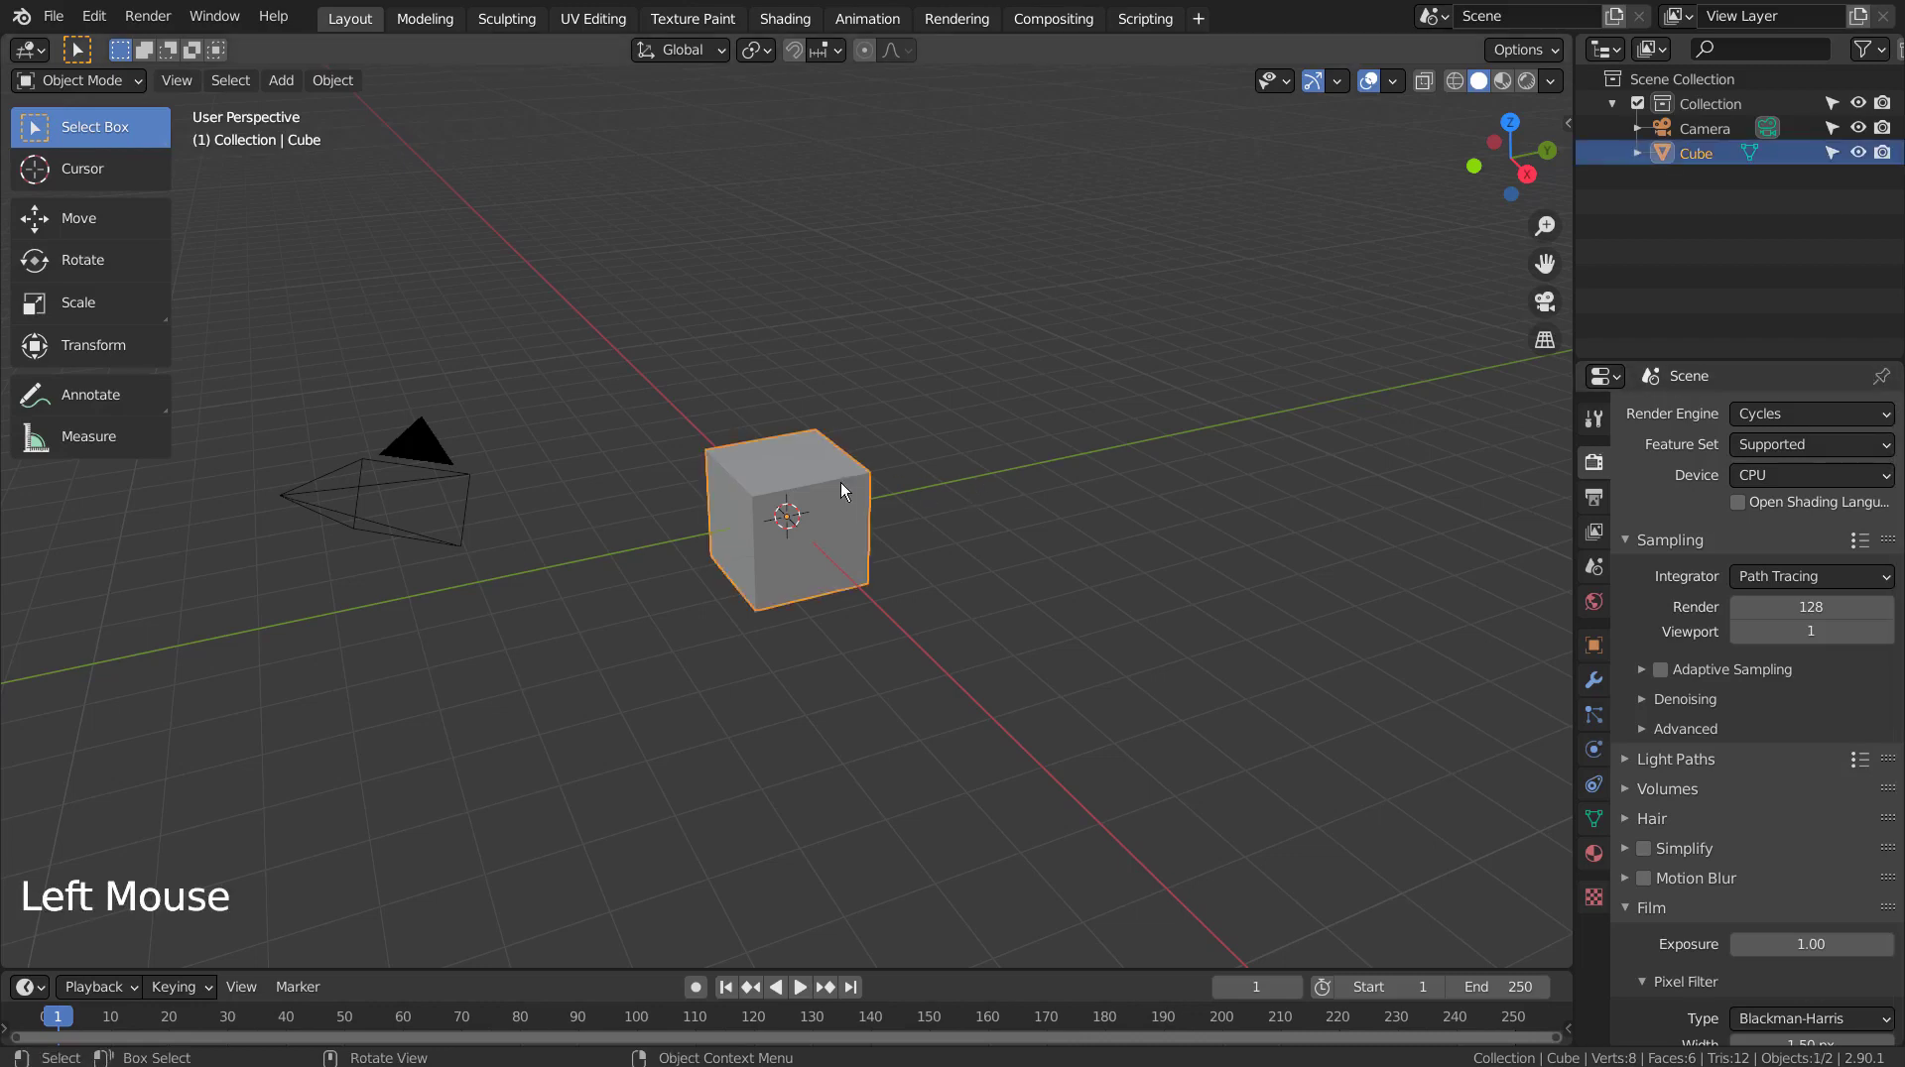
Delete the default cube and add a Teapot+ mesh from Mesh > Extras at the origin.
key(x)
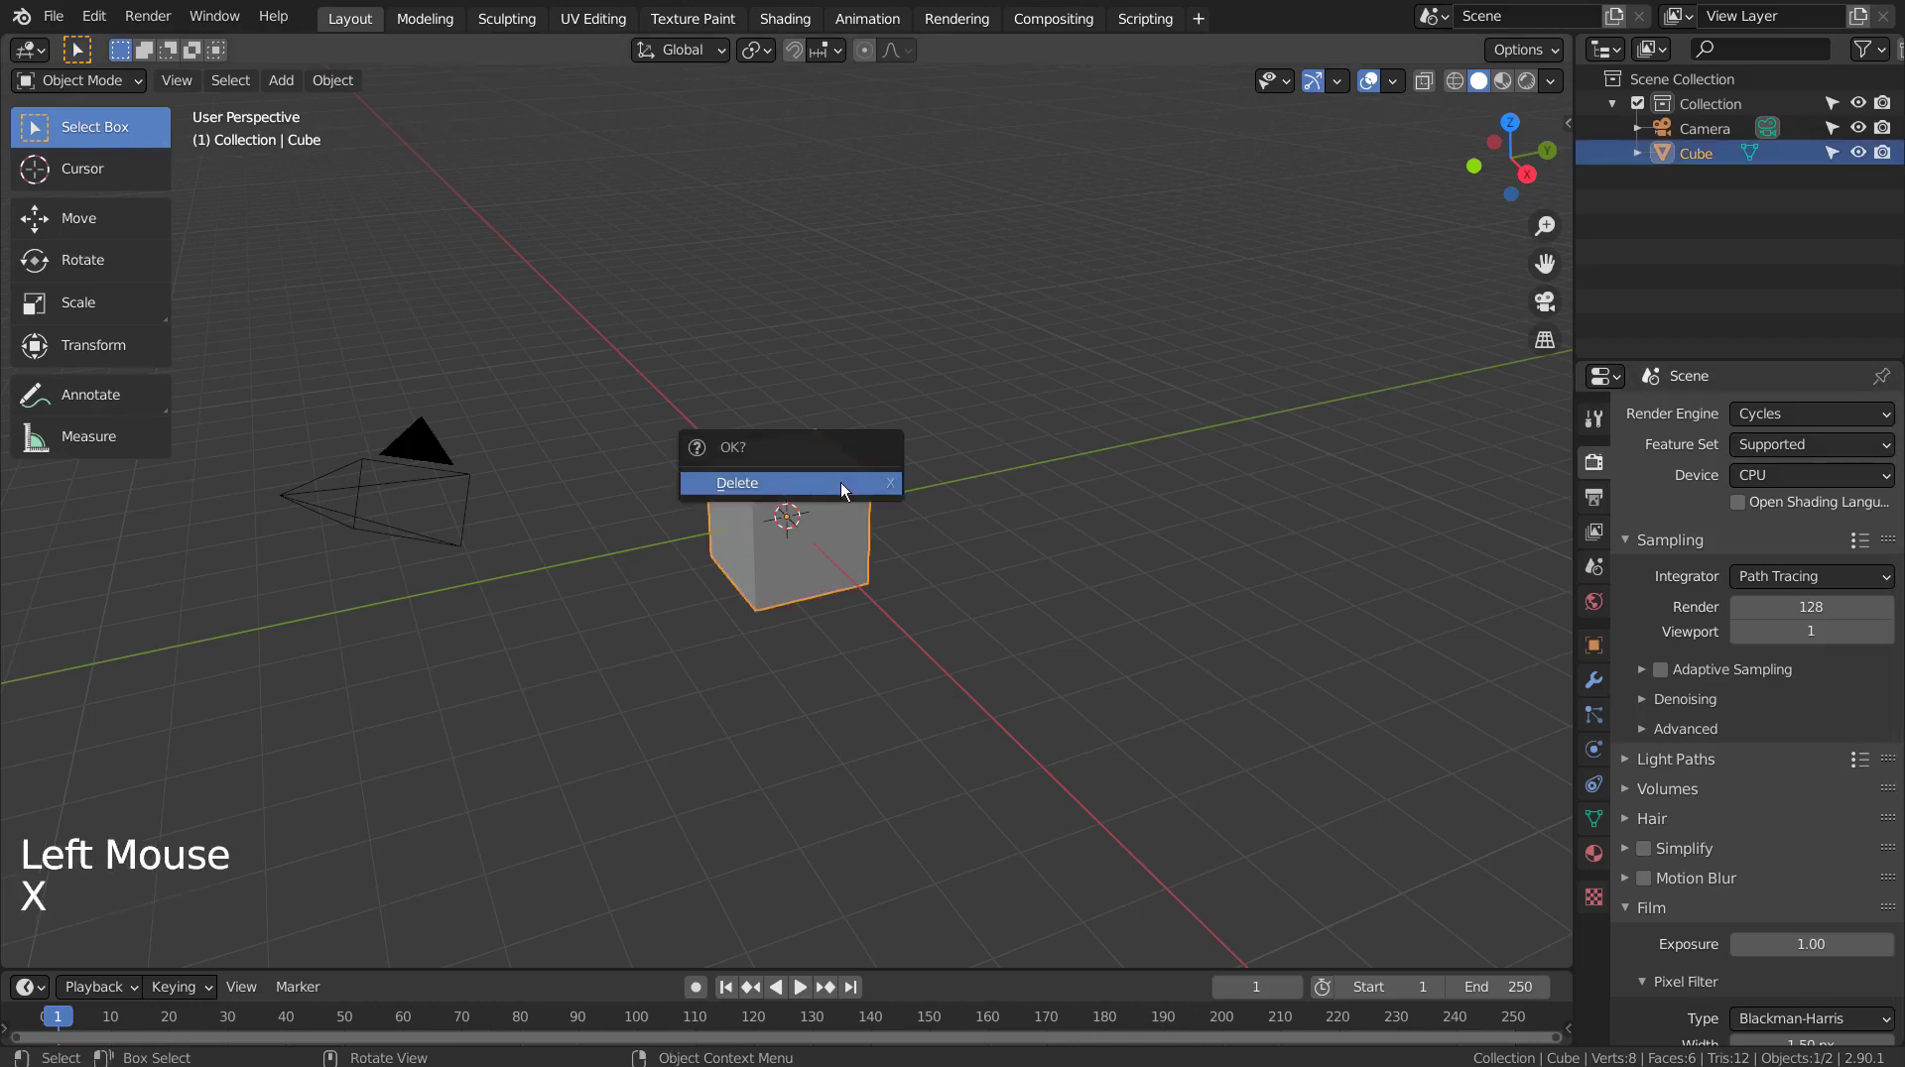
click(841, 482)
key(shift+a)
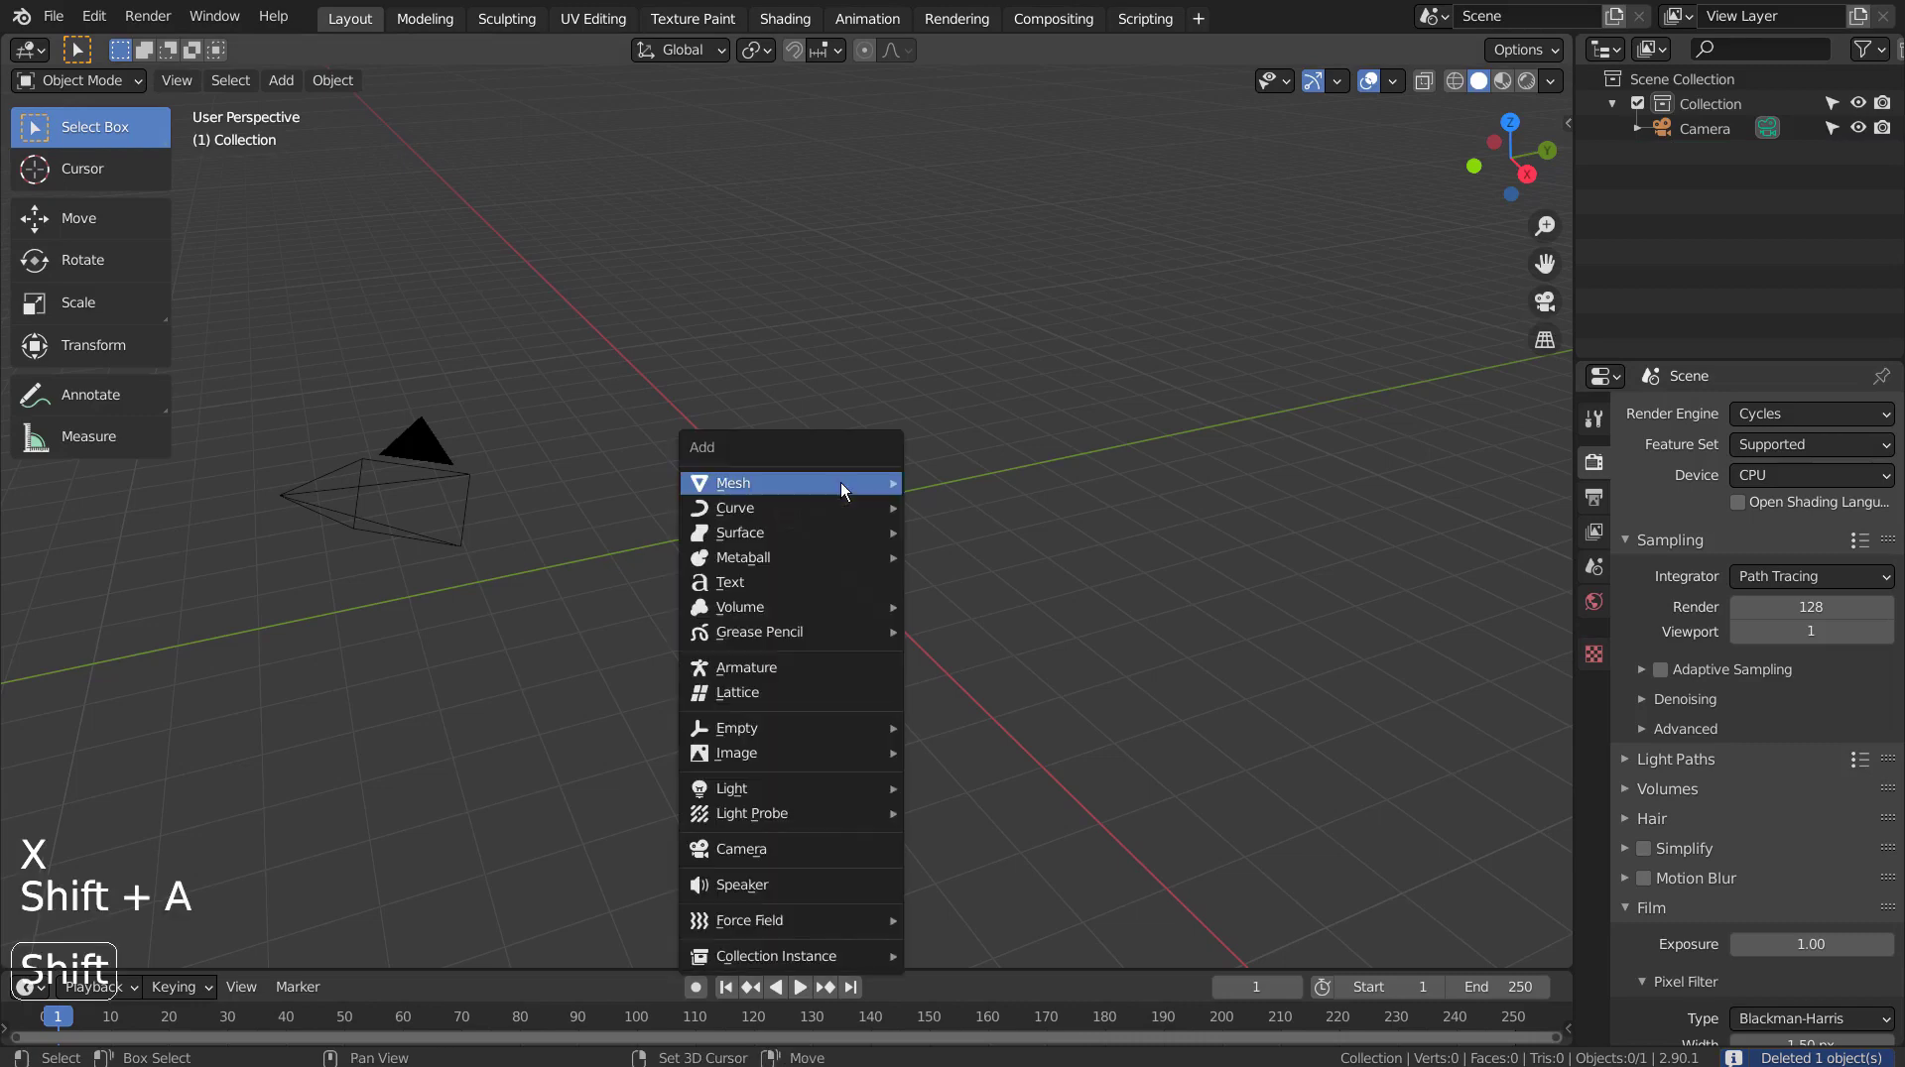
mouse_move(841, 482)
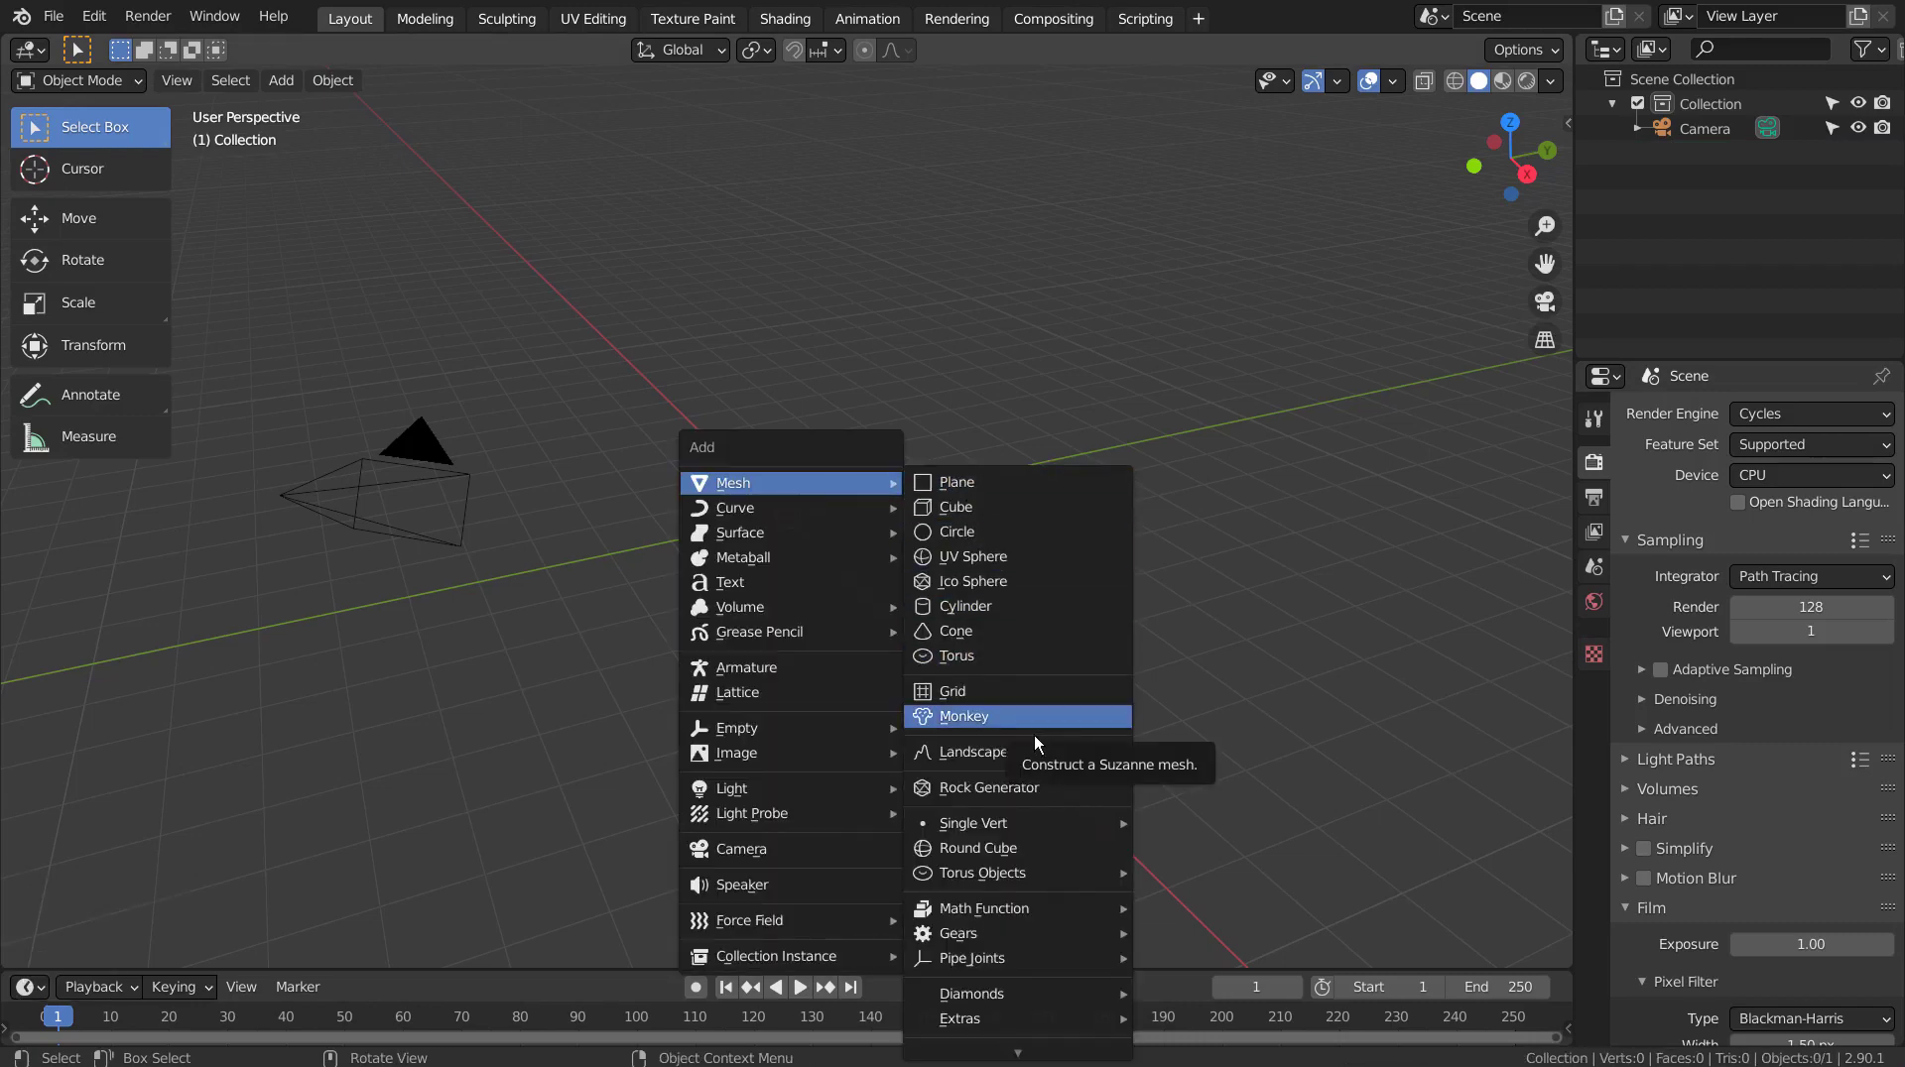
mouse_move(1039, 1009)
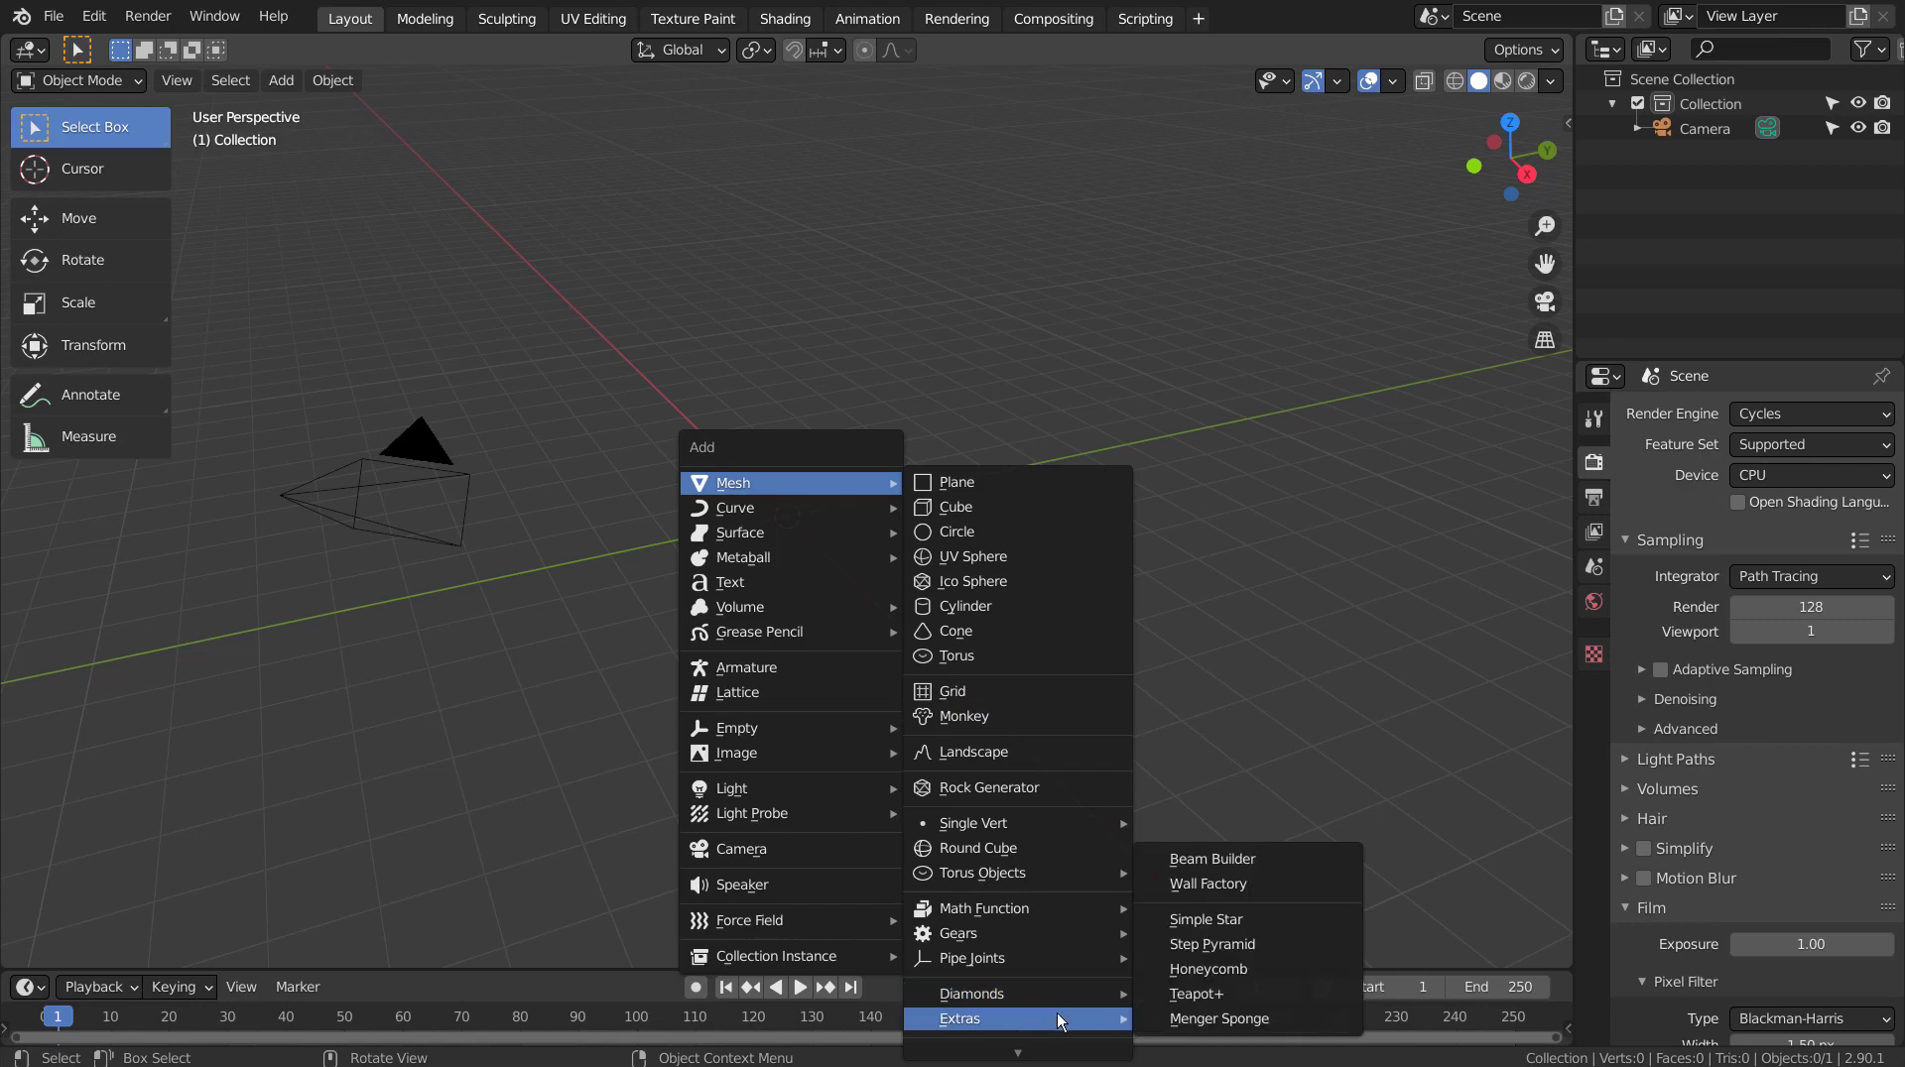
click(1248, 992)
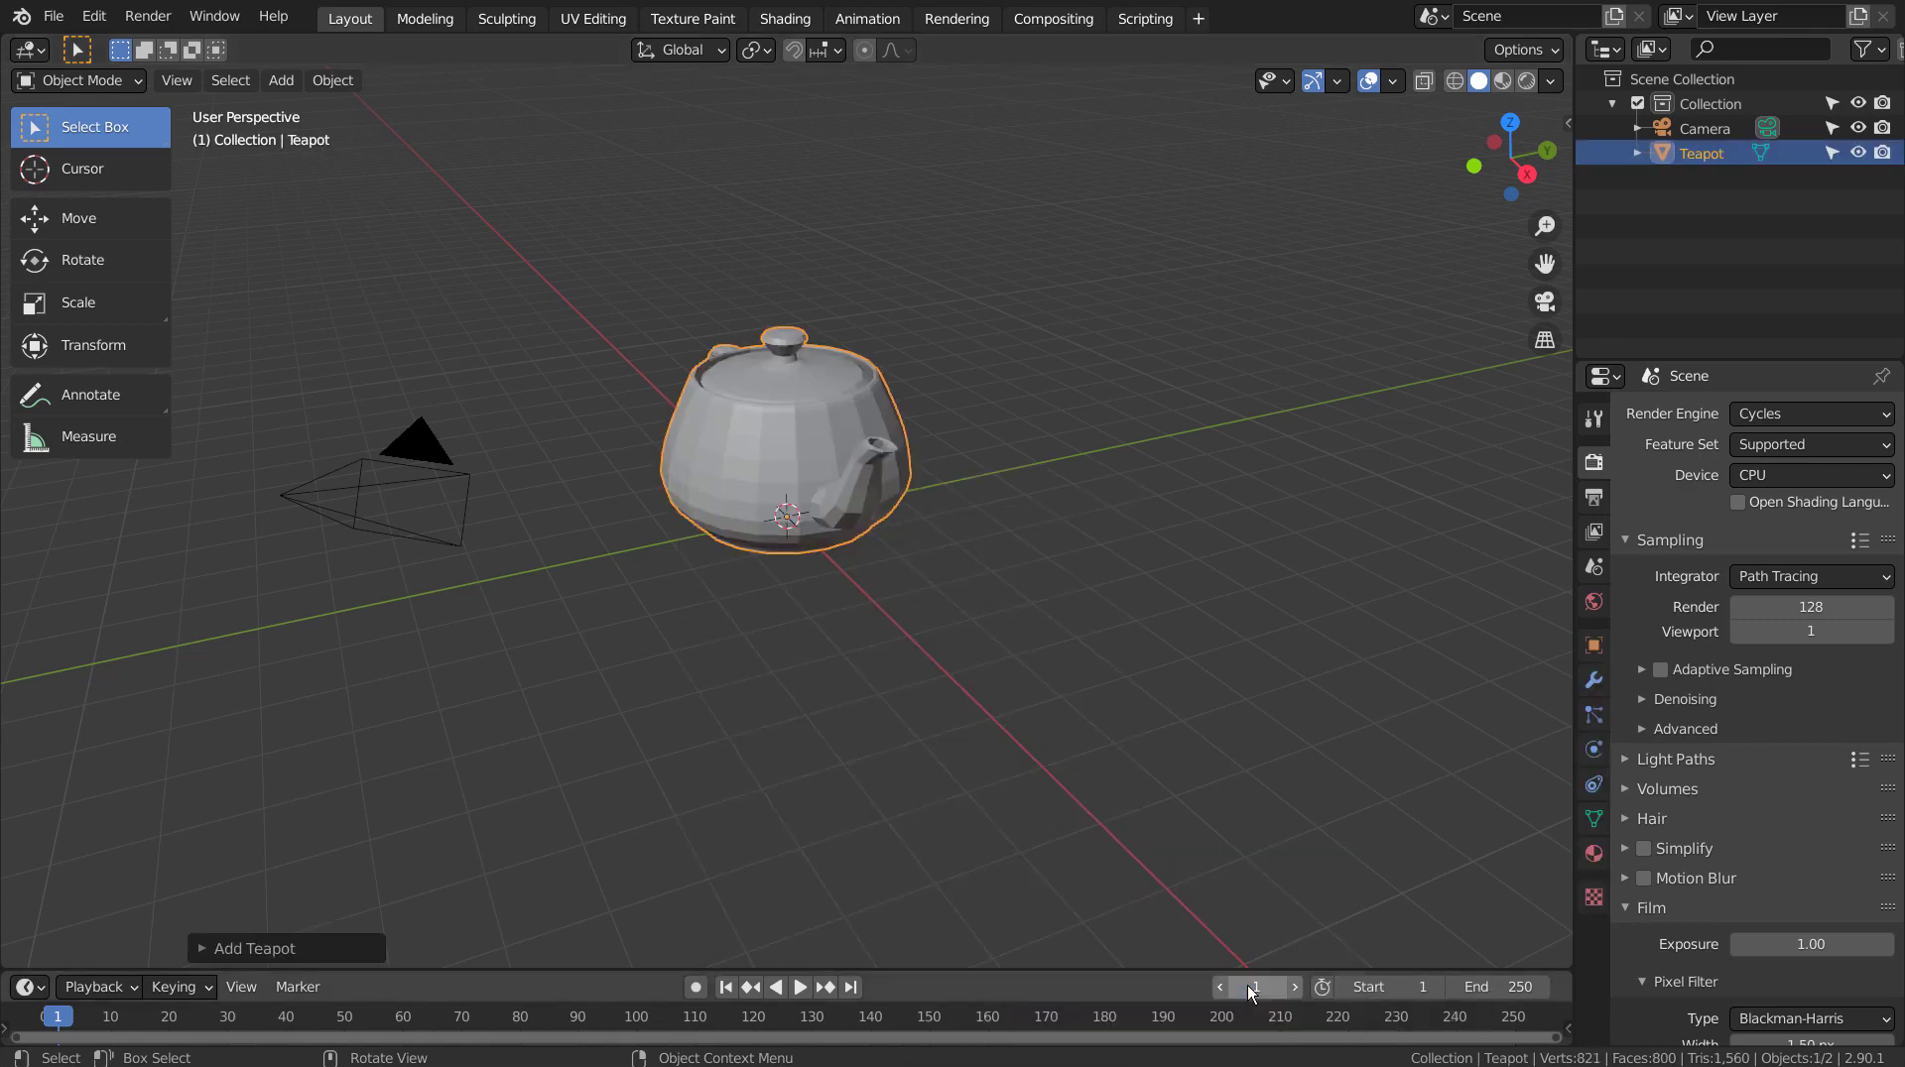
middle_drag(1168, 579, 895, 604)
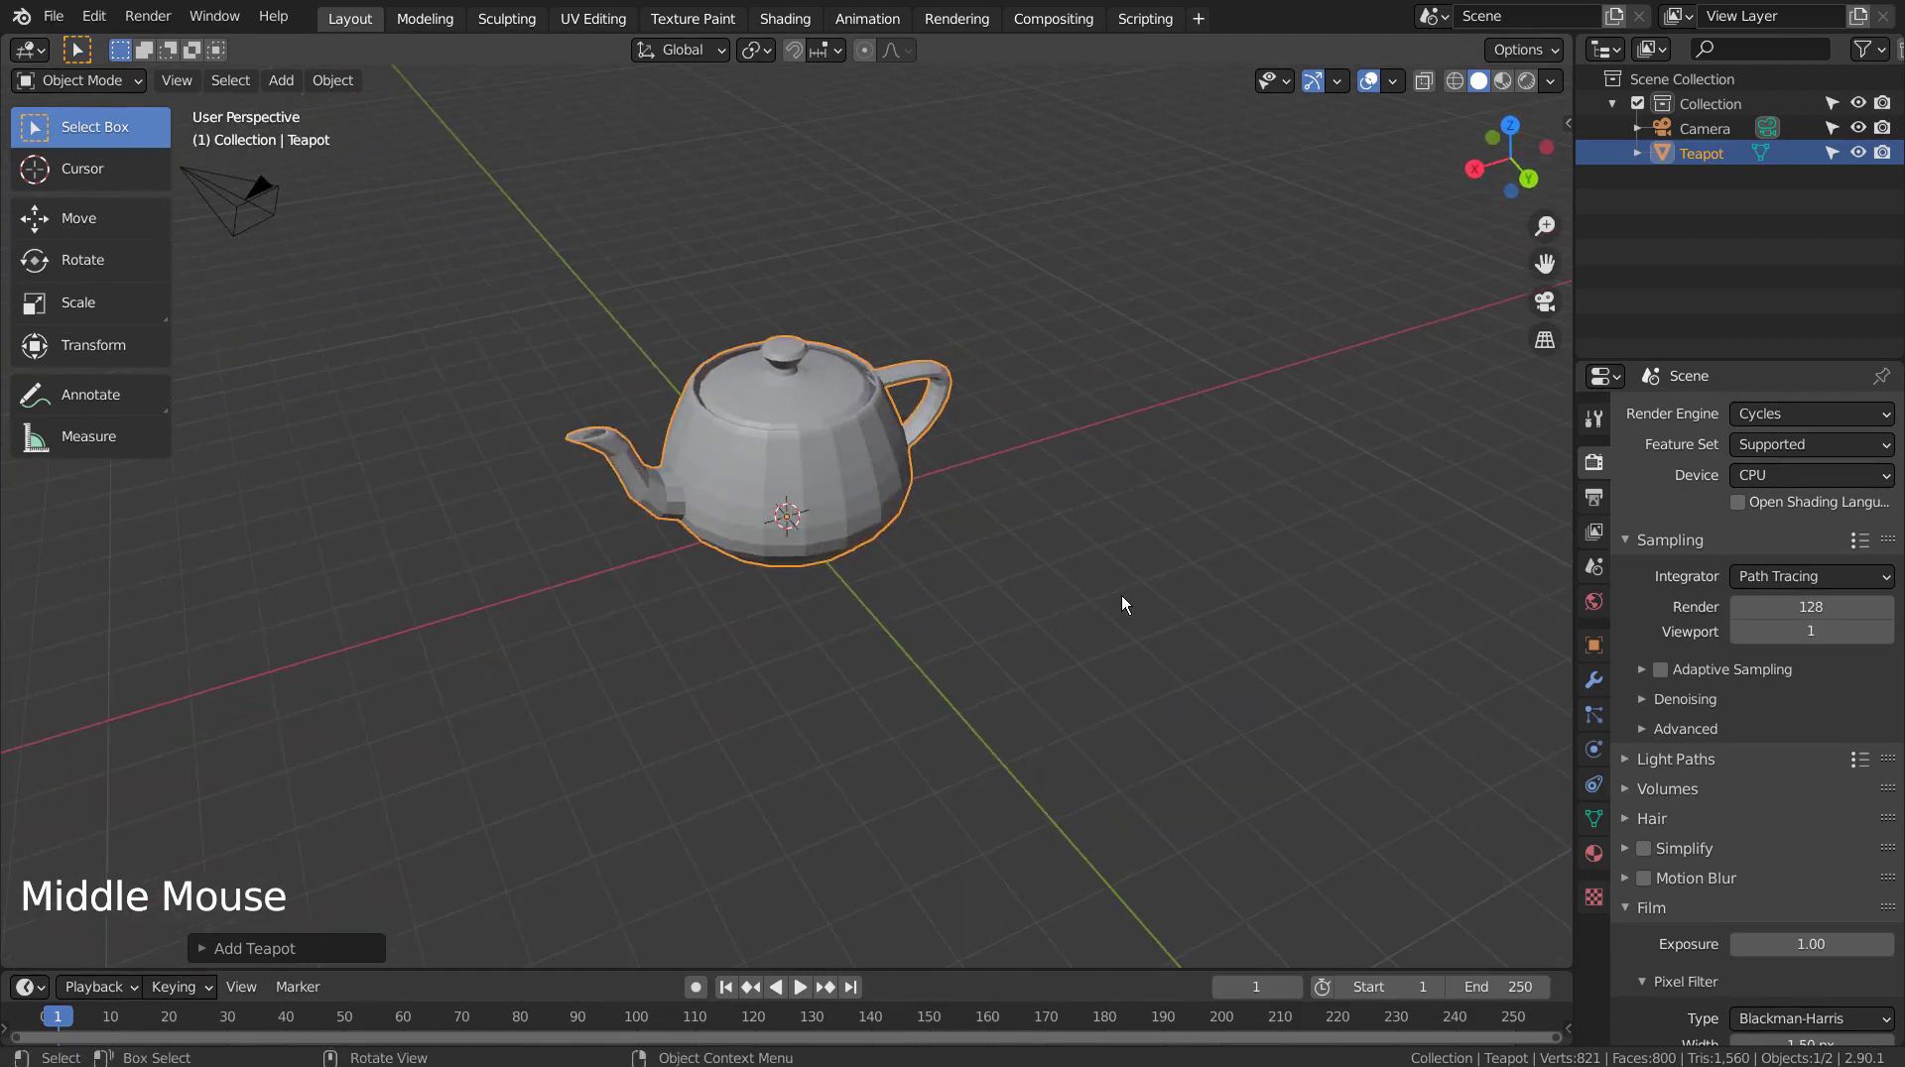
Give the teapot level-3 subdivision and add a plane beneath it.
key(ctrl+3)
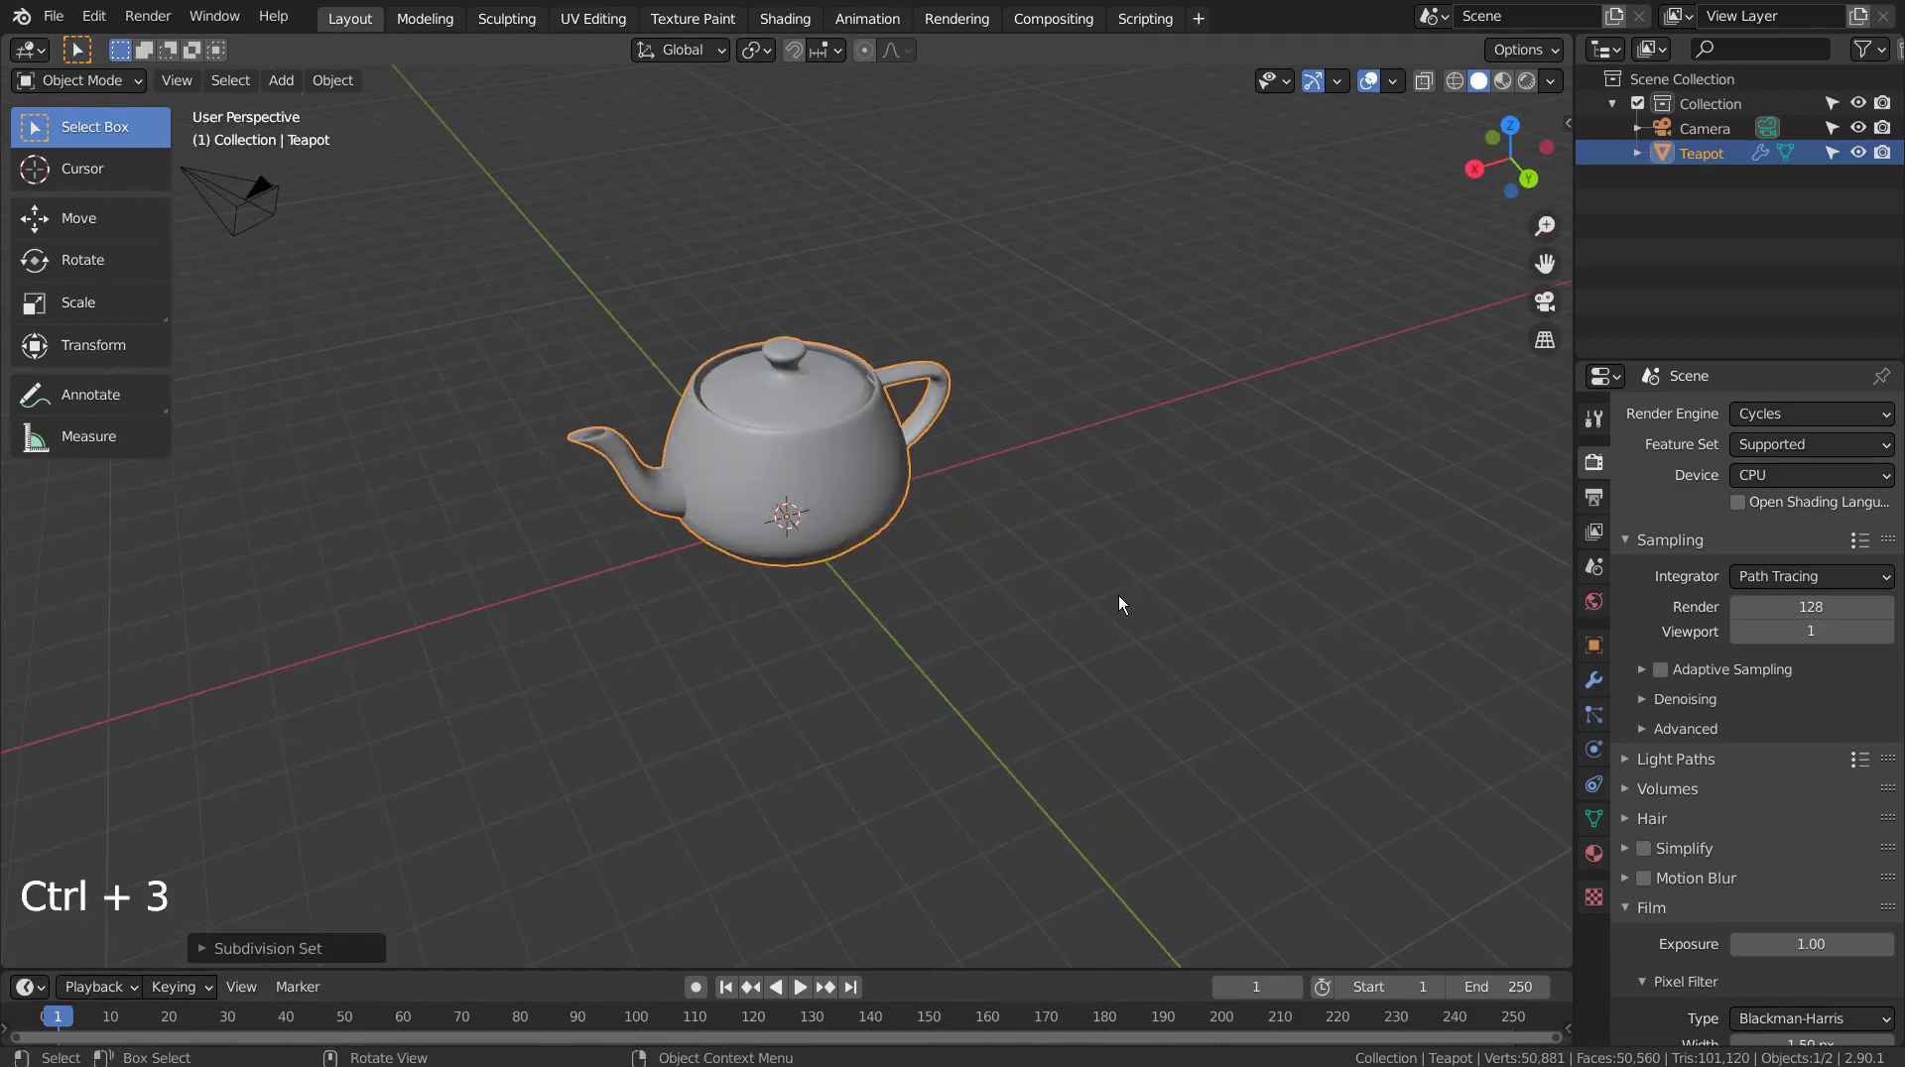
key(shift+a)
mouse_move(1115, 572)
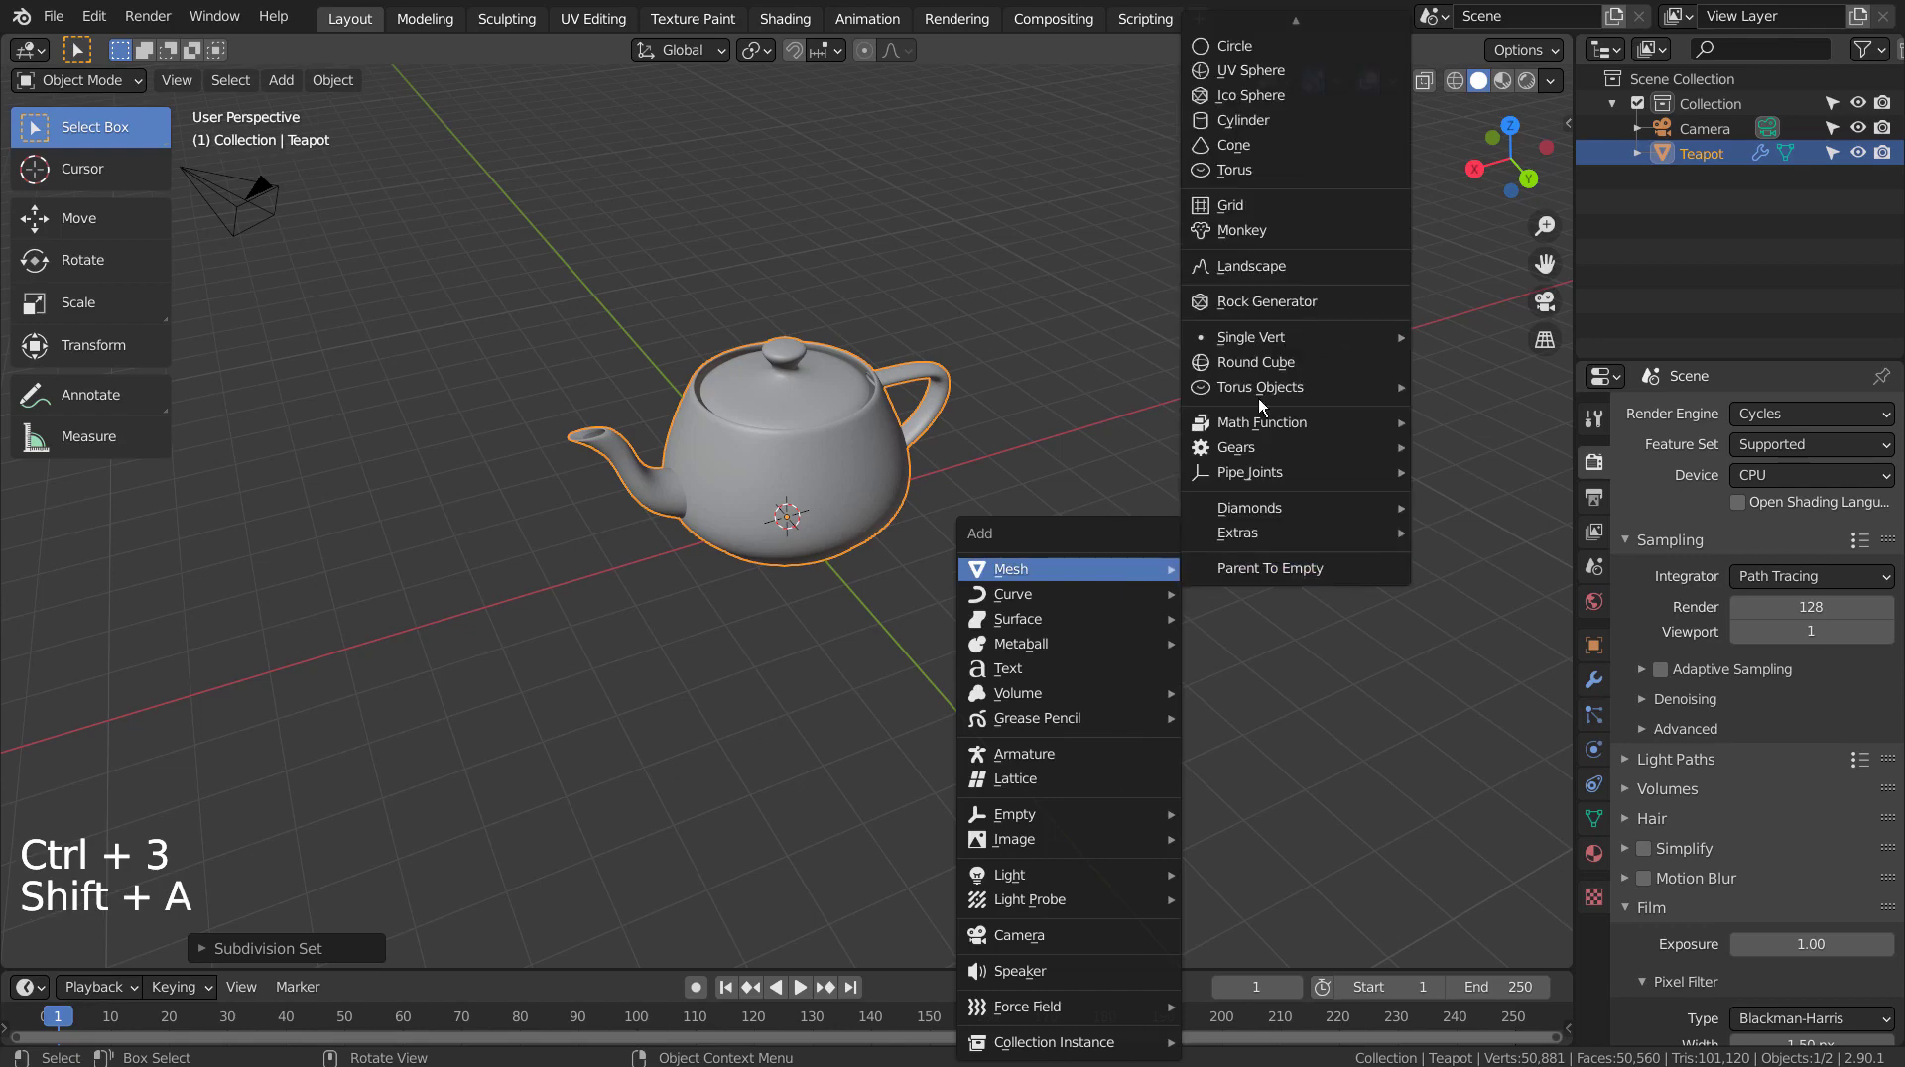
click(1240, 31)
Scale the plane up twice into a large ground and align the camera to the view.
key(s)
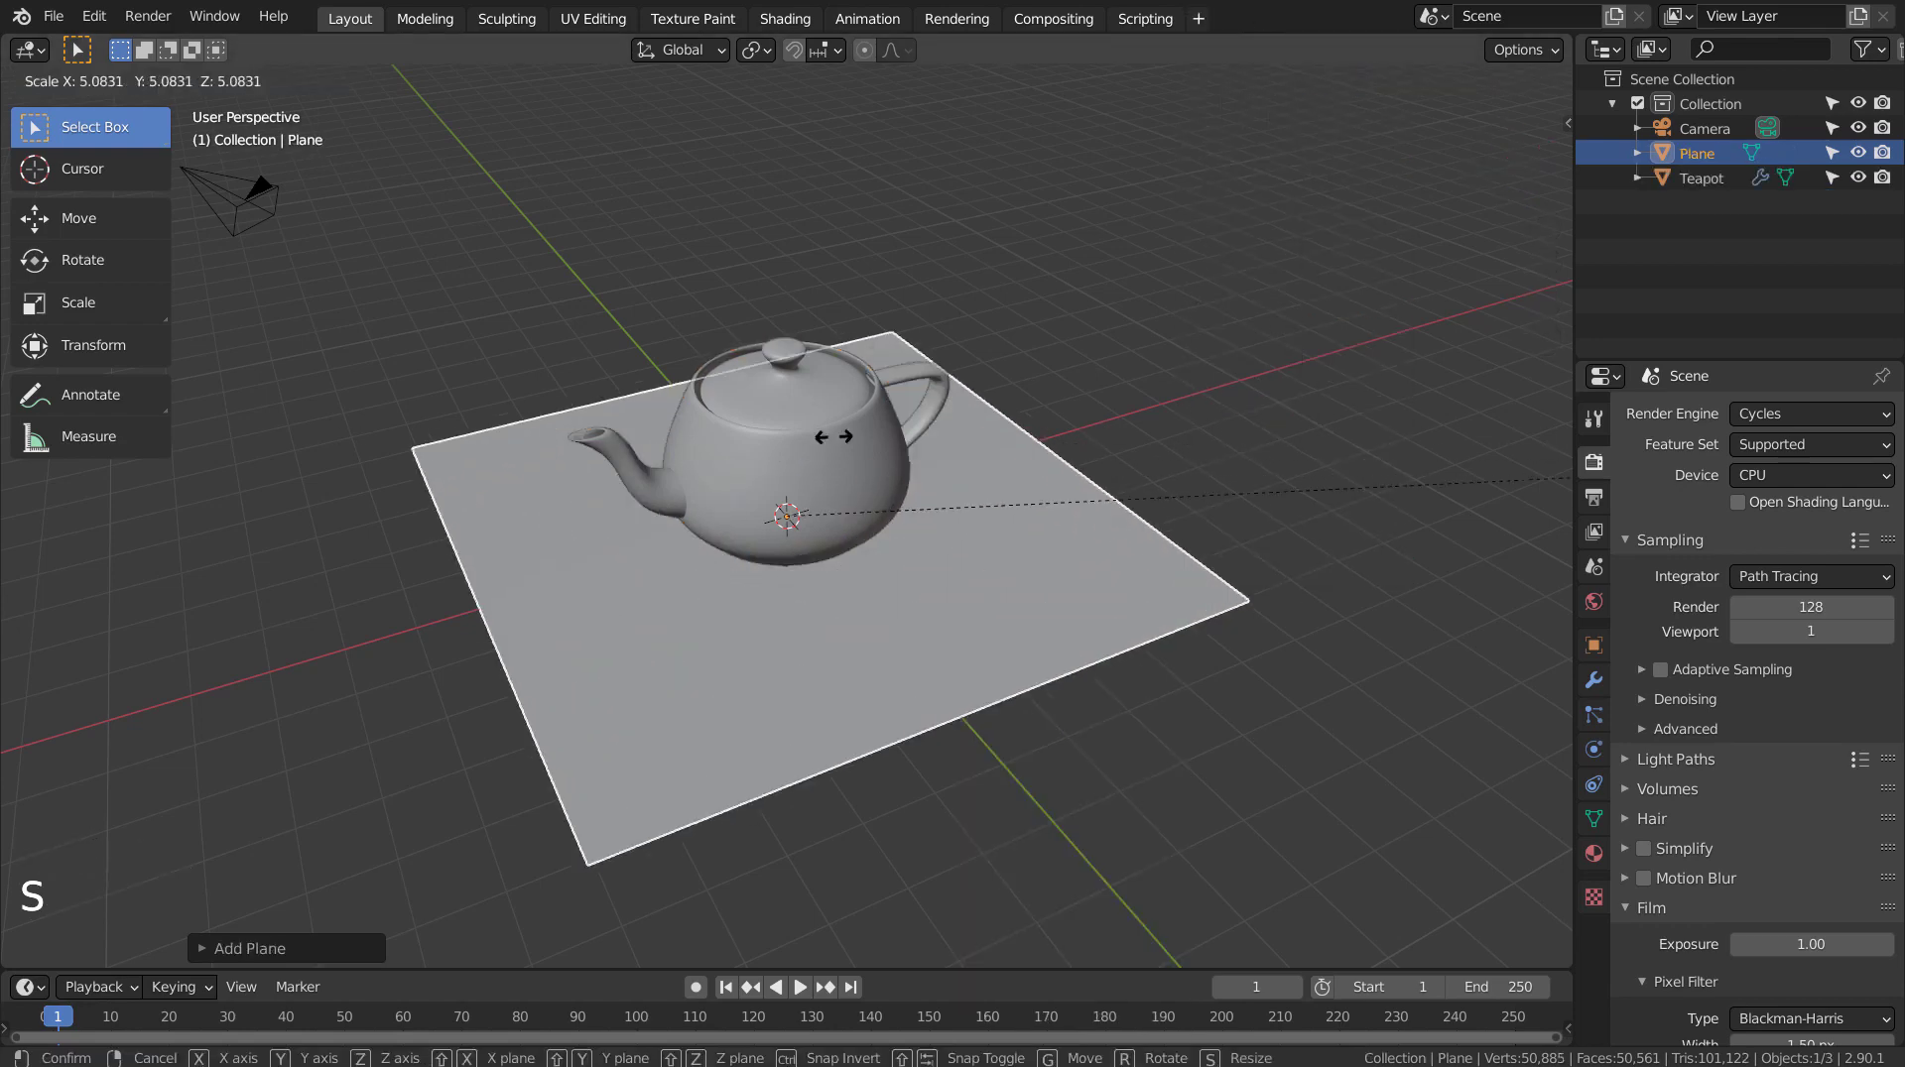
click(556, 327)
key(s)
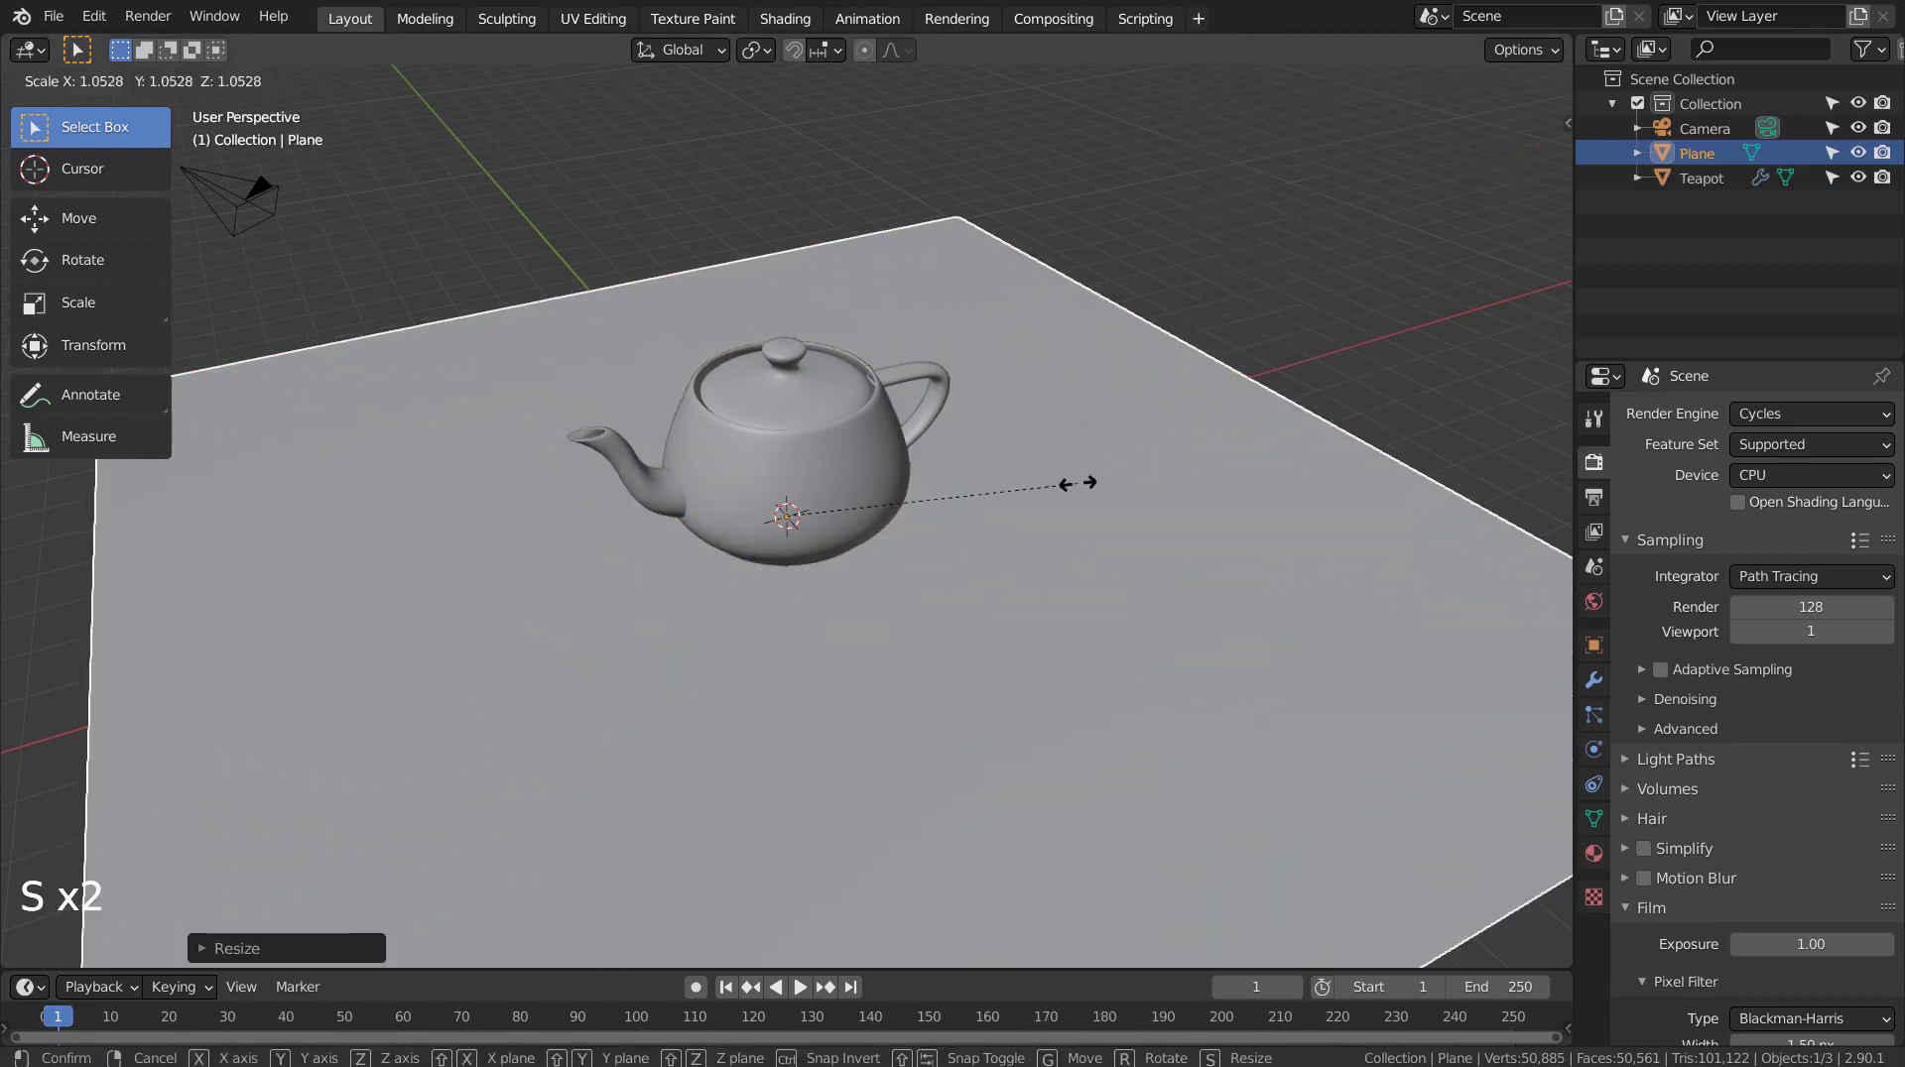
click(1379, 456)
middle_drag(1132, 409, 1122, 465)
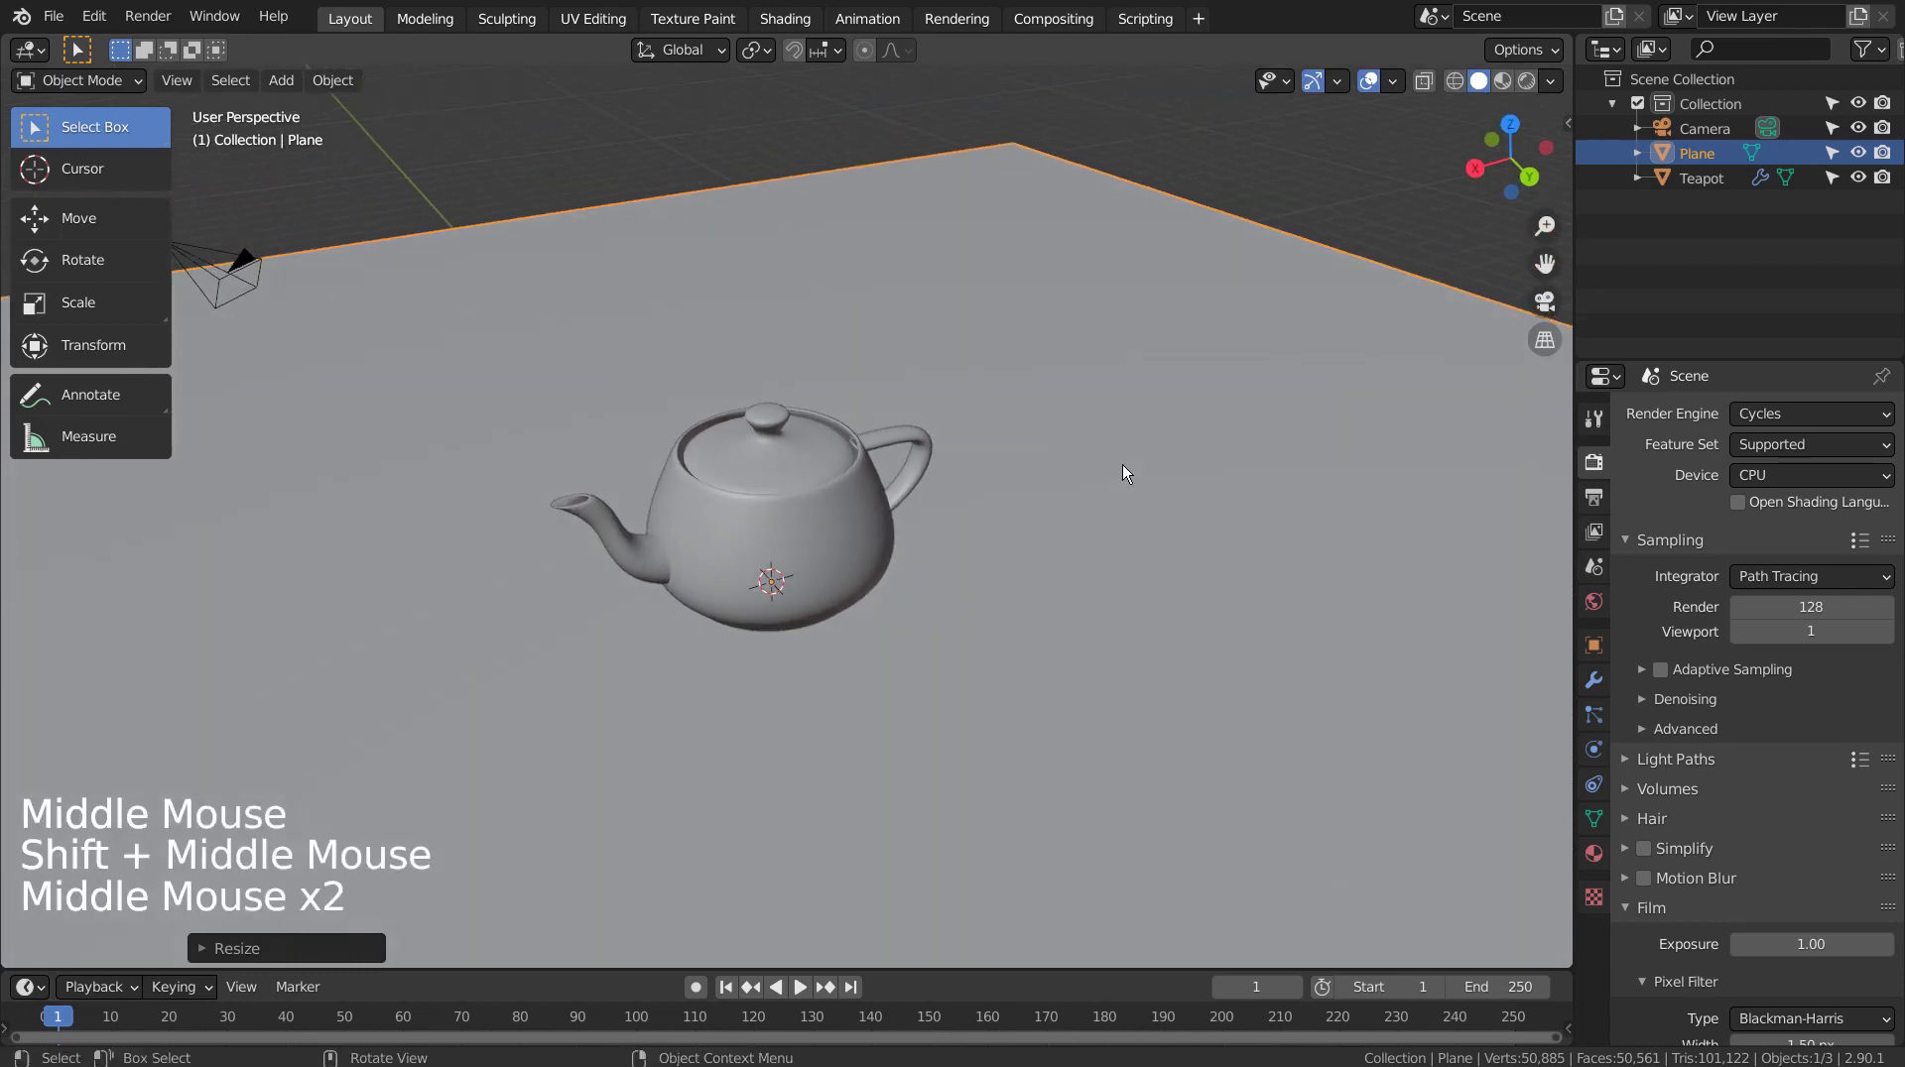
key(ctrl+alt+KP_0)
Refine the camera framing, give the teapot a new material with roughness 0.106, and give the plane its own material.
key(shift+grave)
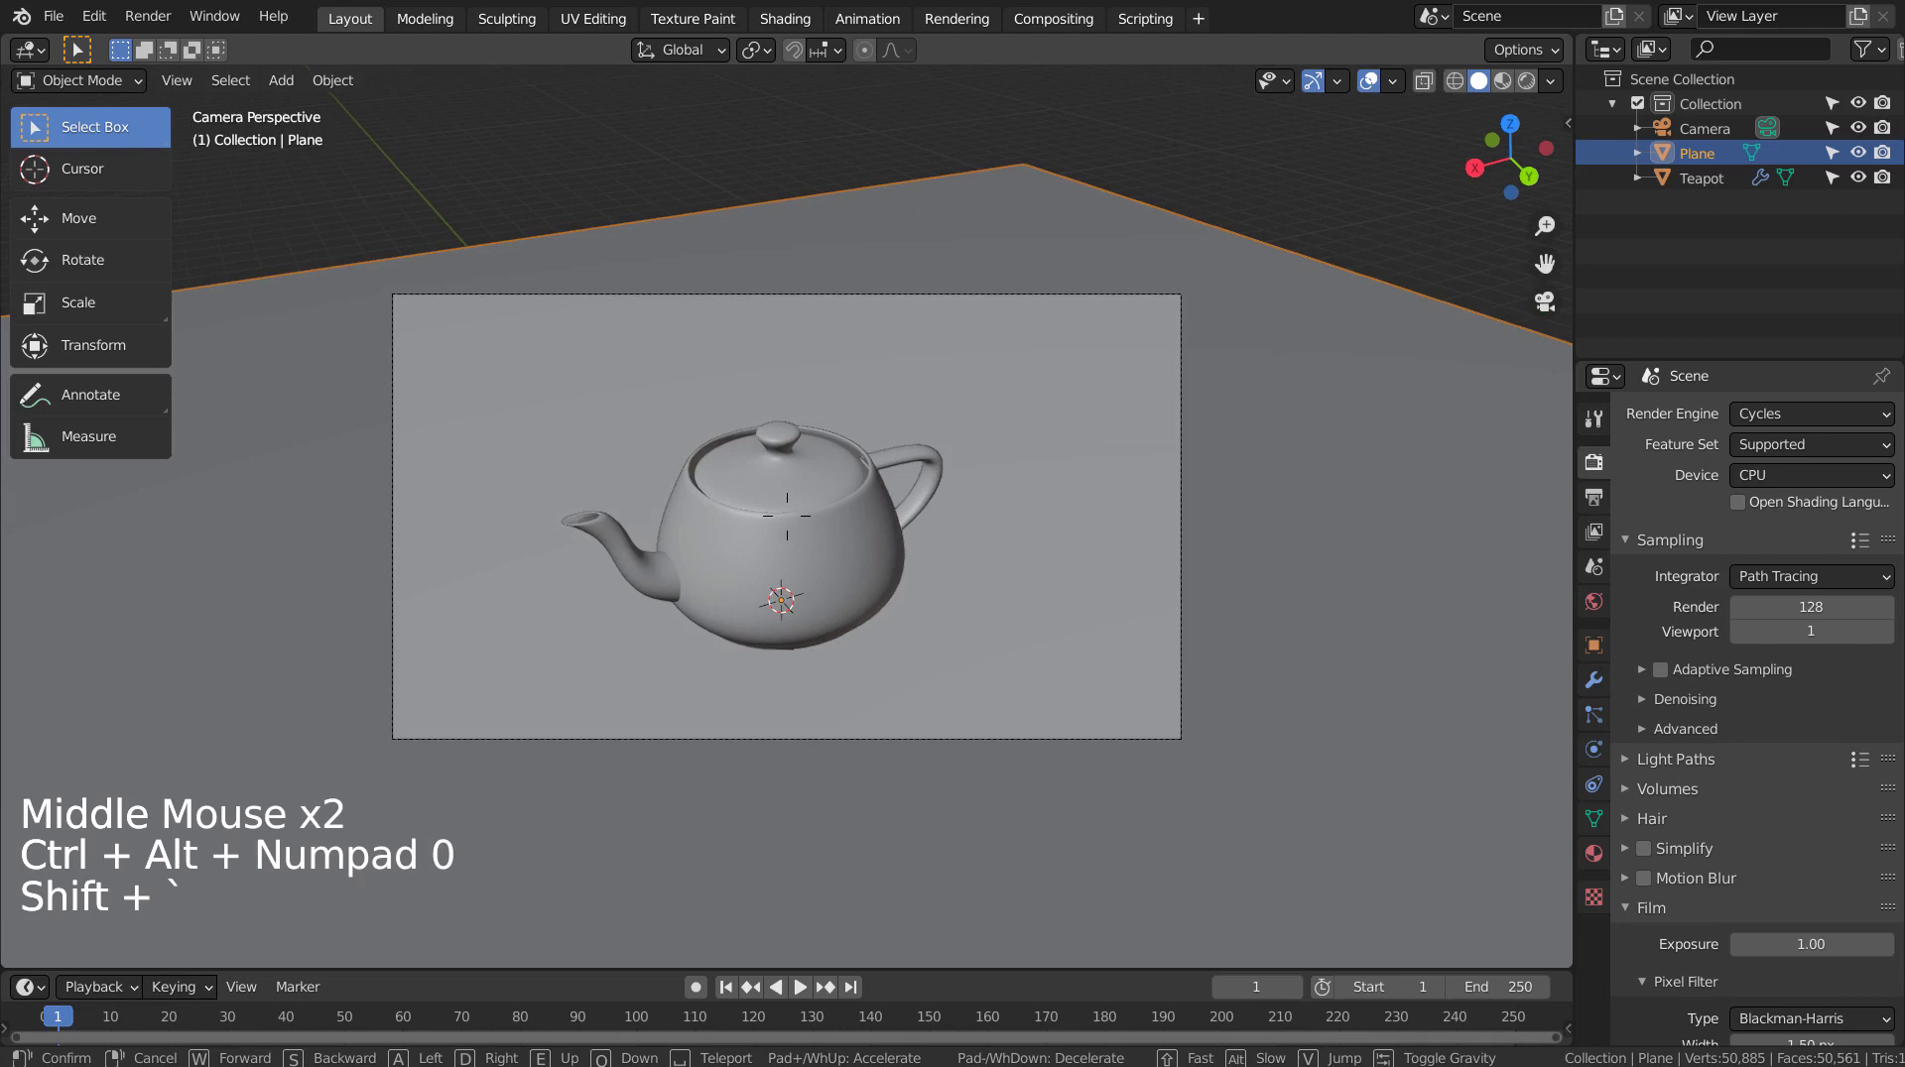
click(843, 518)
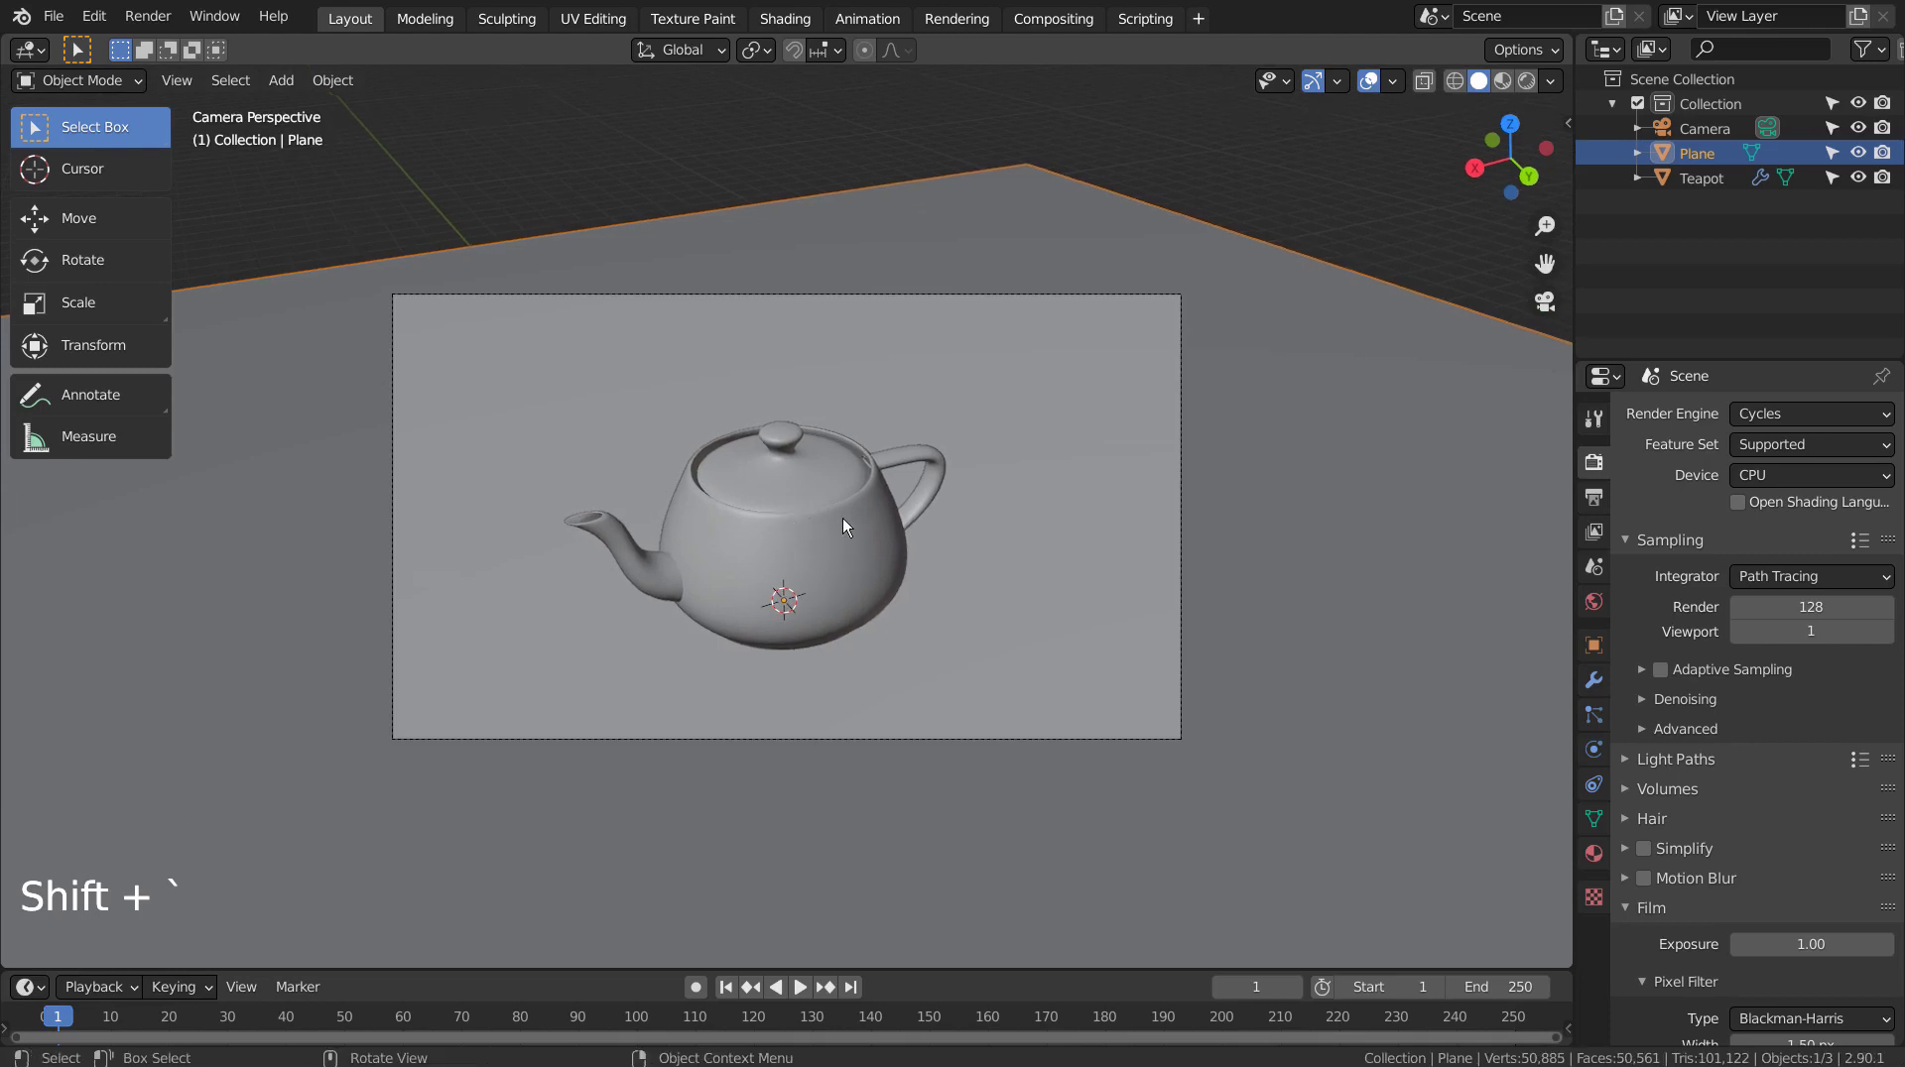
click(837, 526)
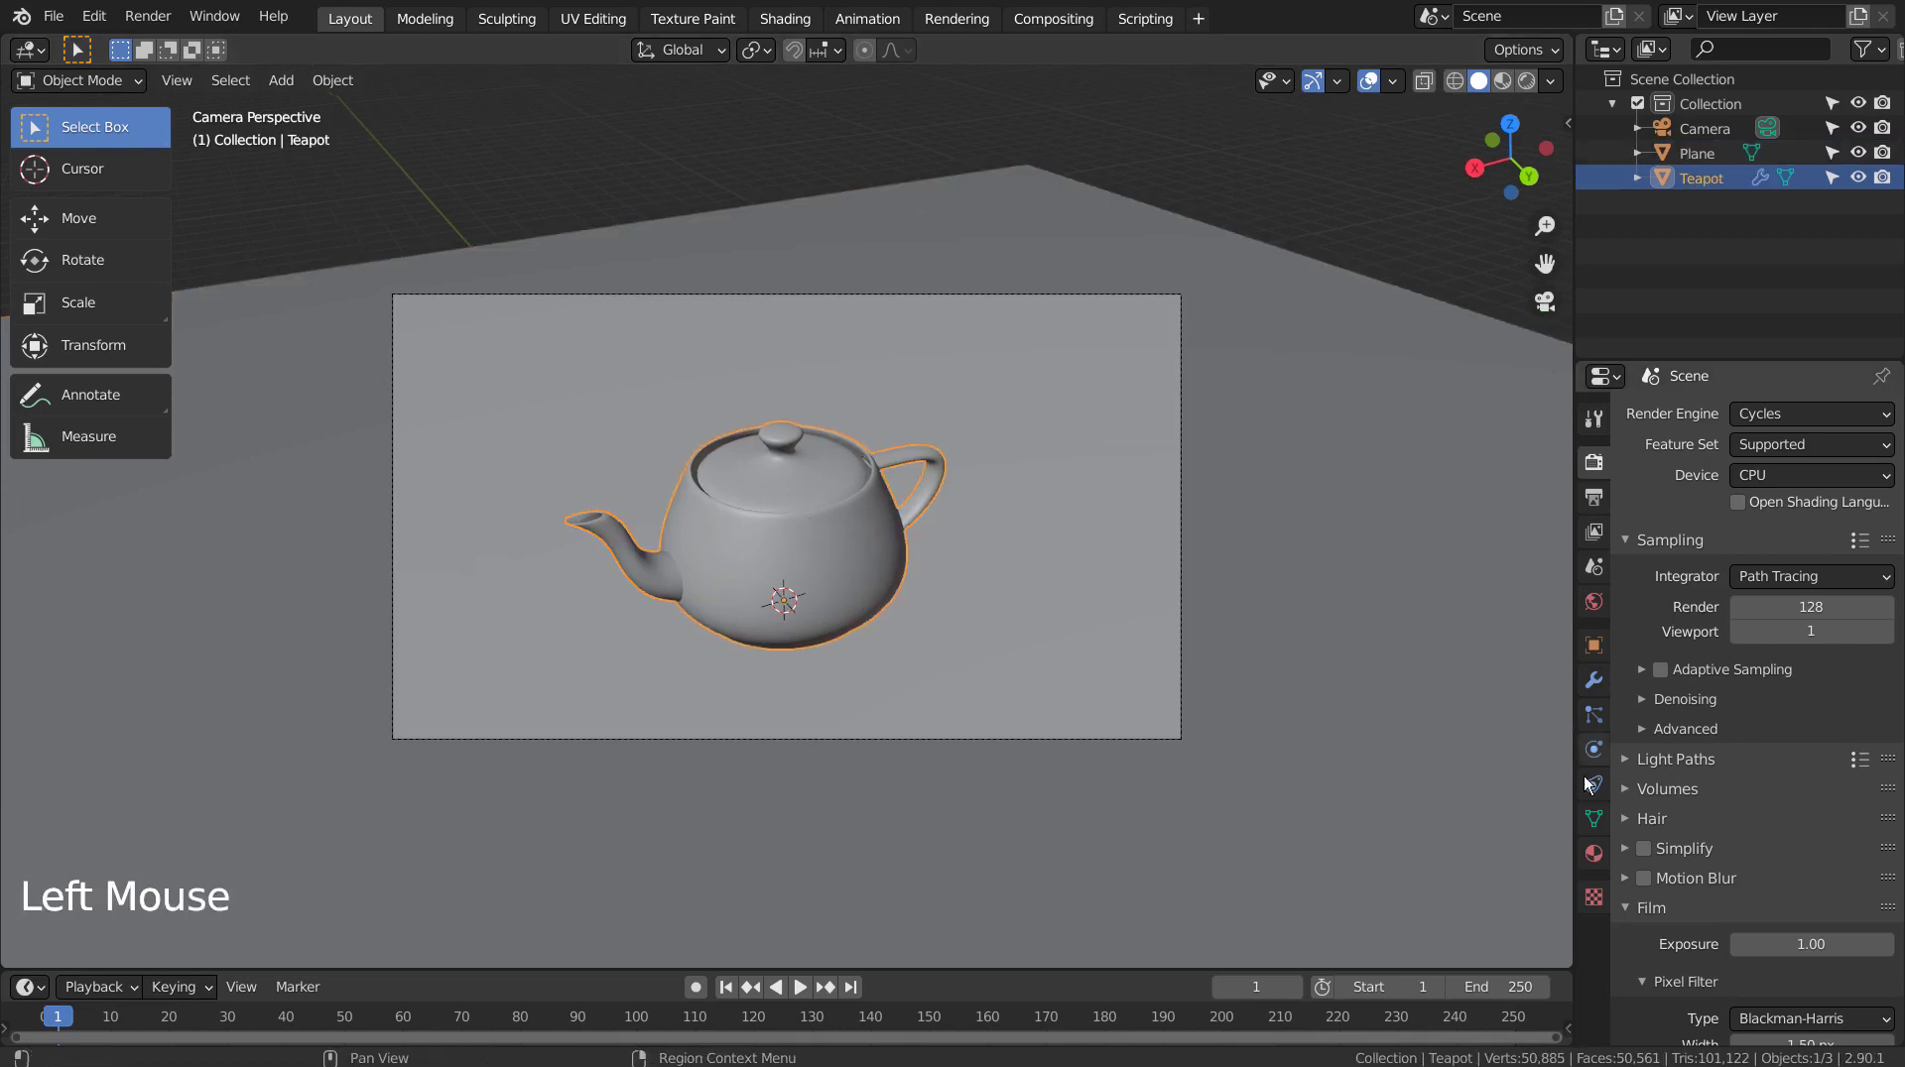
click(1593, 853)
click(1735, 494)
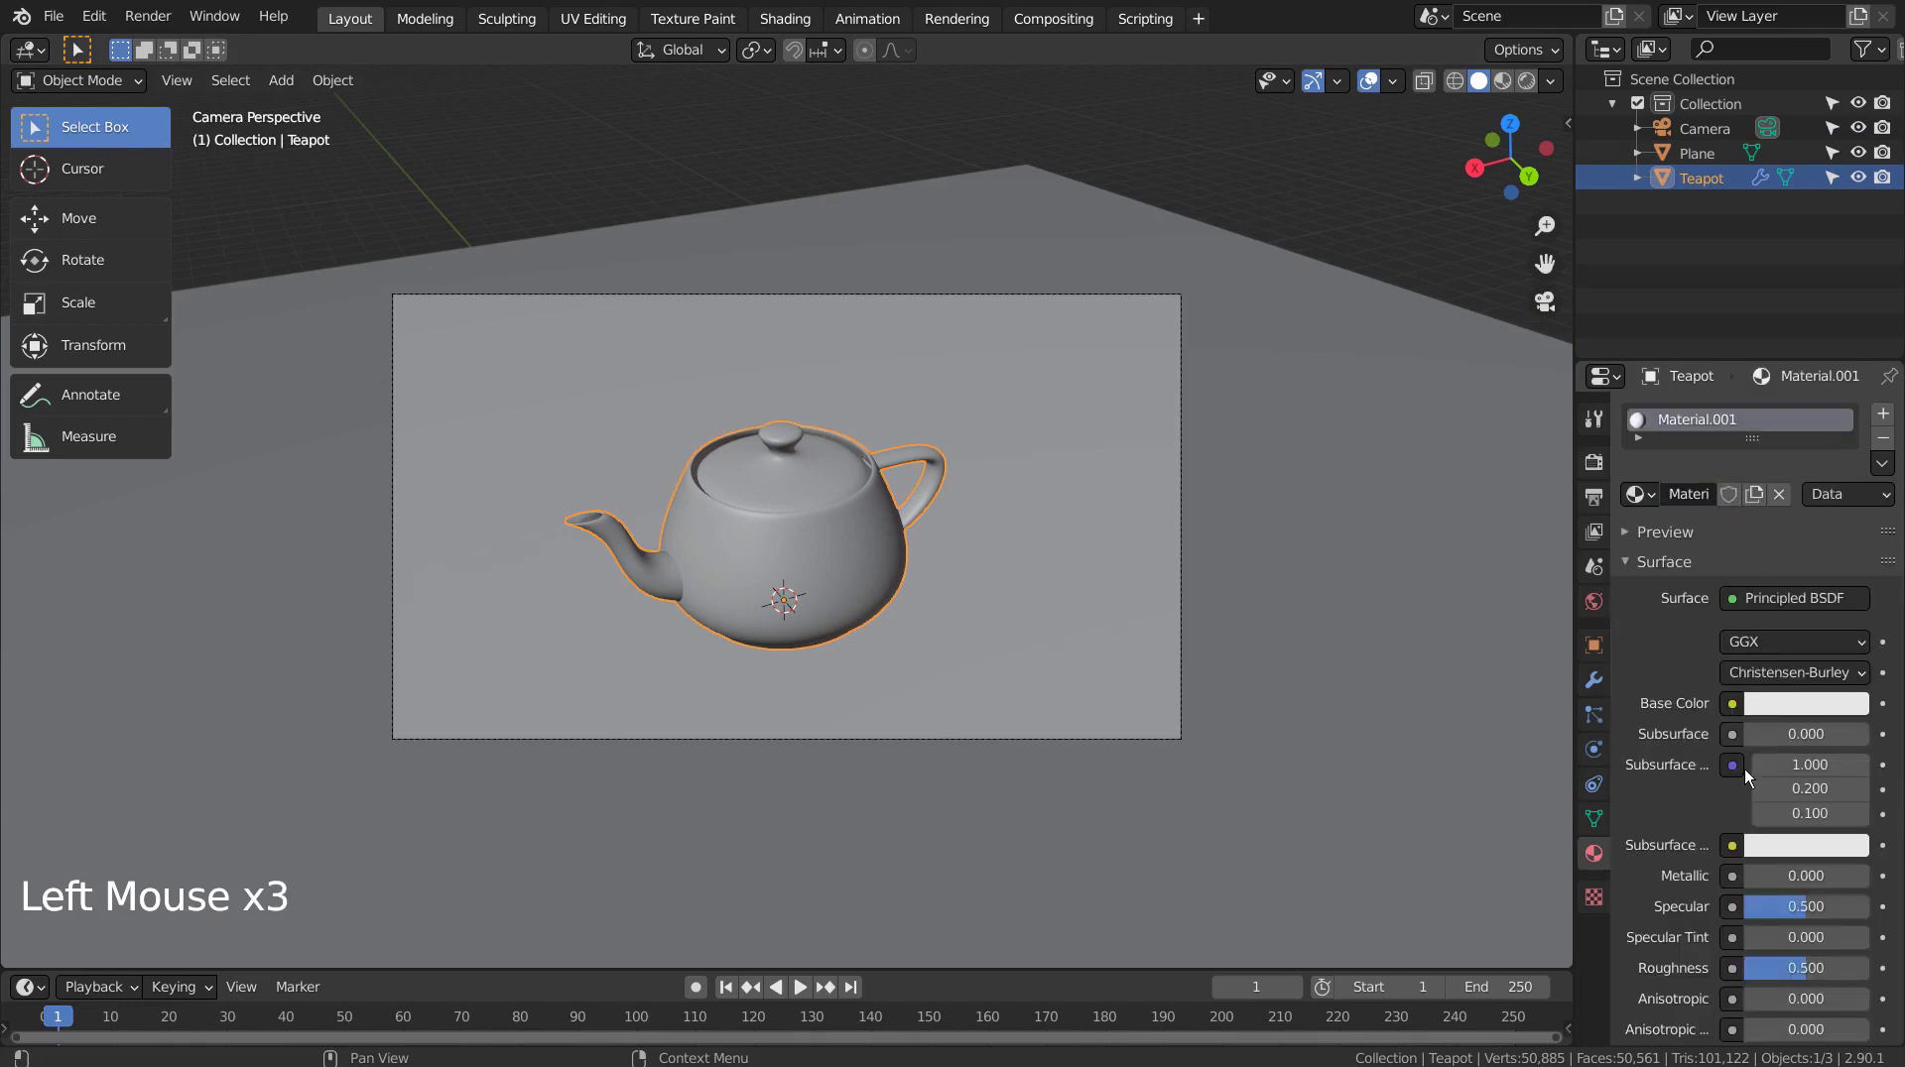
drag(1796, 968, 1746, 968)
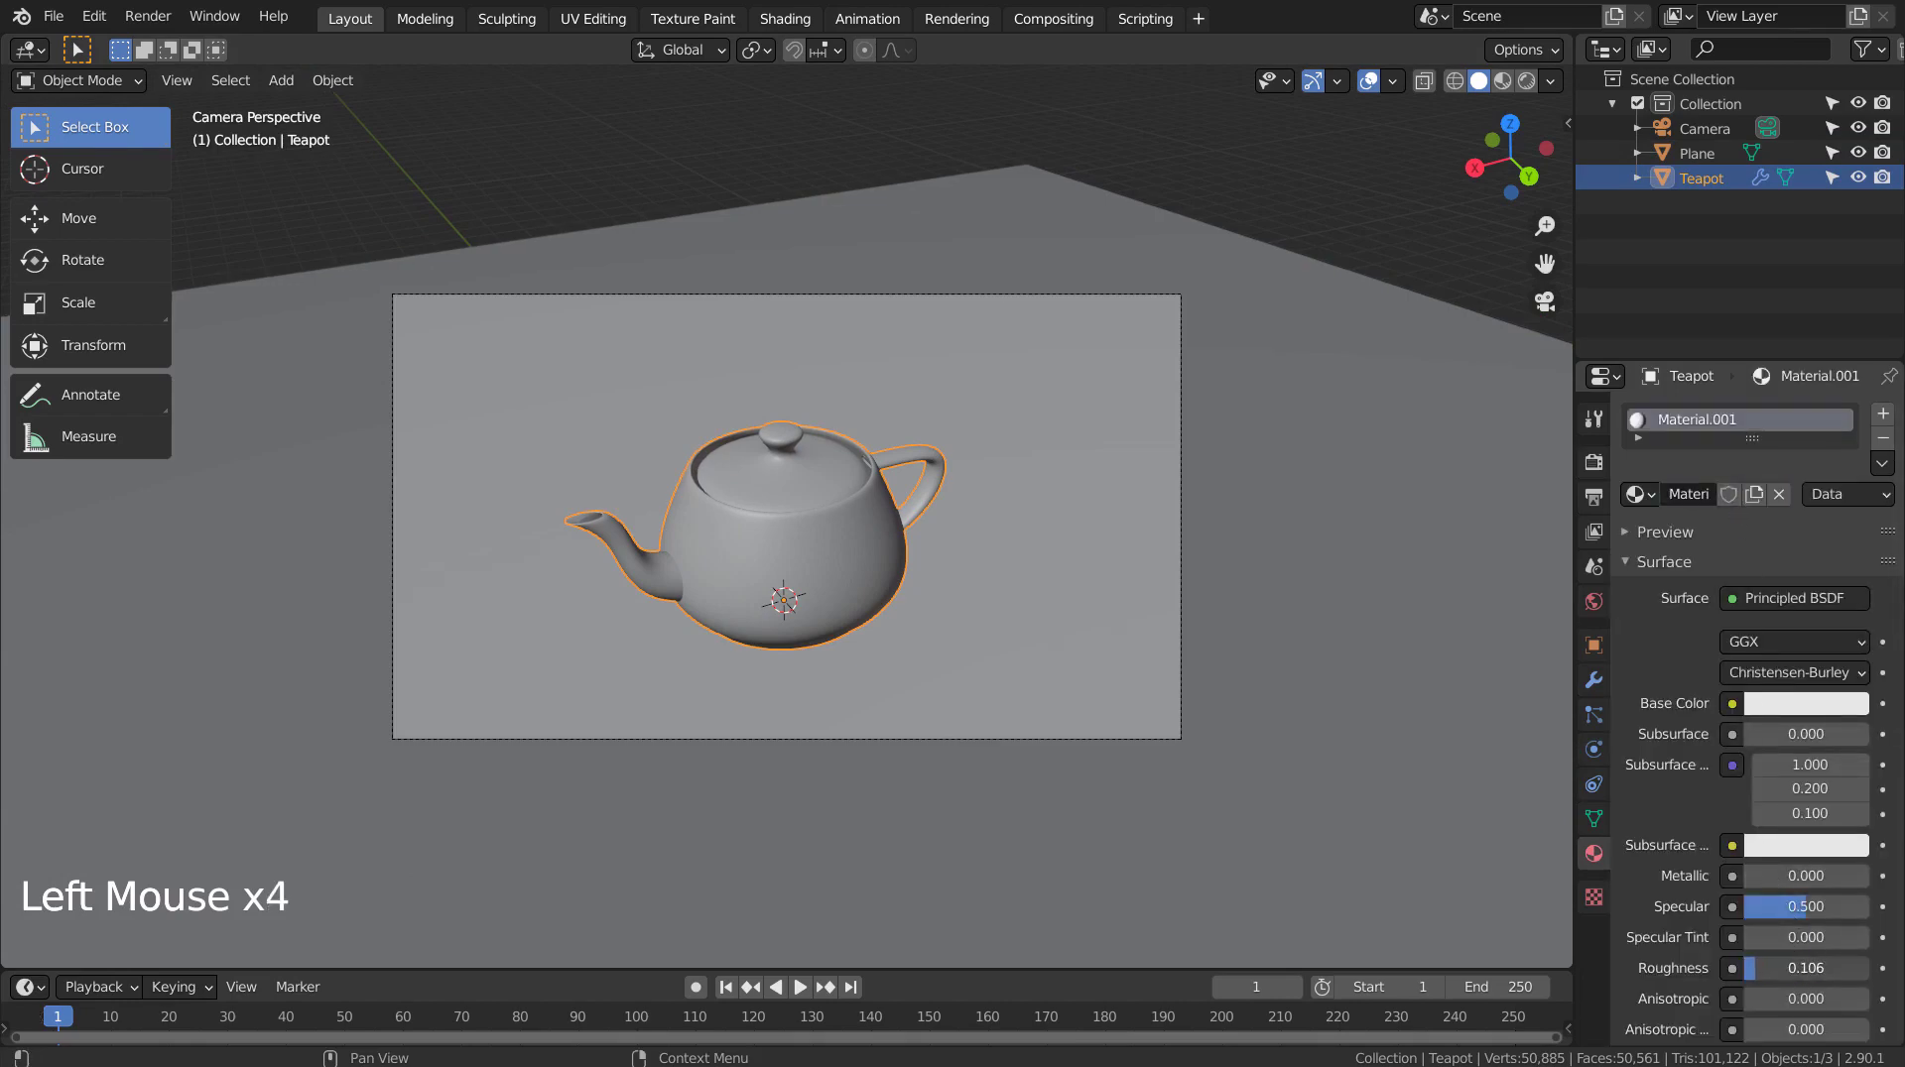
click(1147, 455)
click(1708, 494)
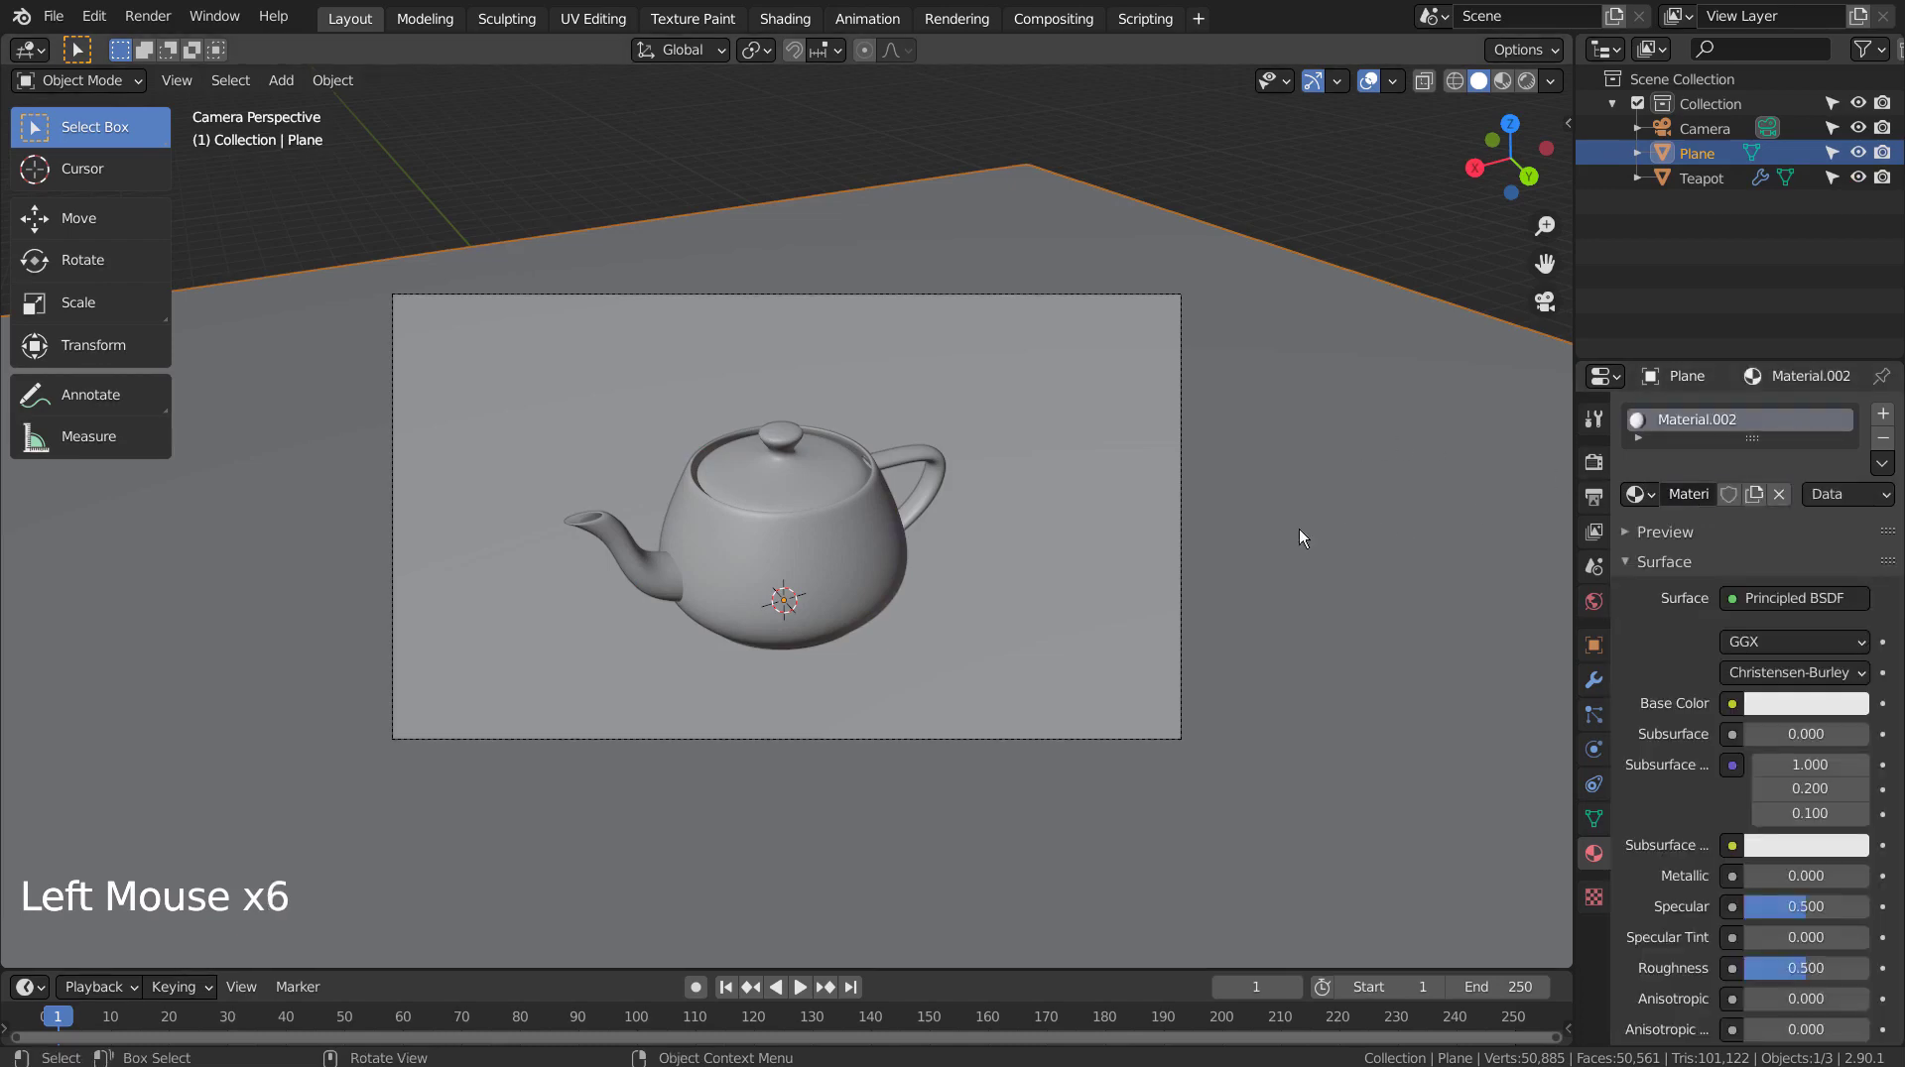
Subdivide the plane's mesh in Edit Mode with Number of Cuts 15, then return to Object Mode.
key(Tab)
right_drag(1246, 504, 1250, 500)
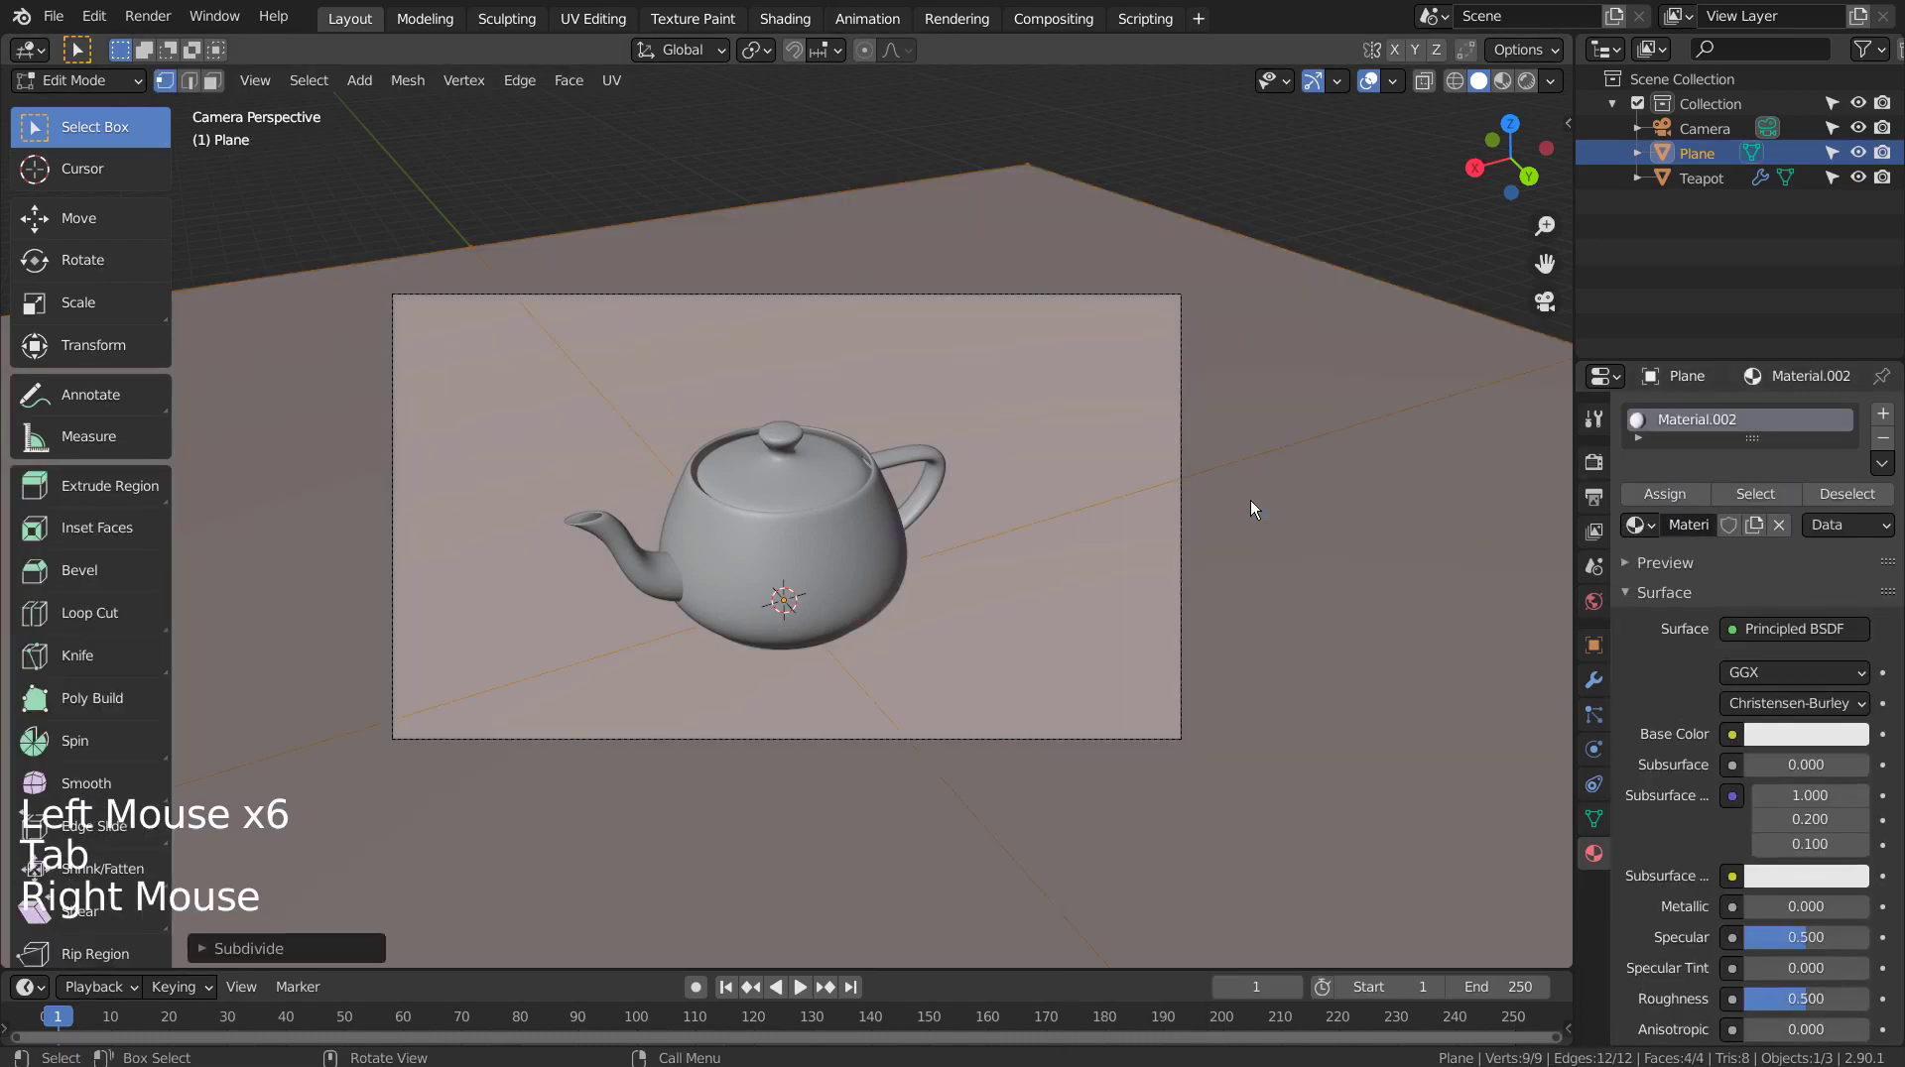
click(331, 944)
click(425, 781)
text(15)
key(Return)
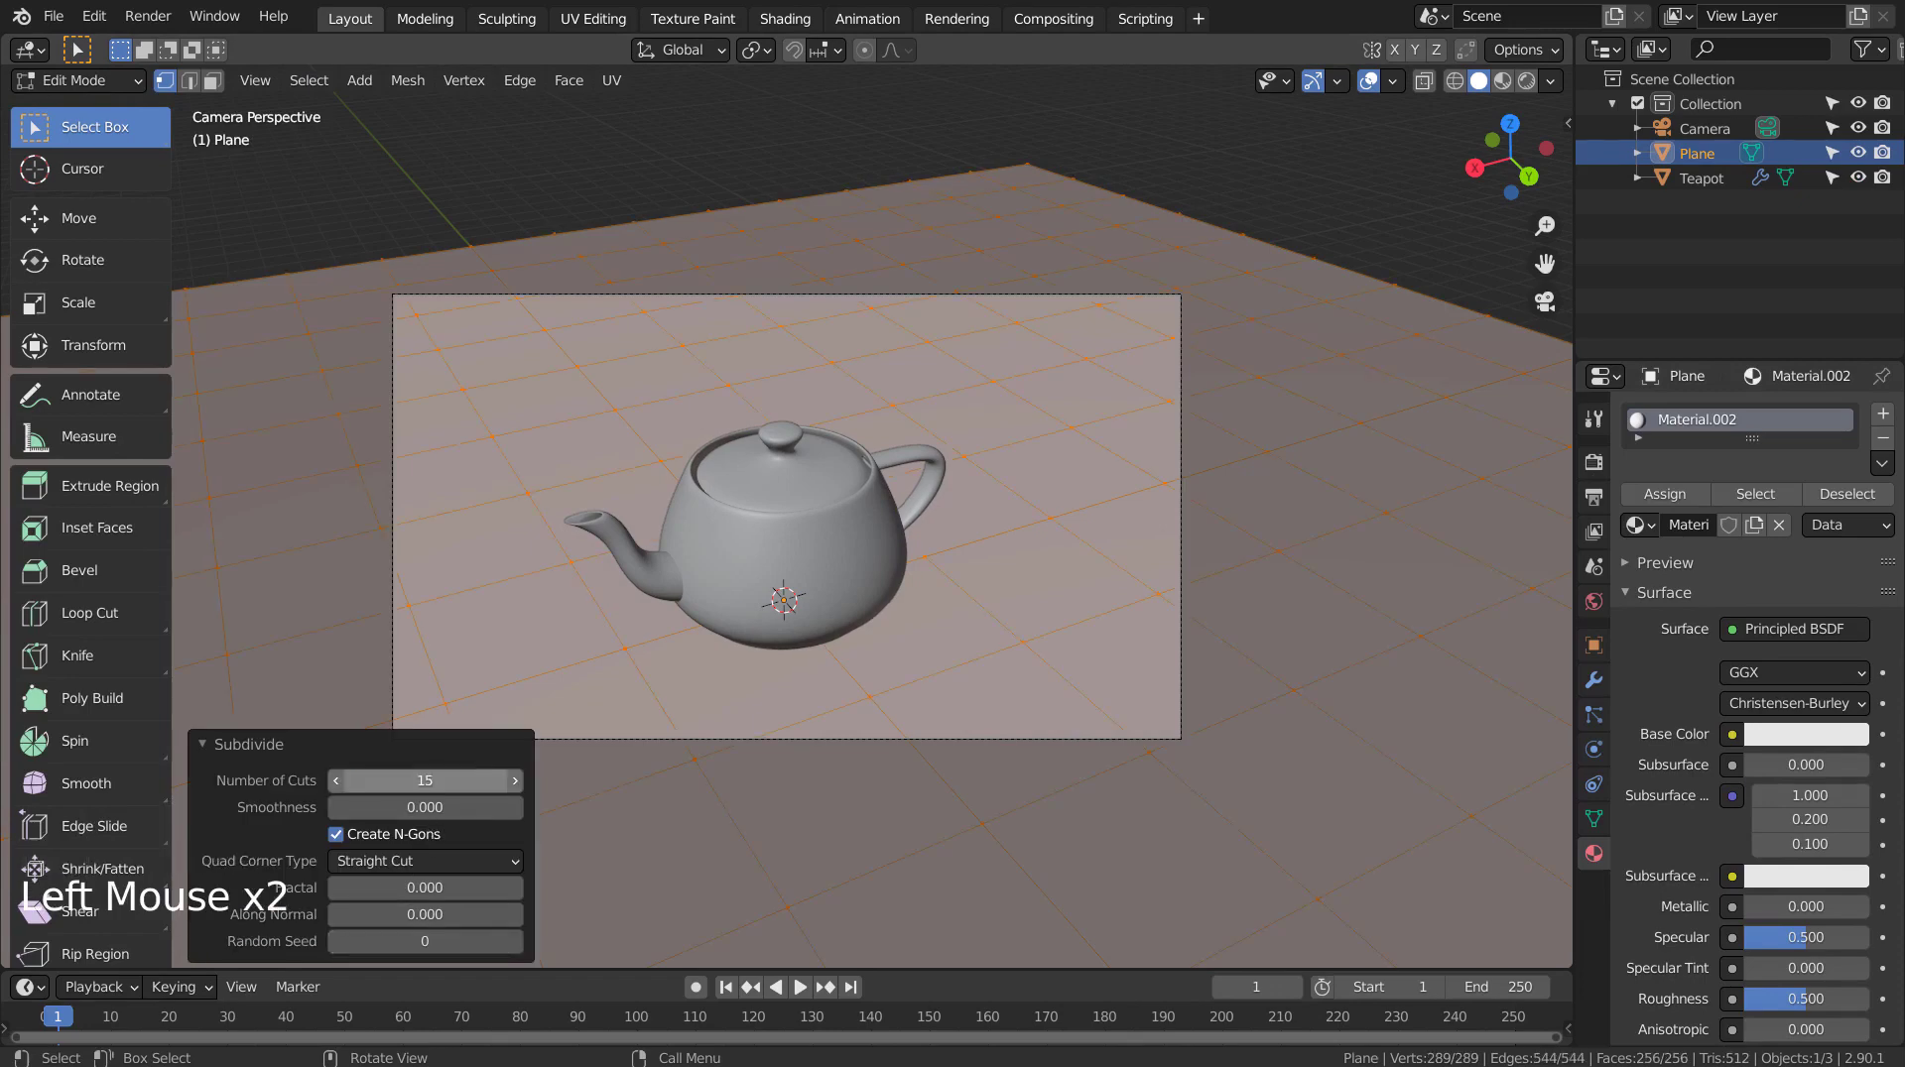
key(Tab)
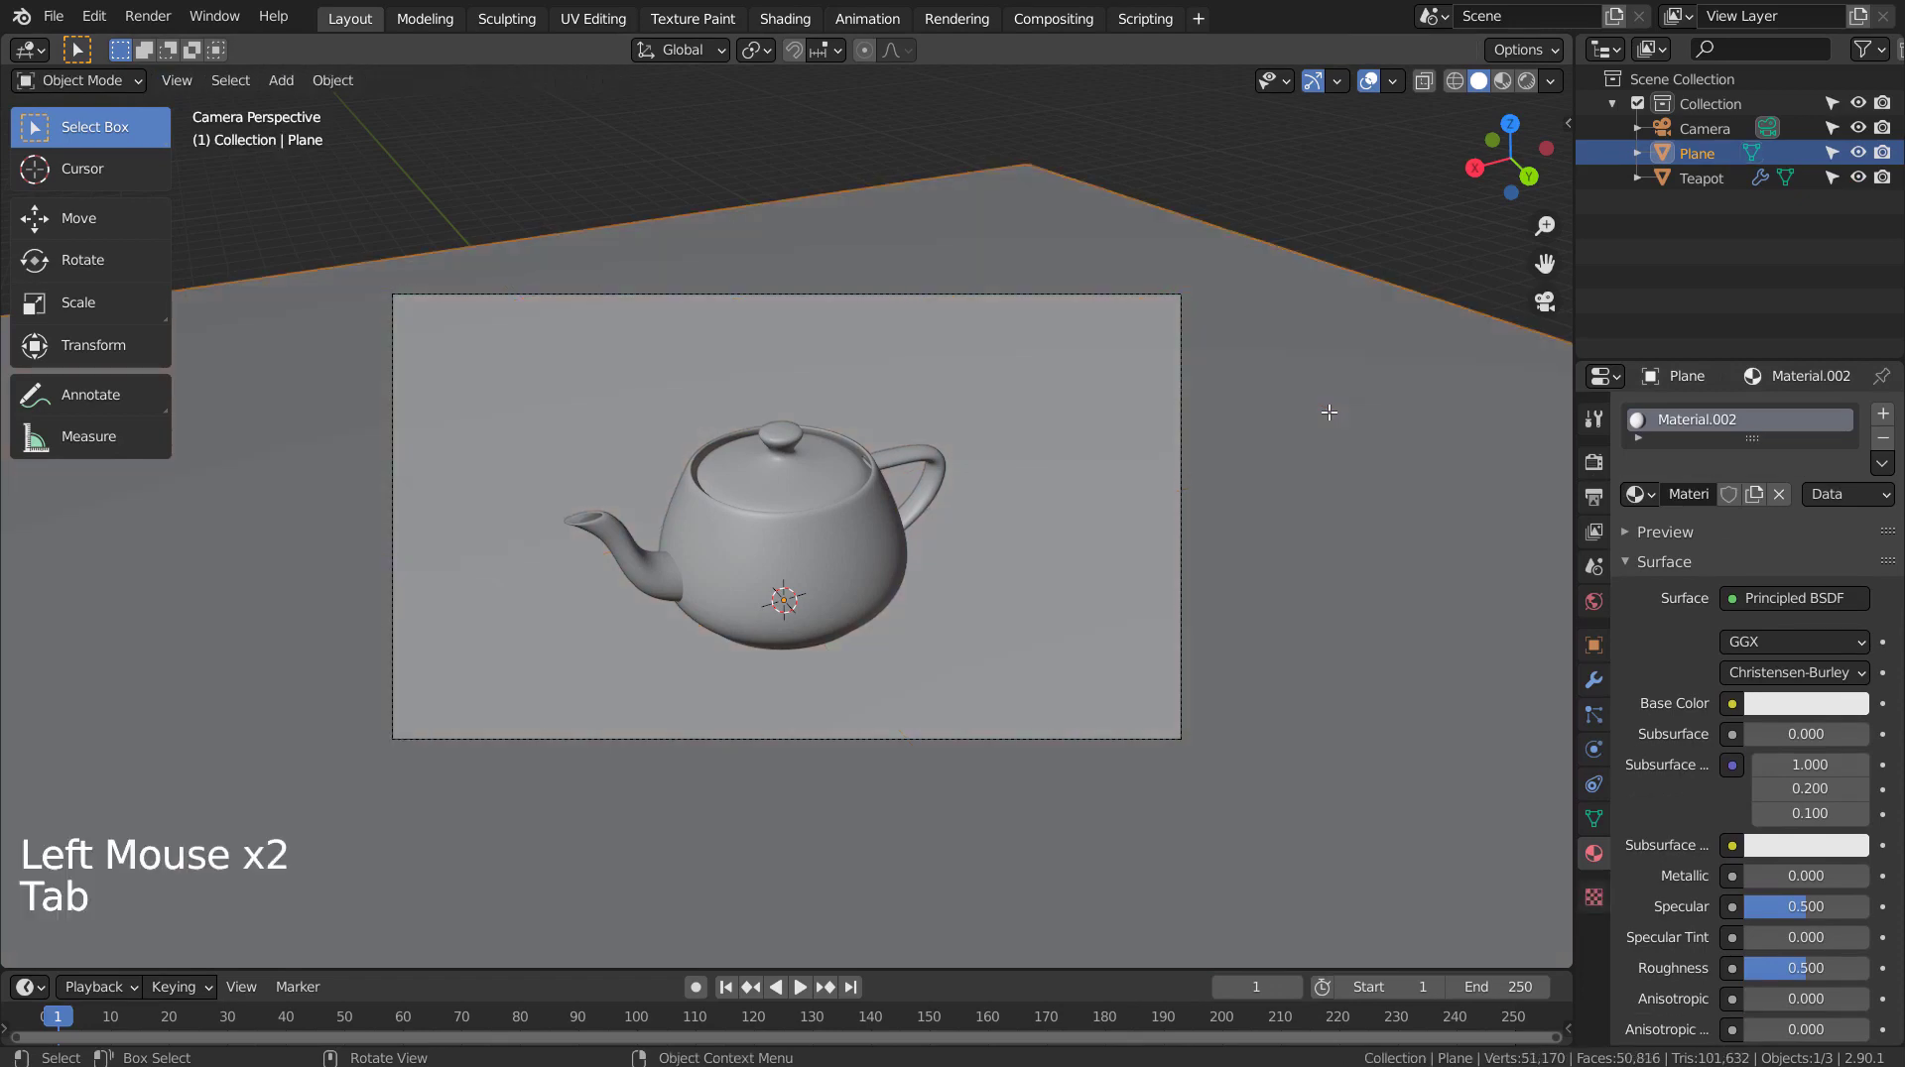
Deselect the plane and turn on the Wireframe viewport overlay.
click(1342, 224)
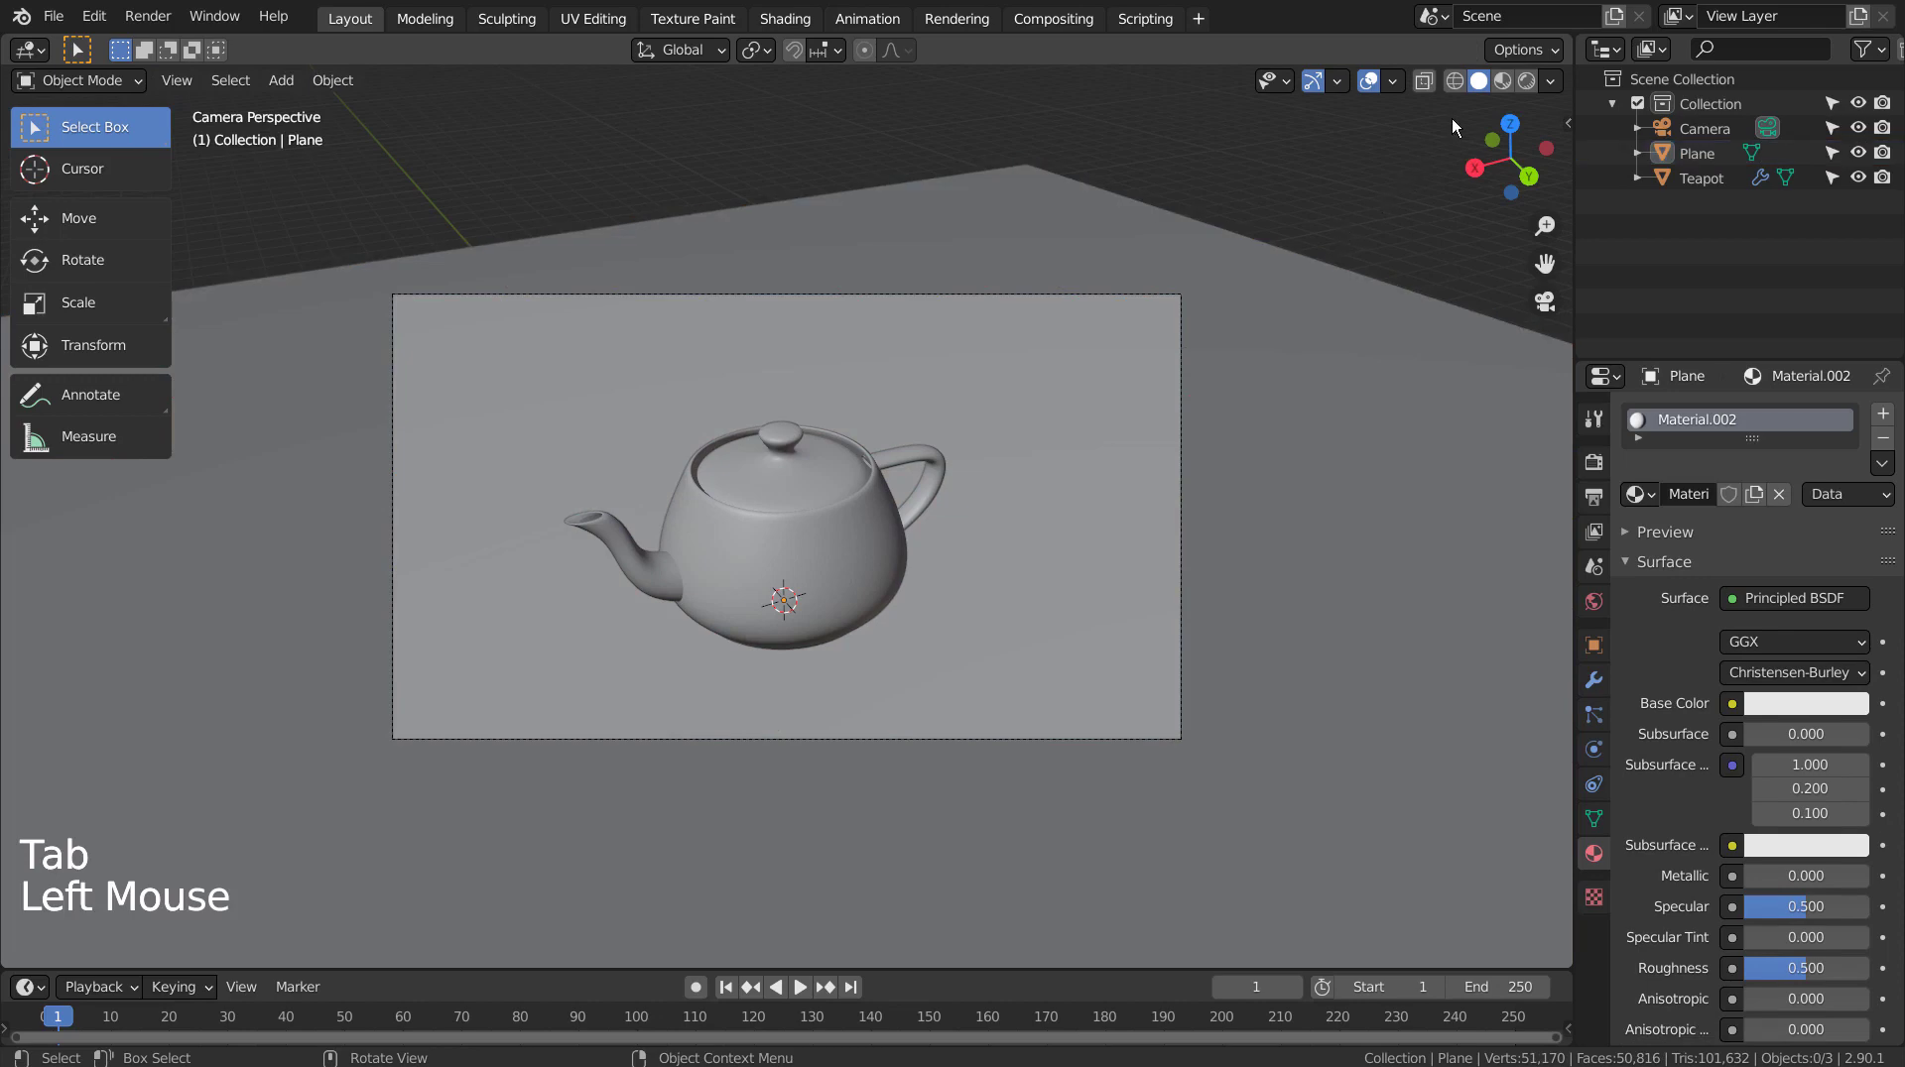
click(1388, 79)
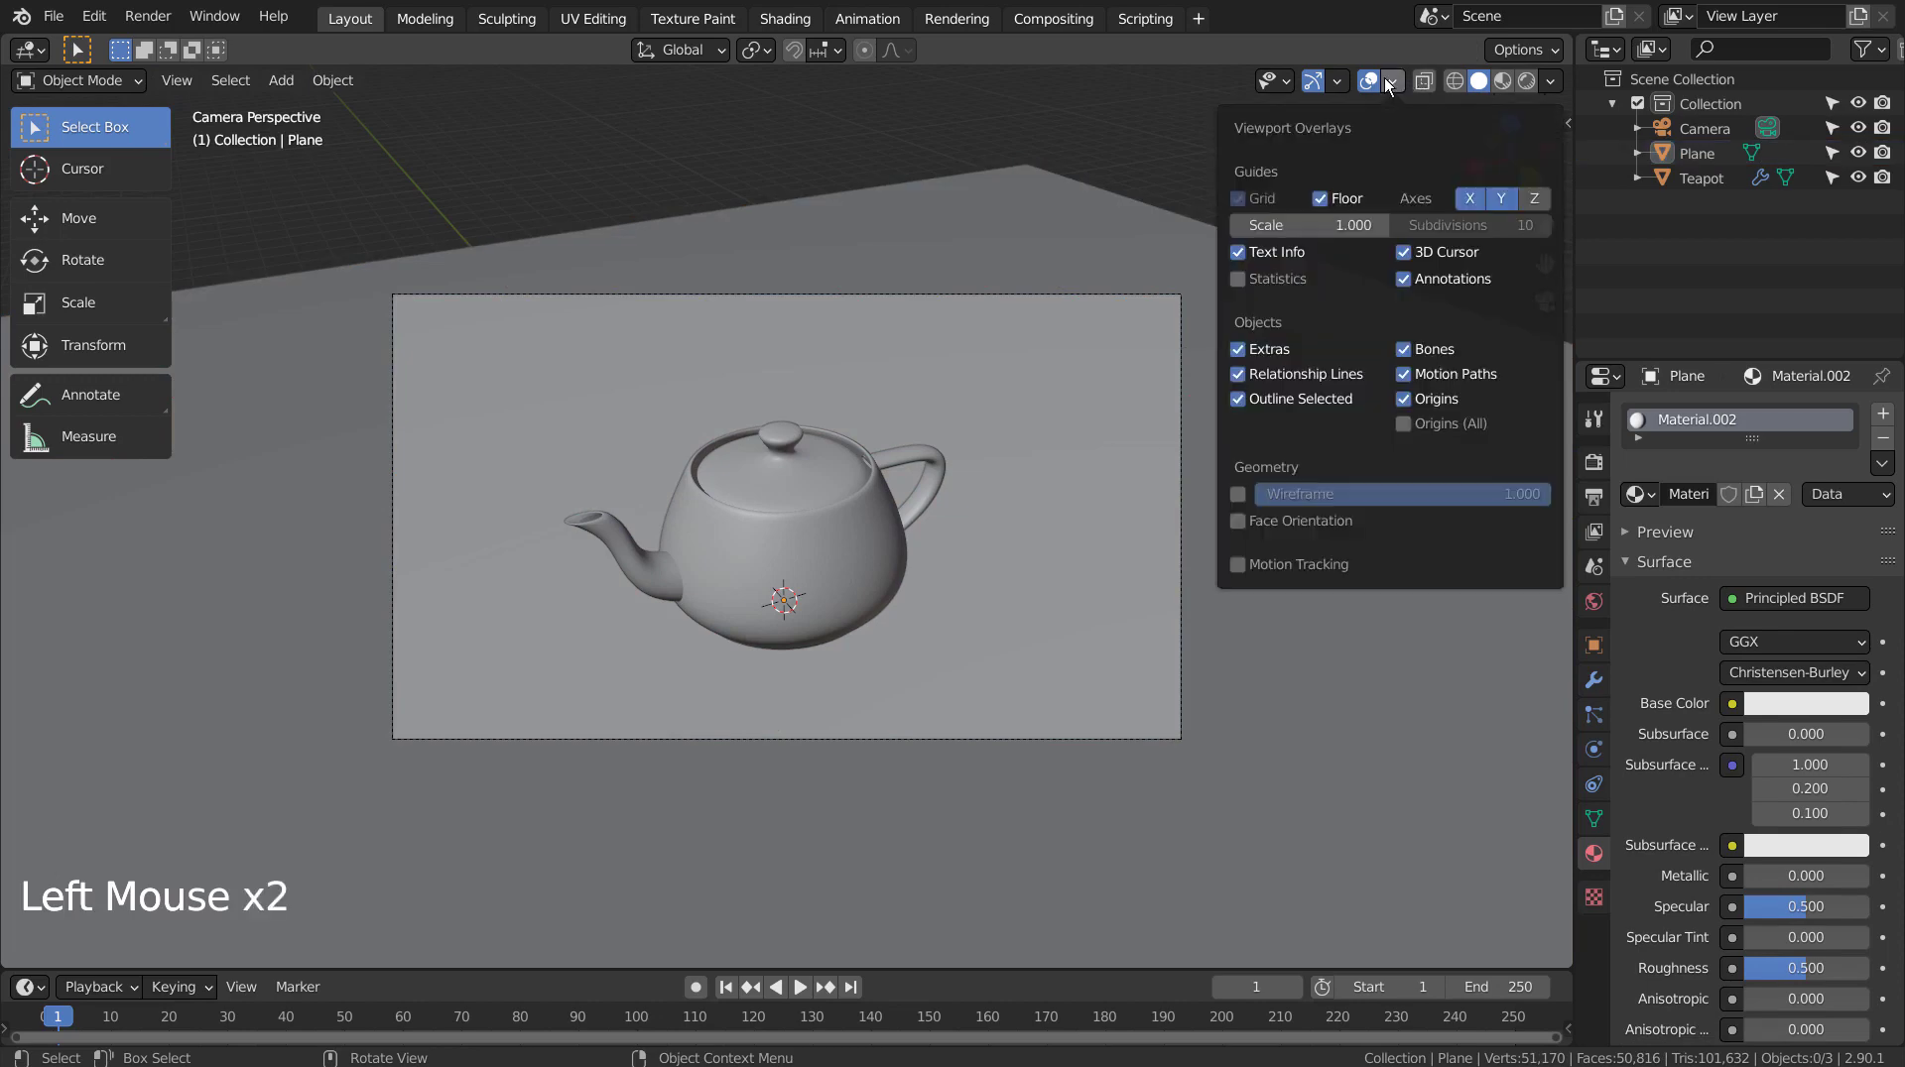
click(1238, 494)
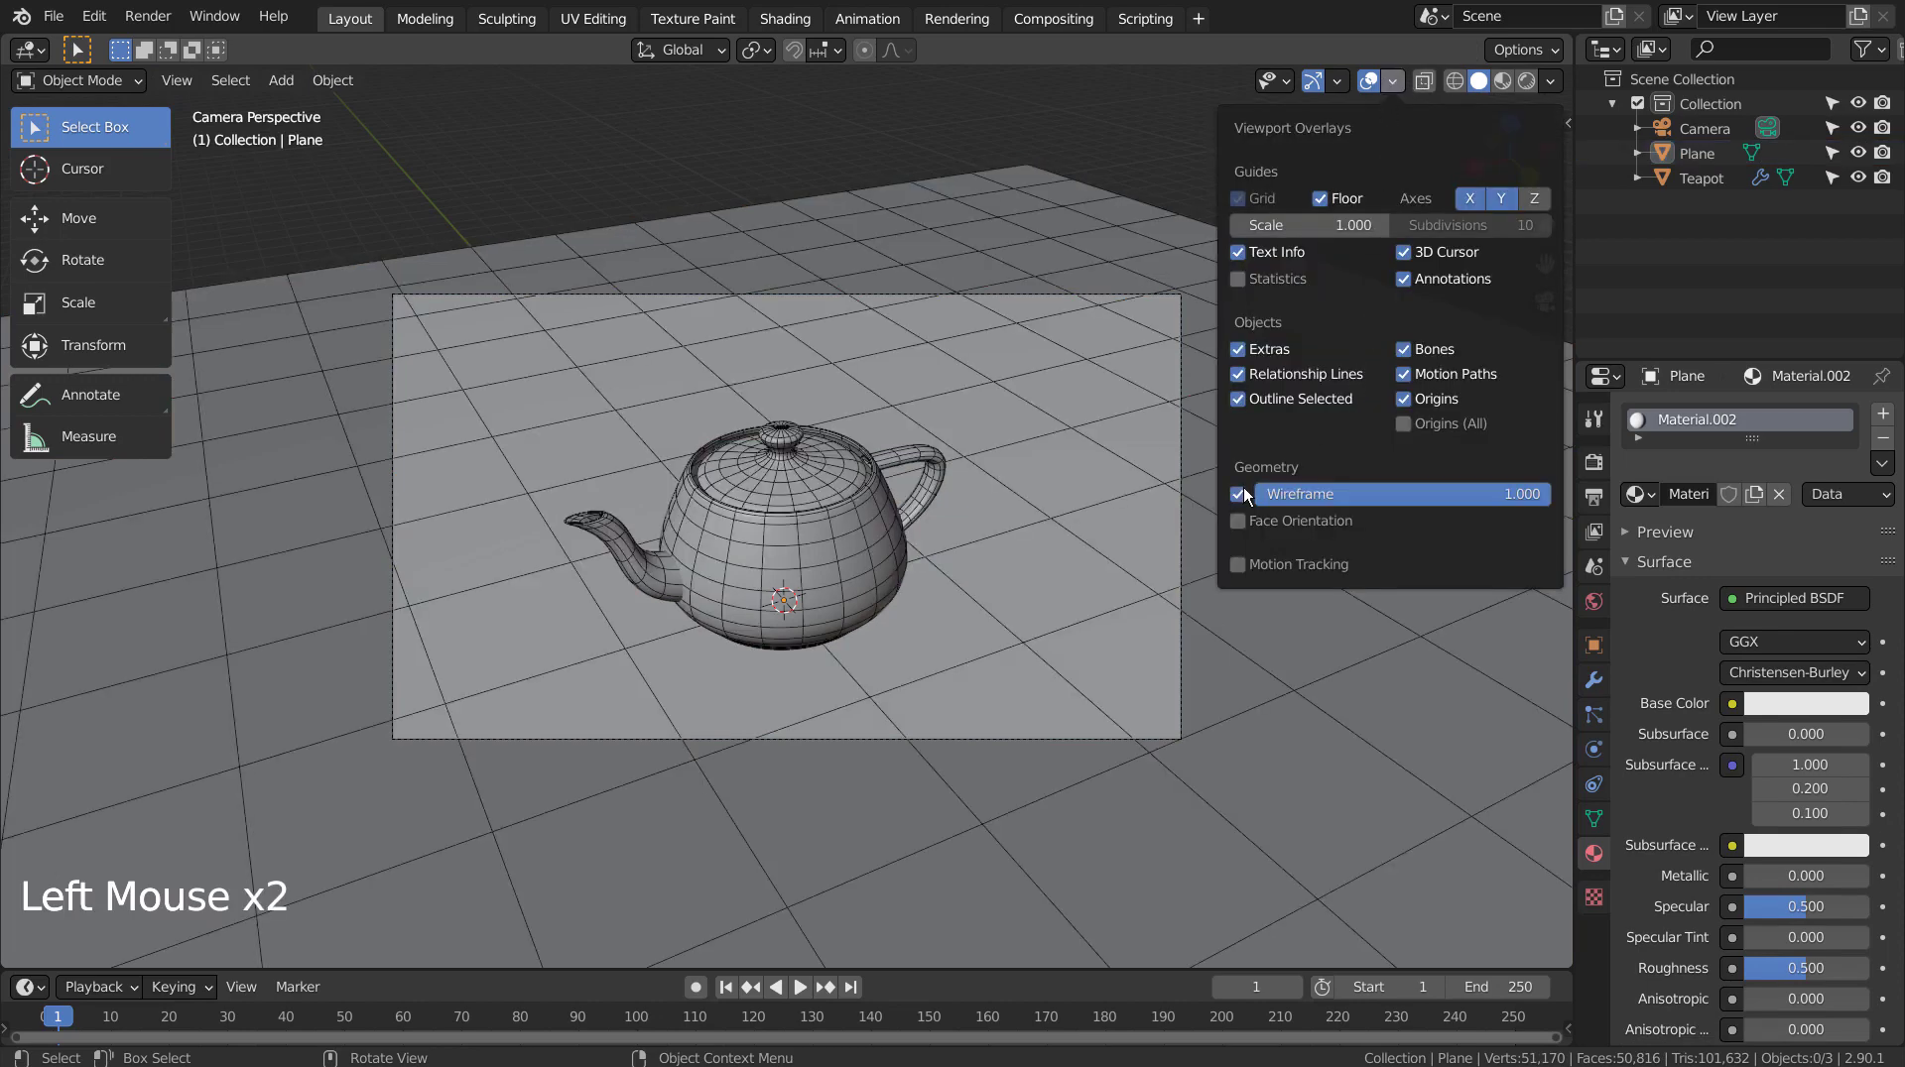
Set the Cycles render samples to 6 in the Render properties.
scroll(774, 524, up, 4)
scroll(774, 524, down, 3)
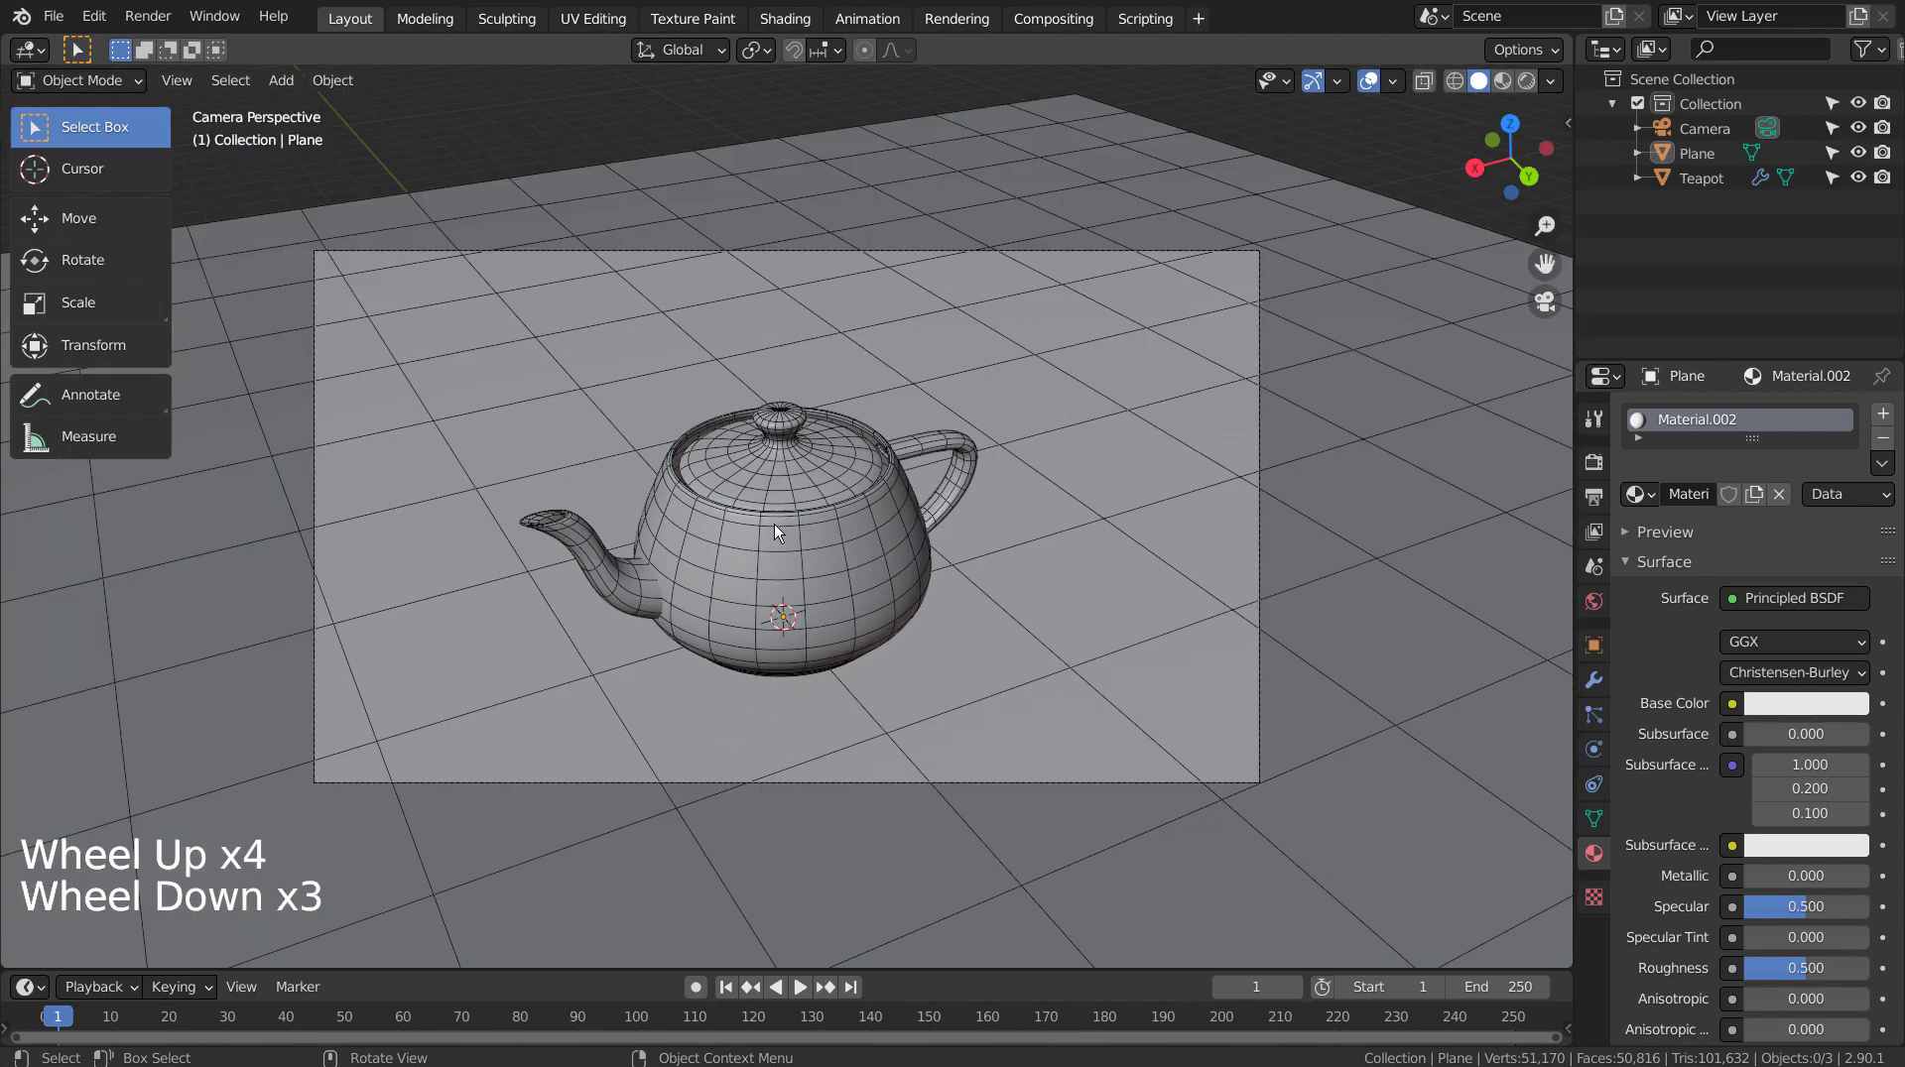
click(1598, 461)
double_click(1795, 606)
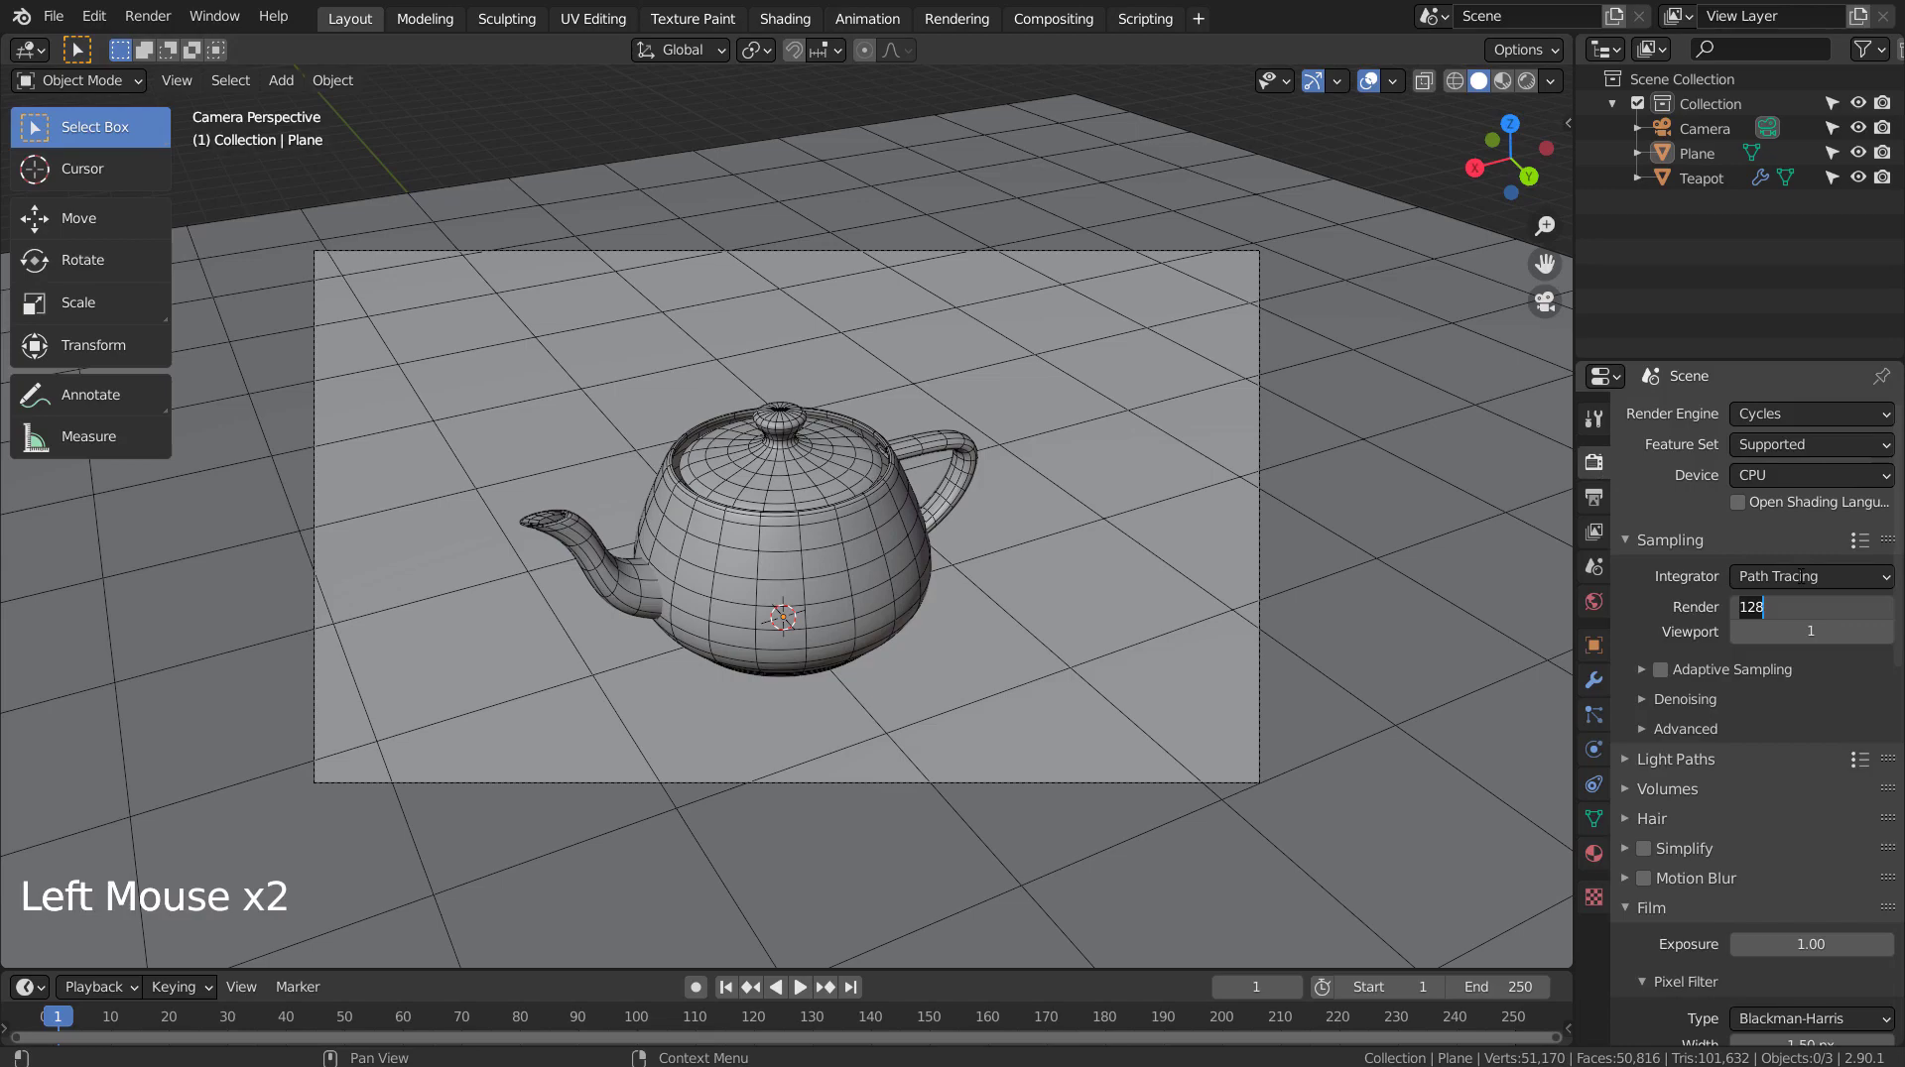
text(6)
key(Return)
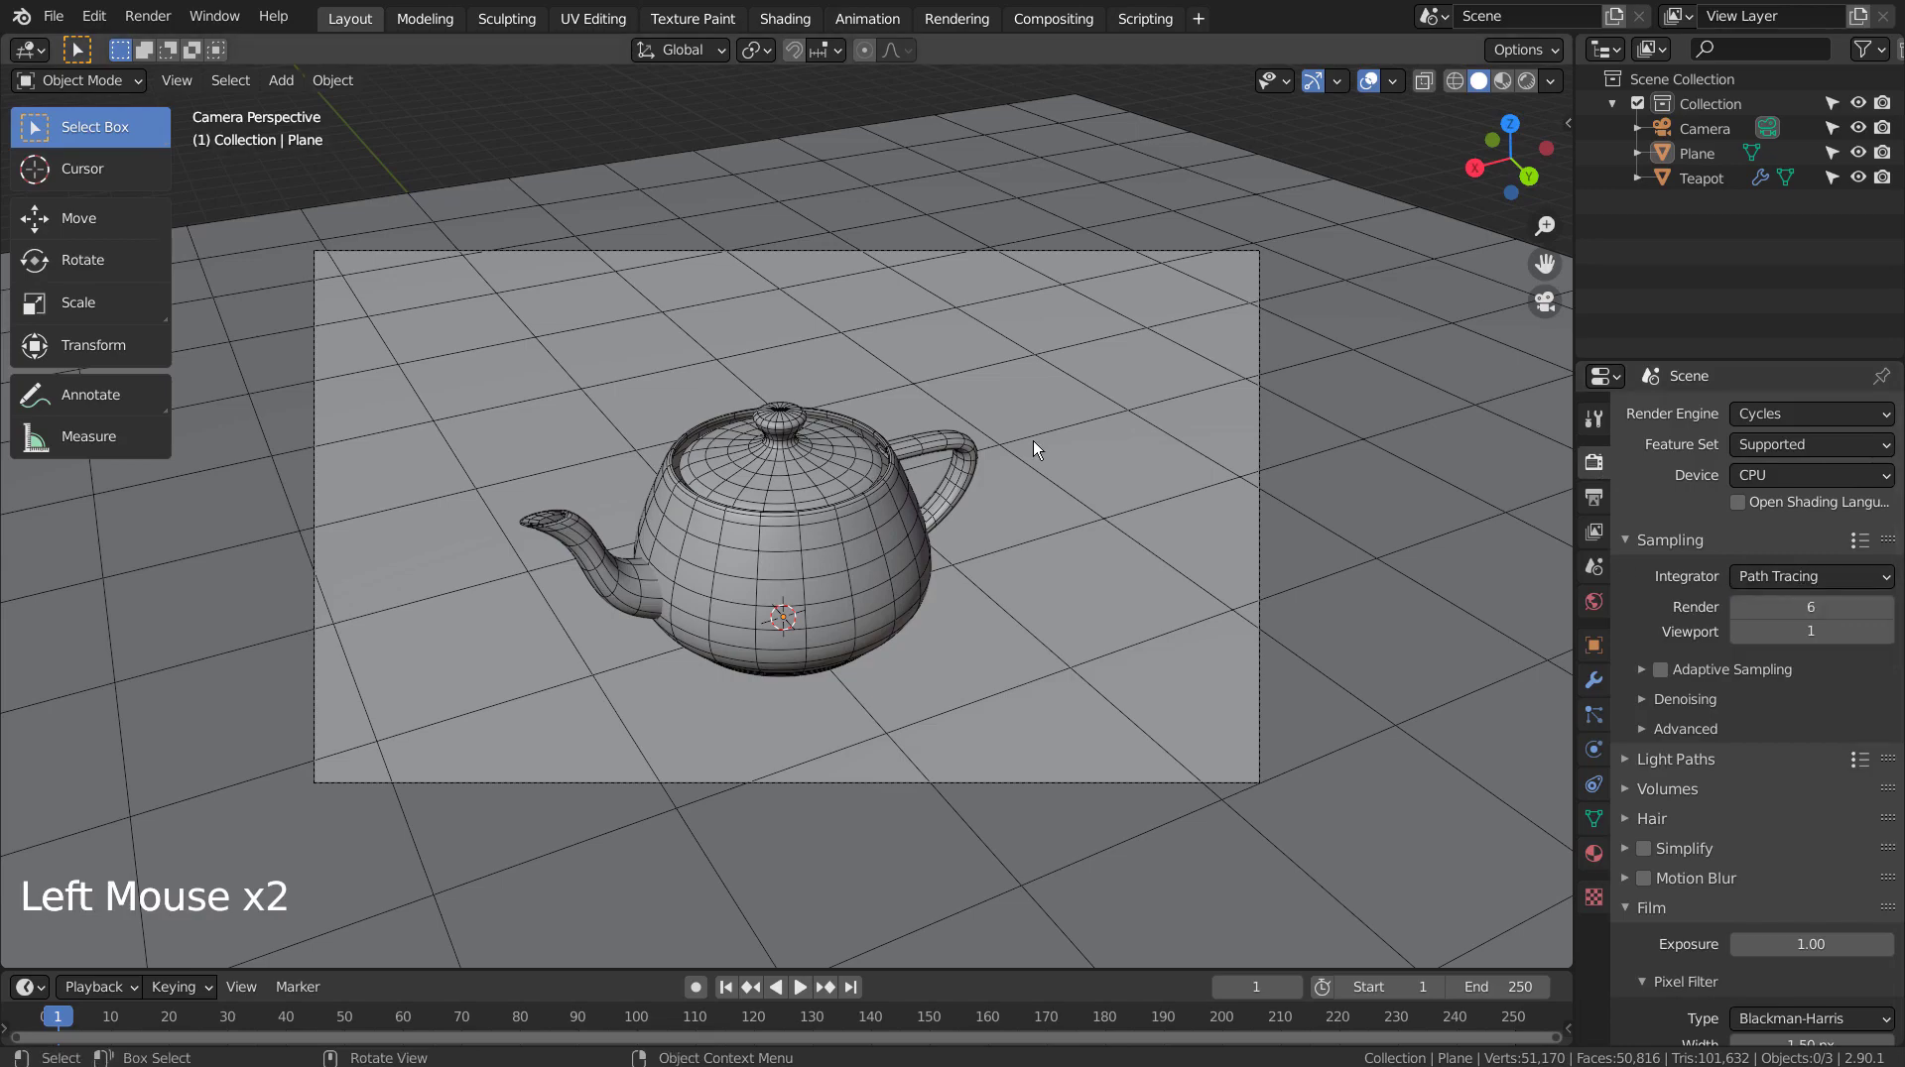
key(F12)
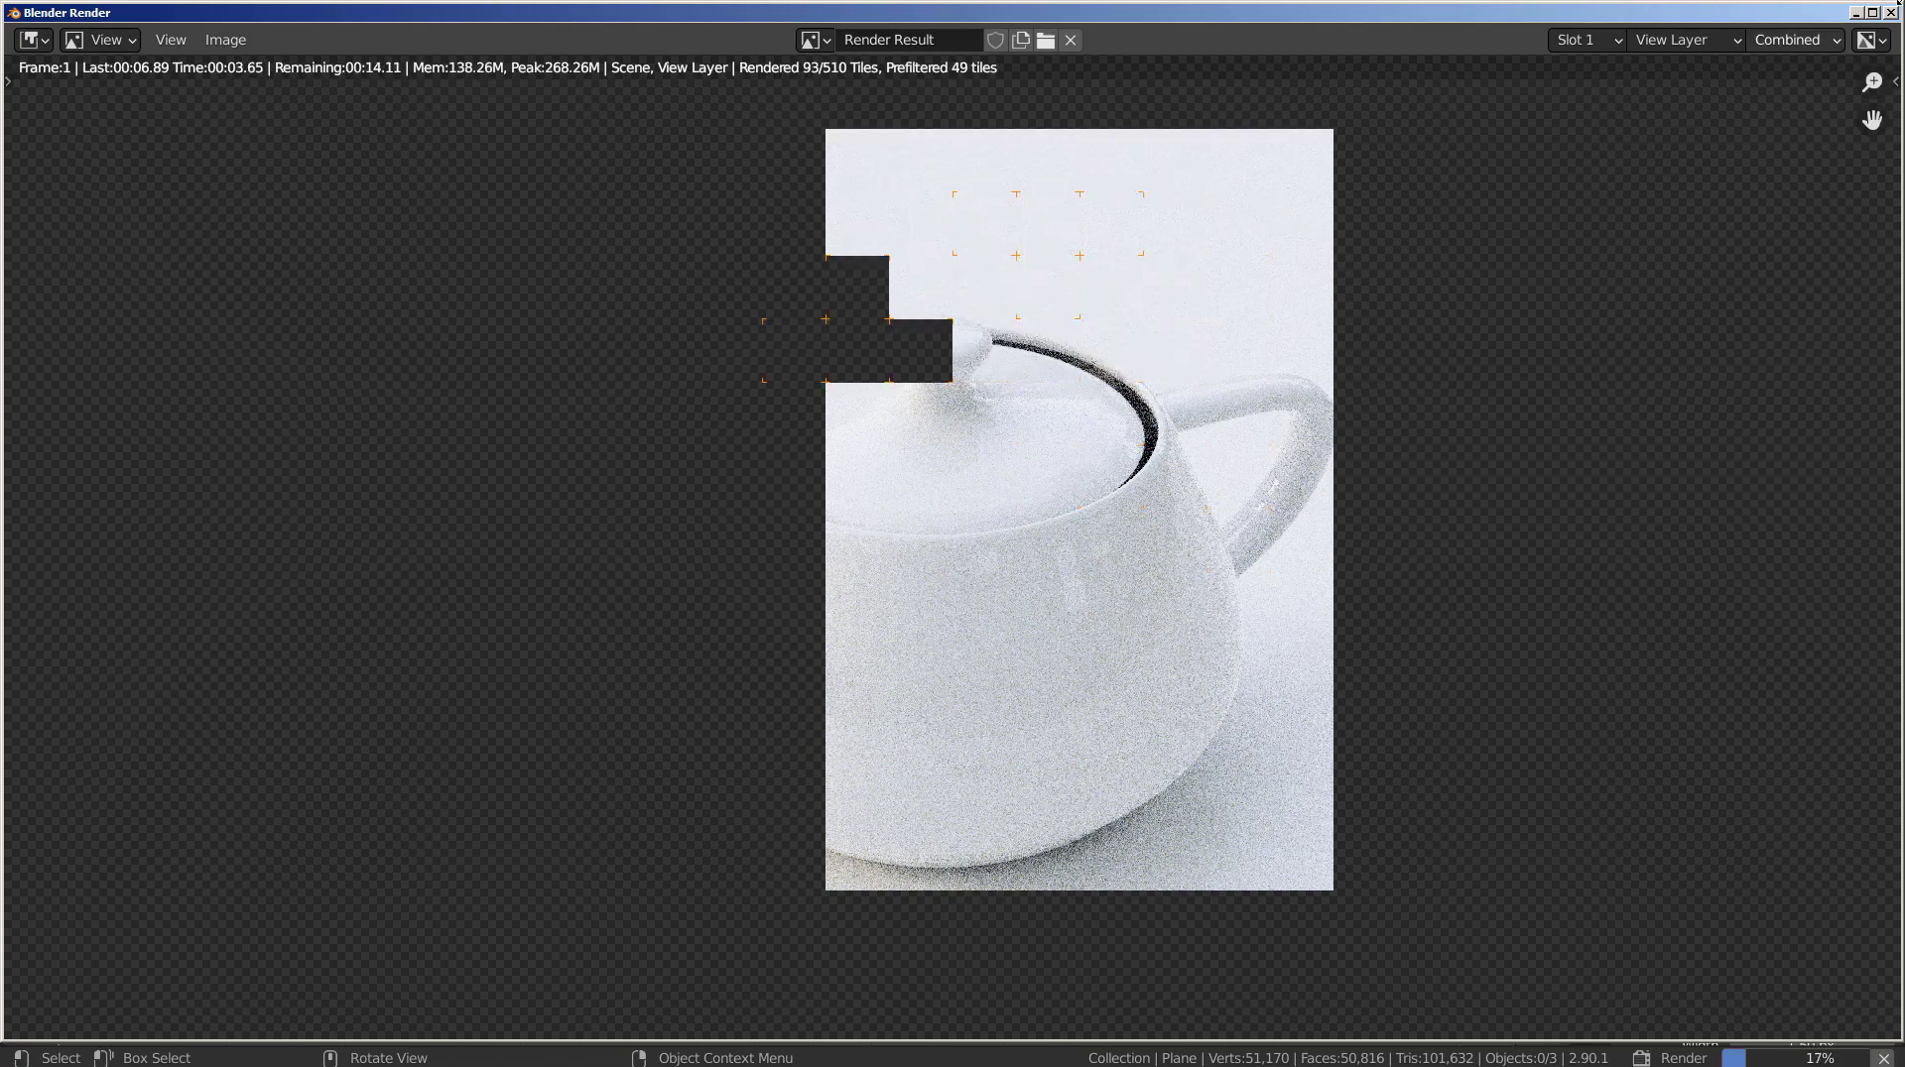
click(1890, 13)
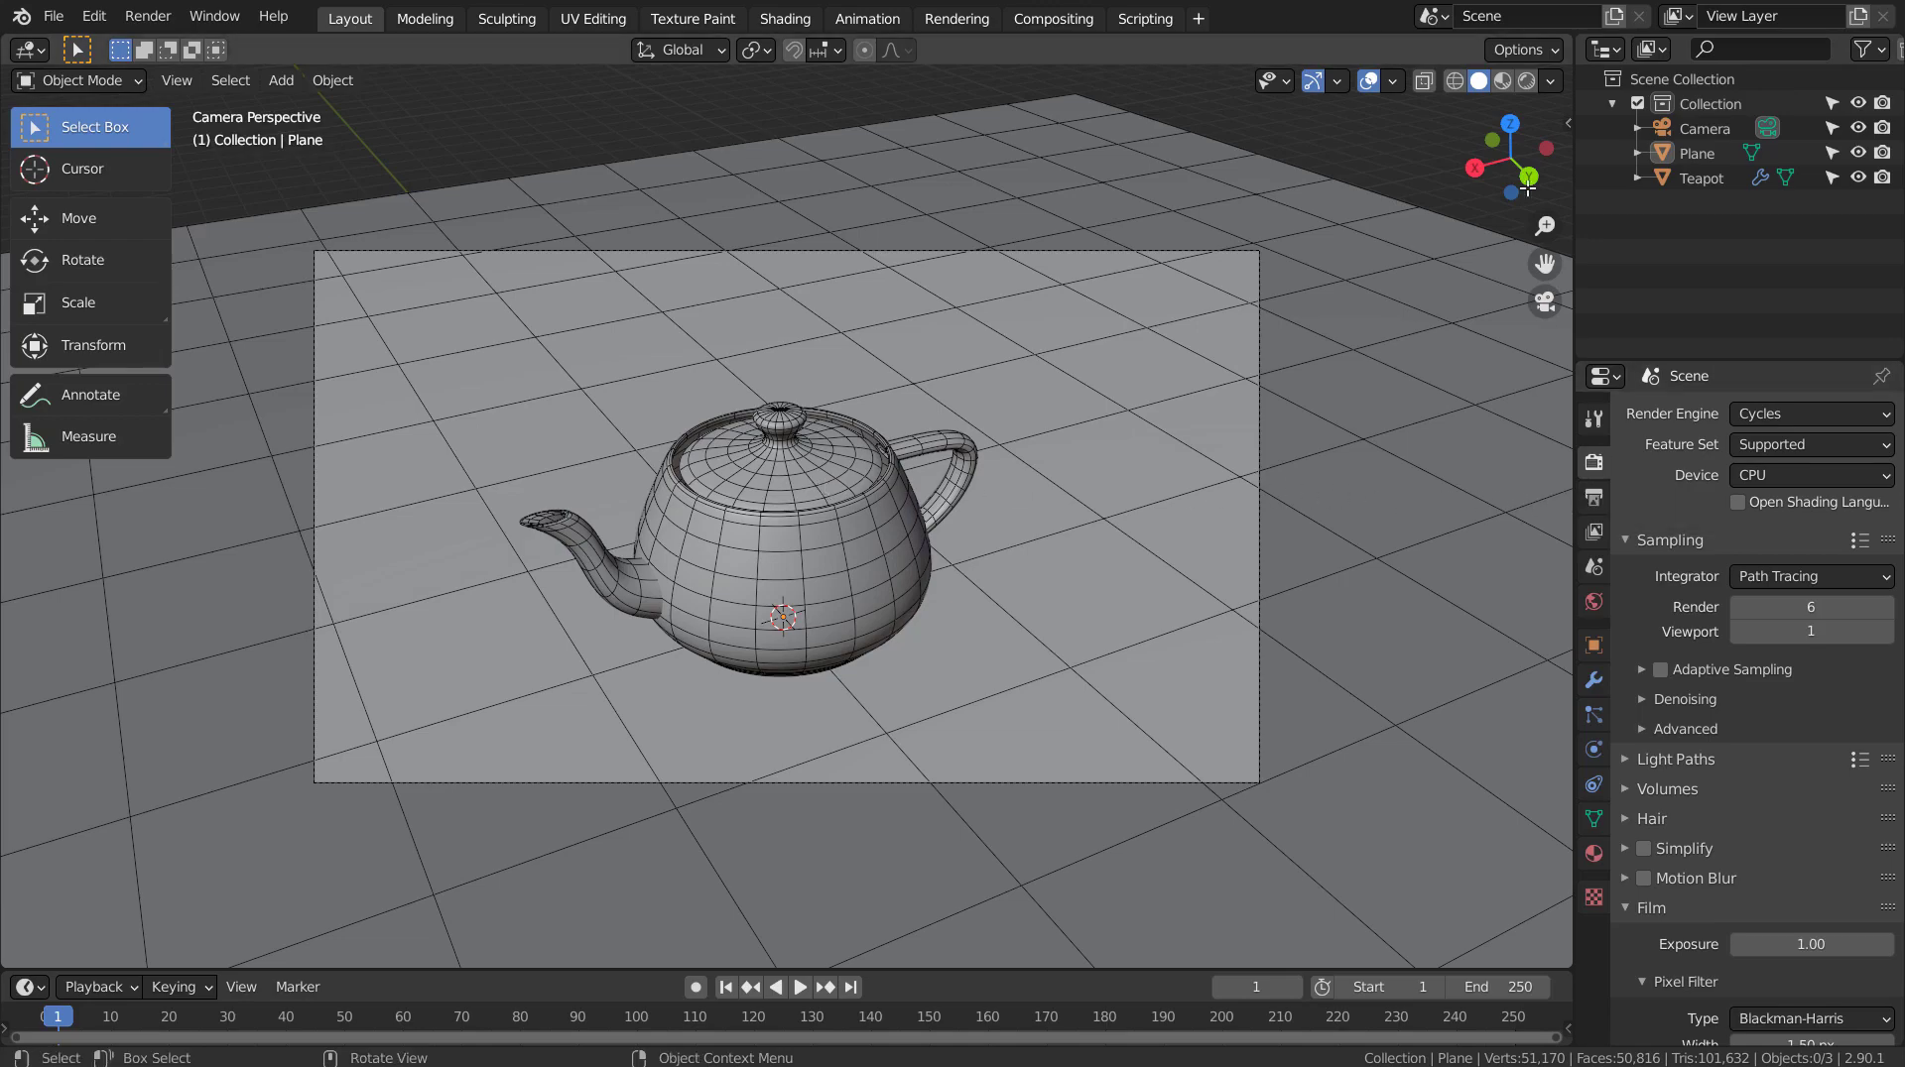
Switch to rendered shading and replace the world's forest image with a Sky Texture.
click(1522, 84)
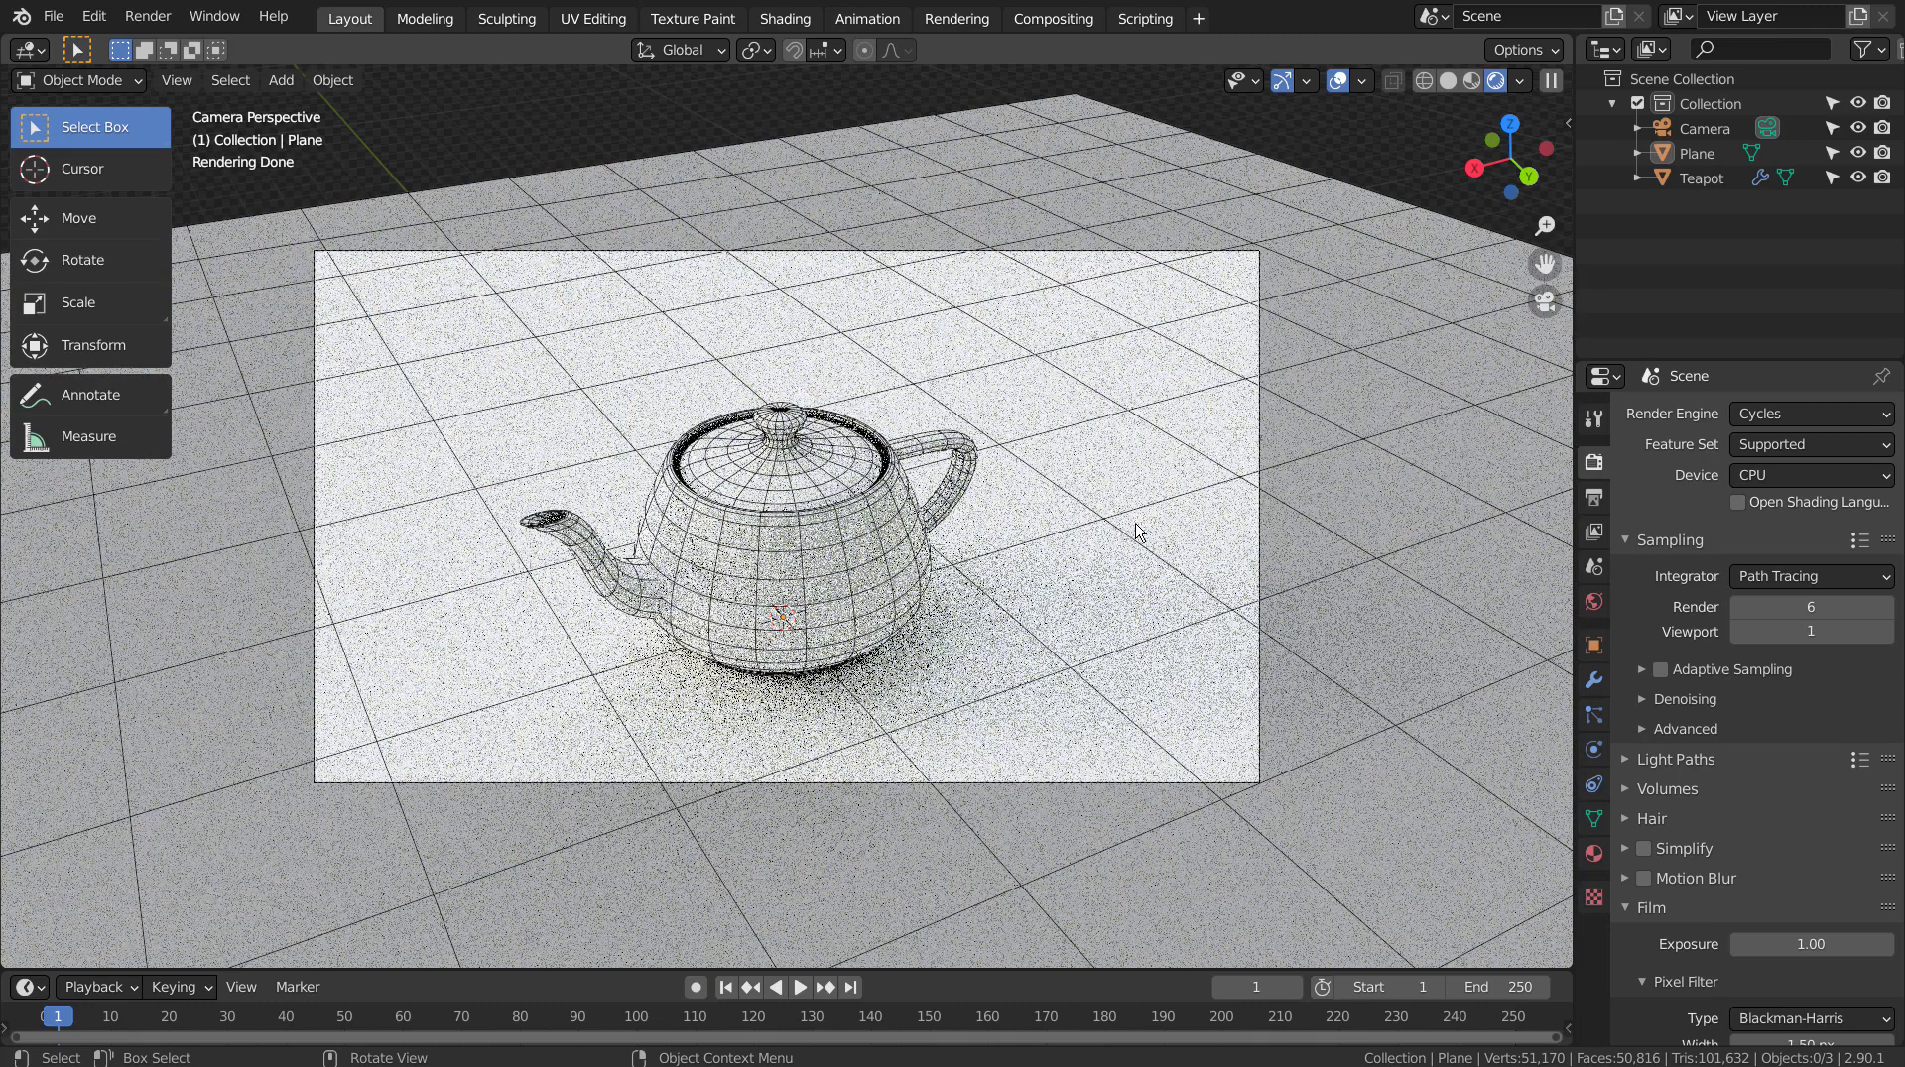
click(1594, 603)
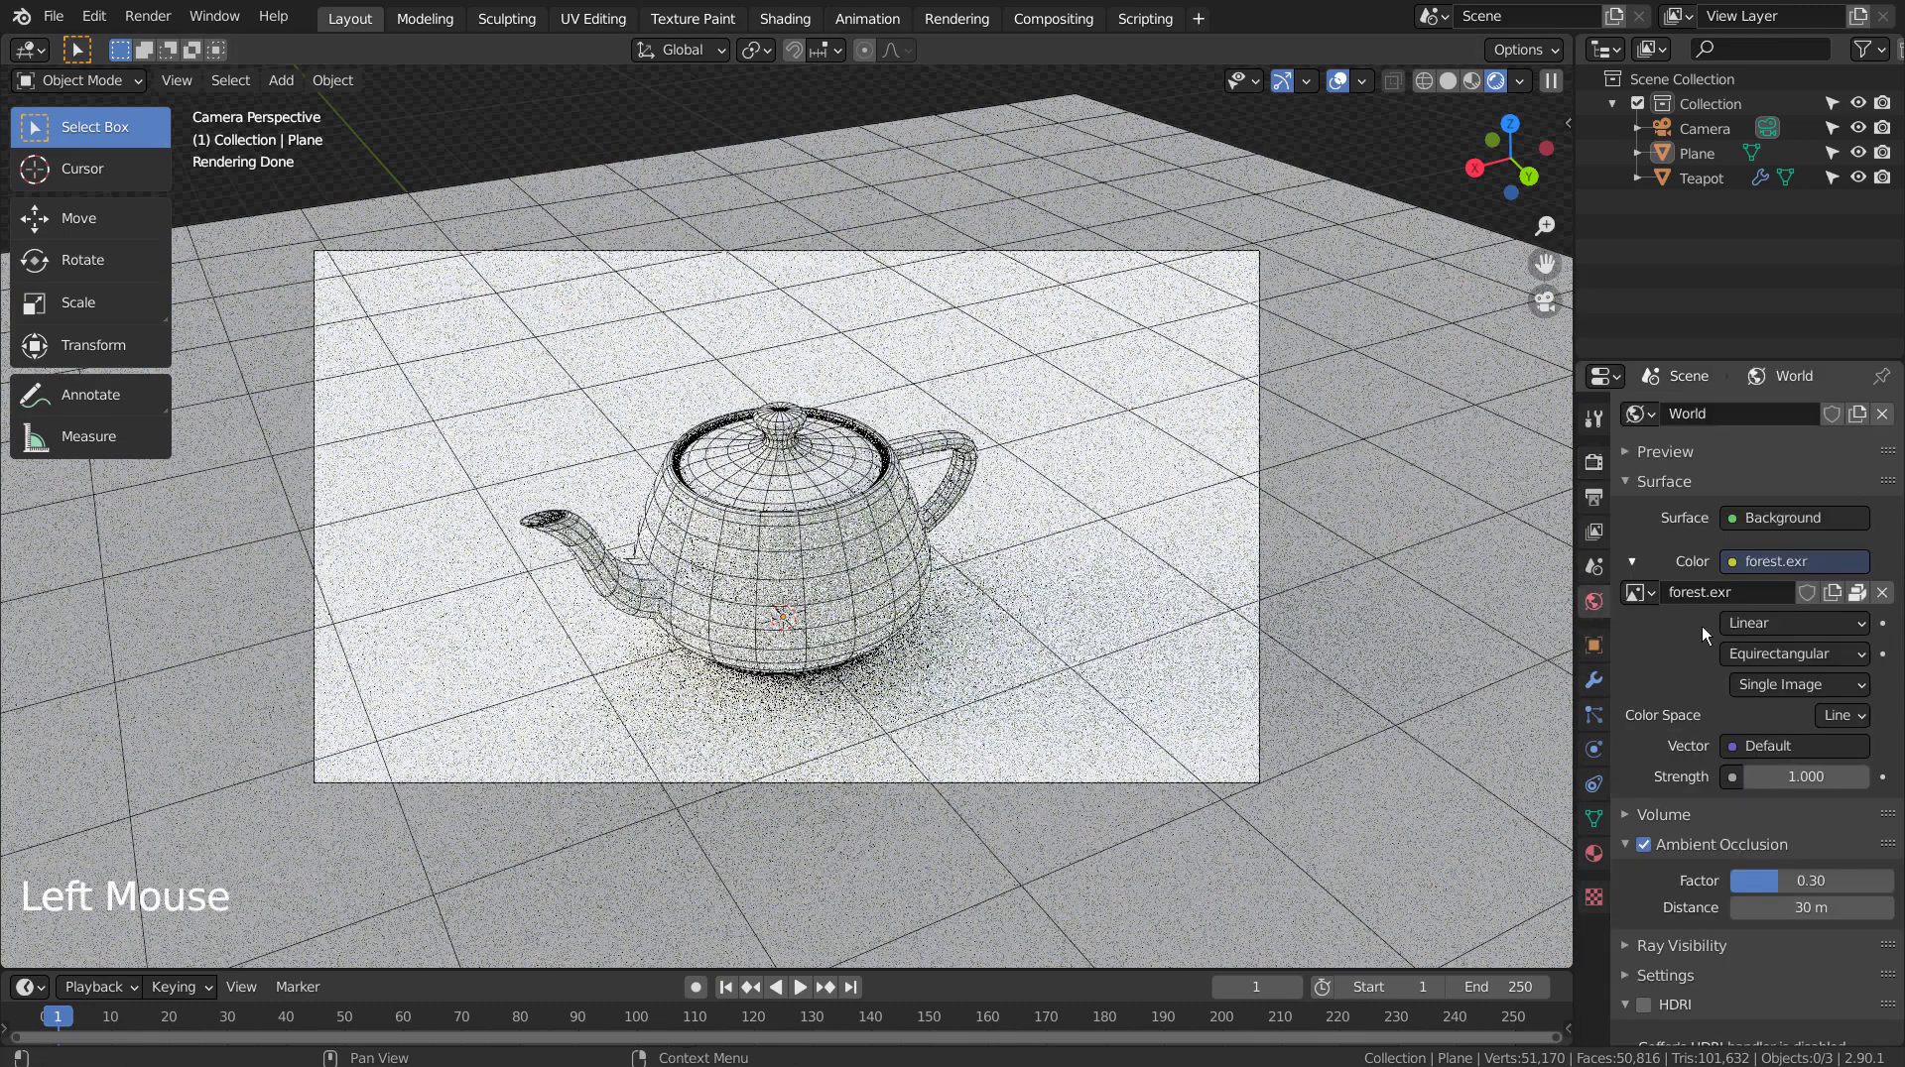
click(1732, 562)
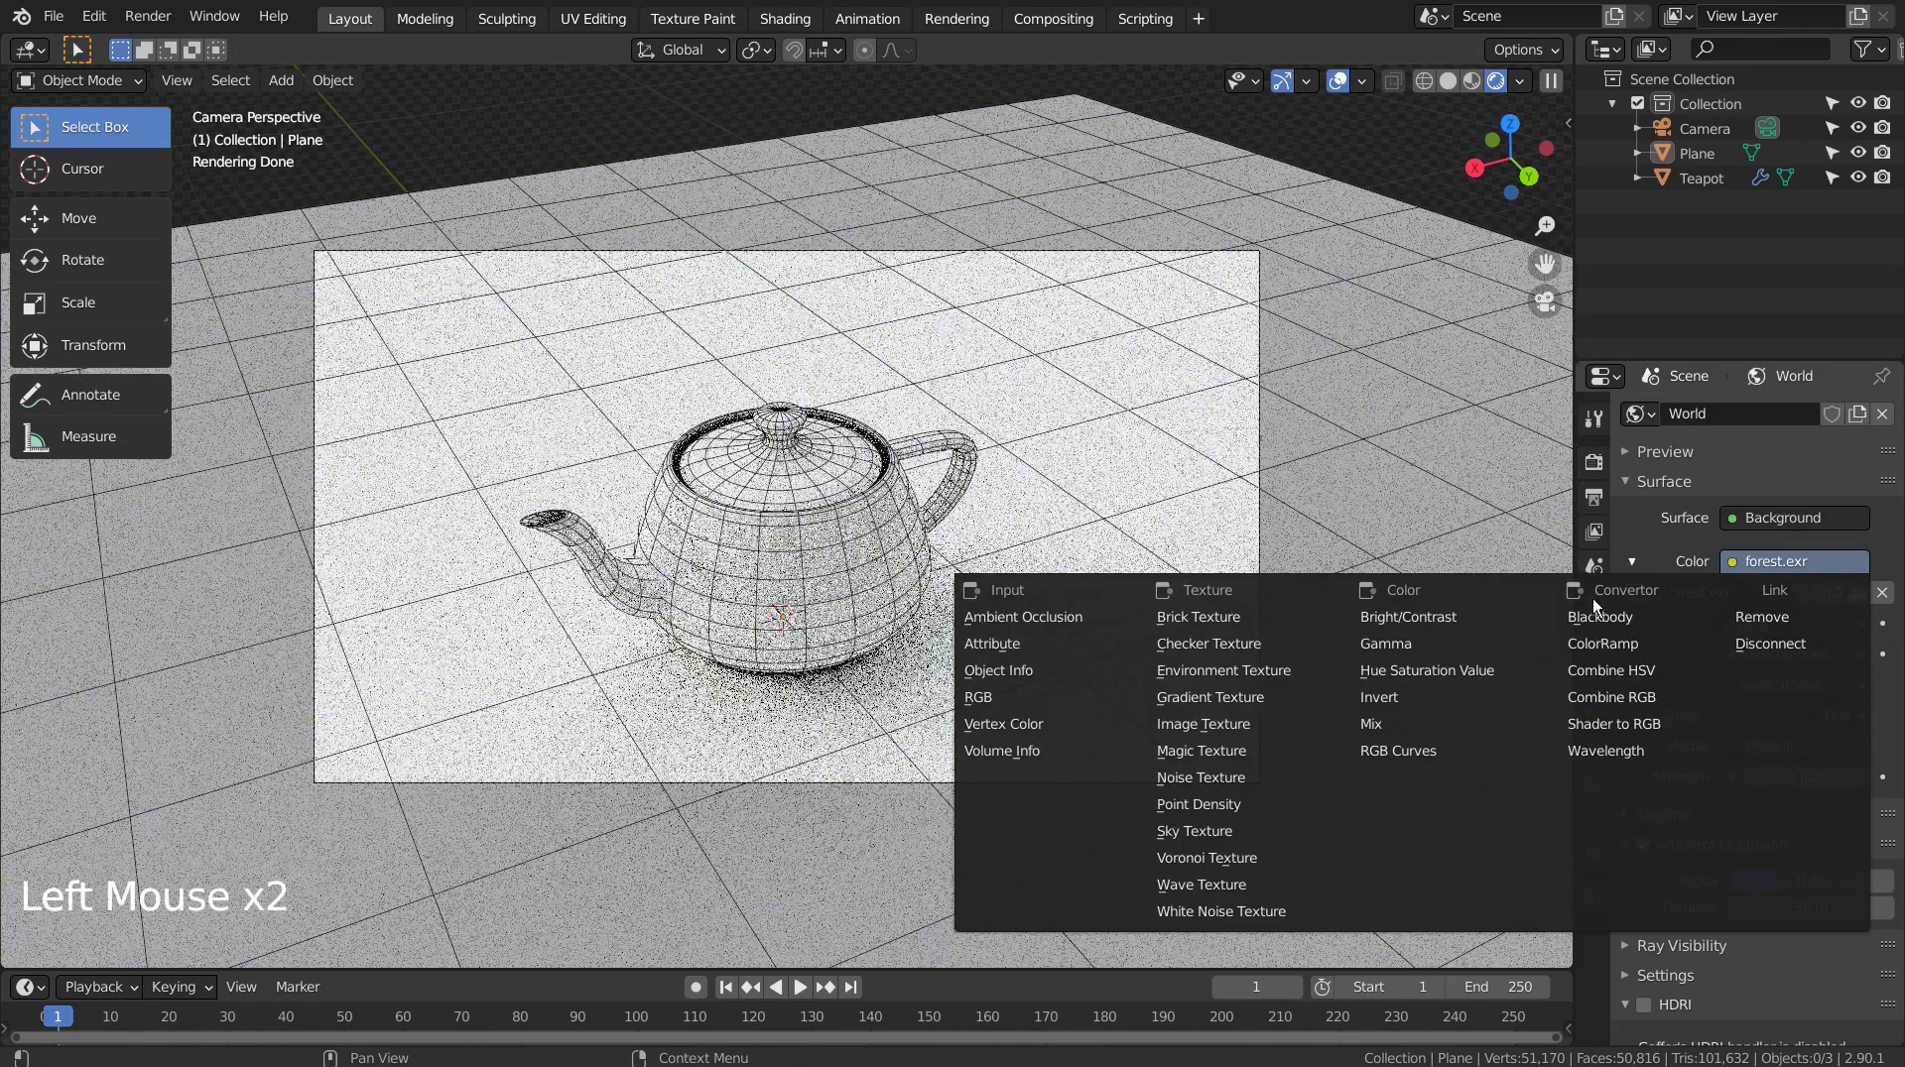
click(1236, 829)
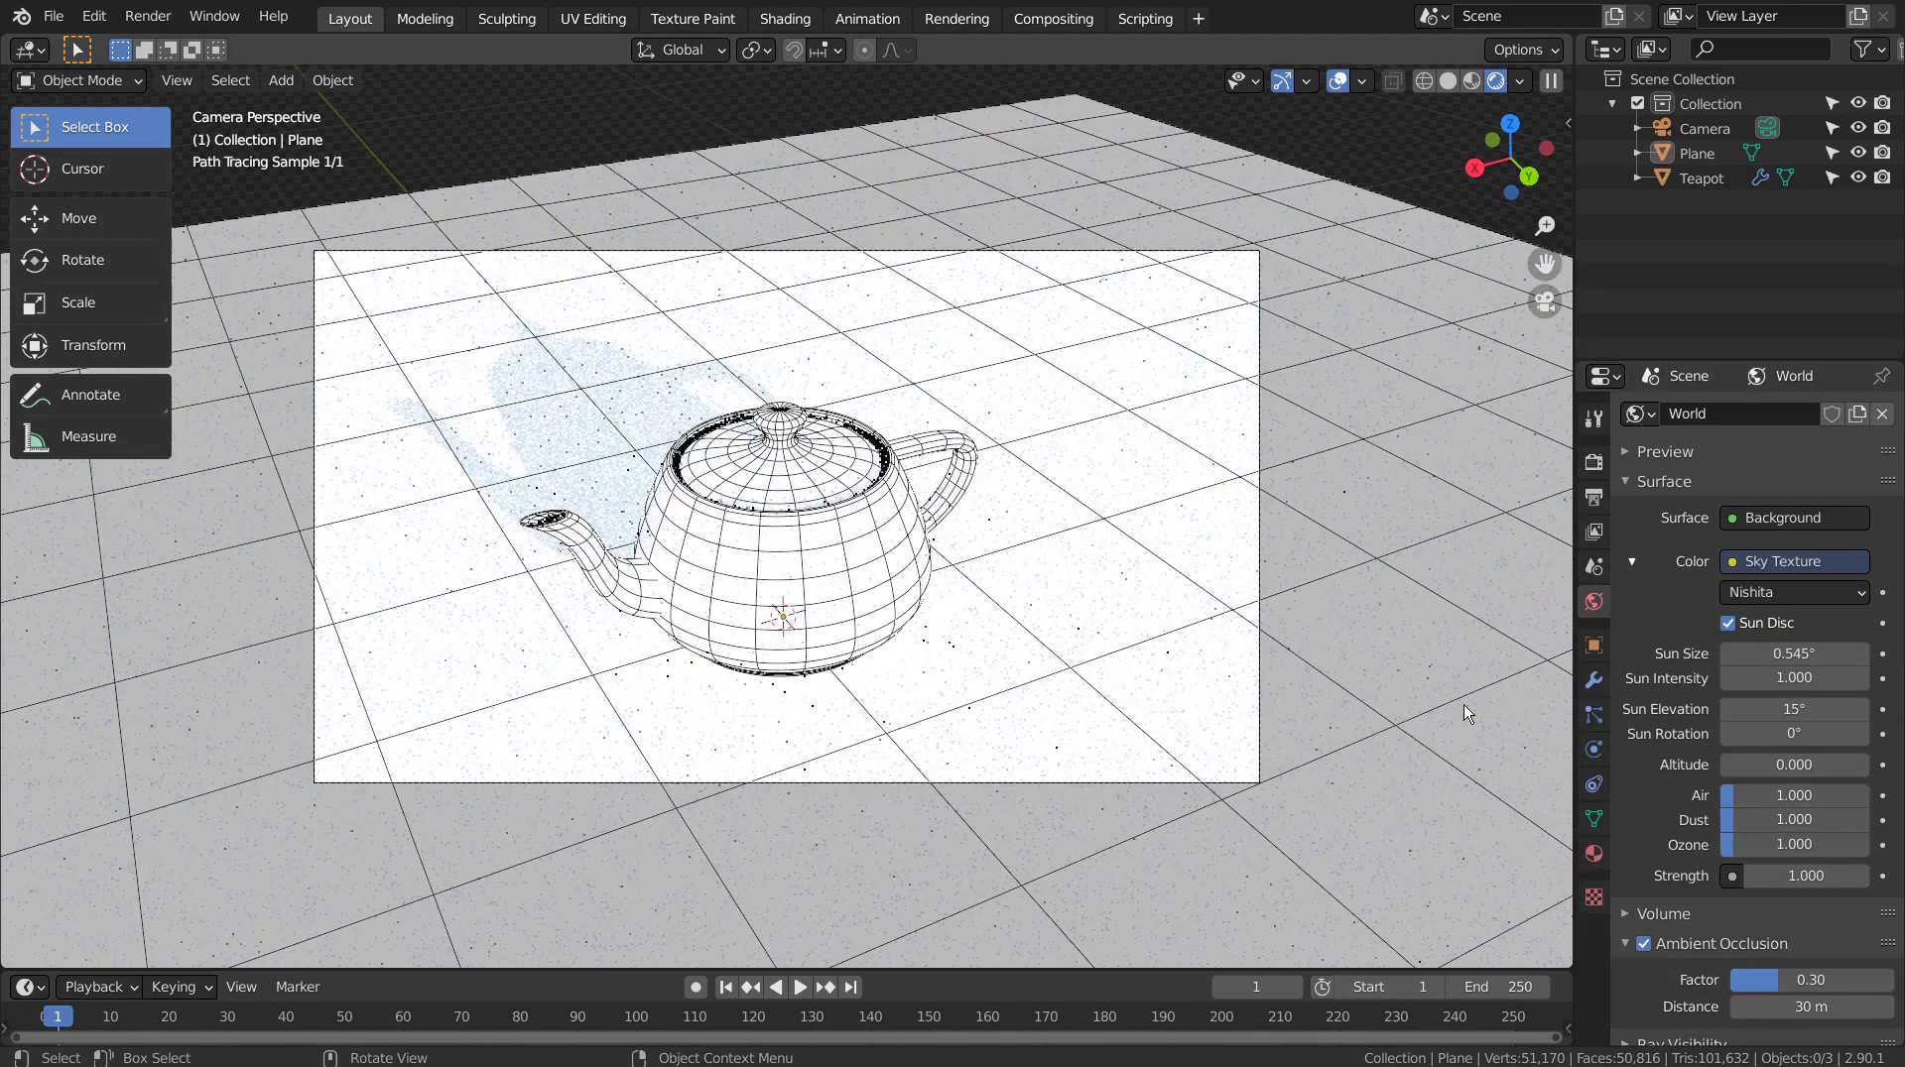
Set the sky's Sun Intensity to 0.3 and the world Strength to 0.1.
click(1751, 681)
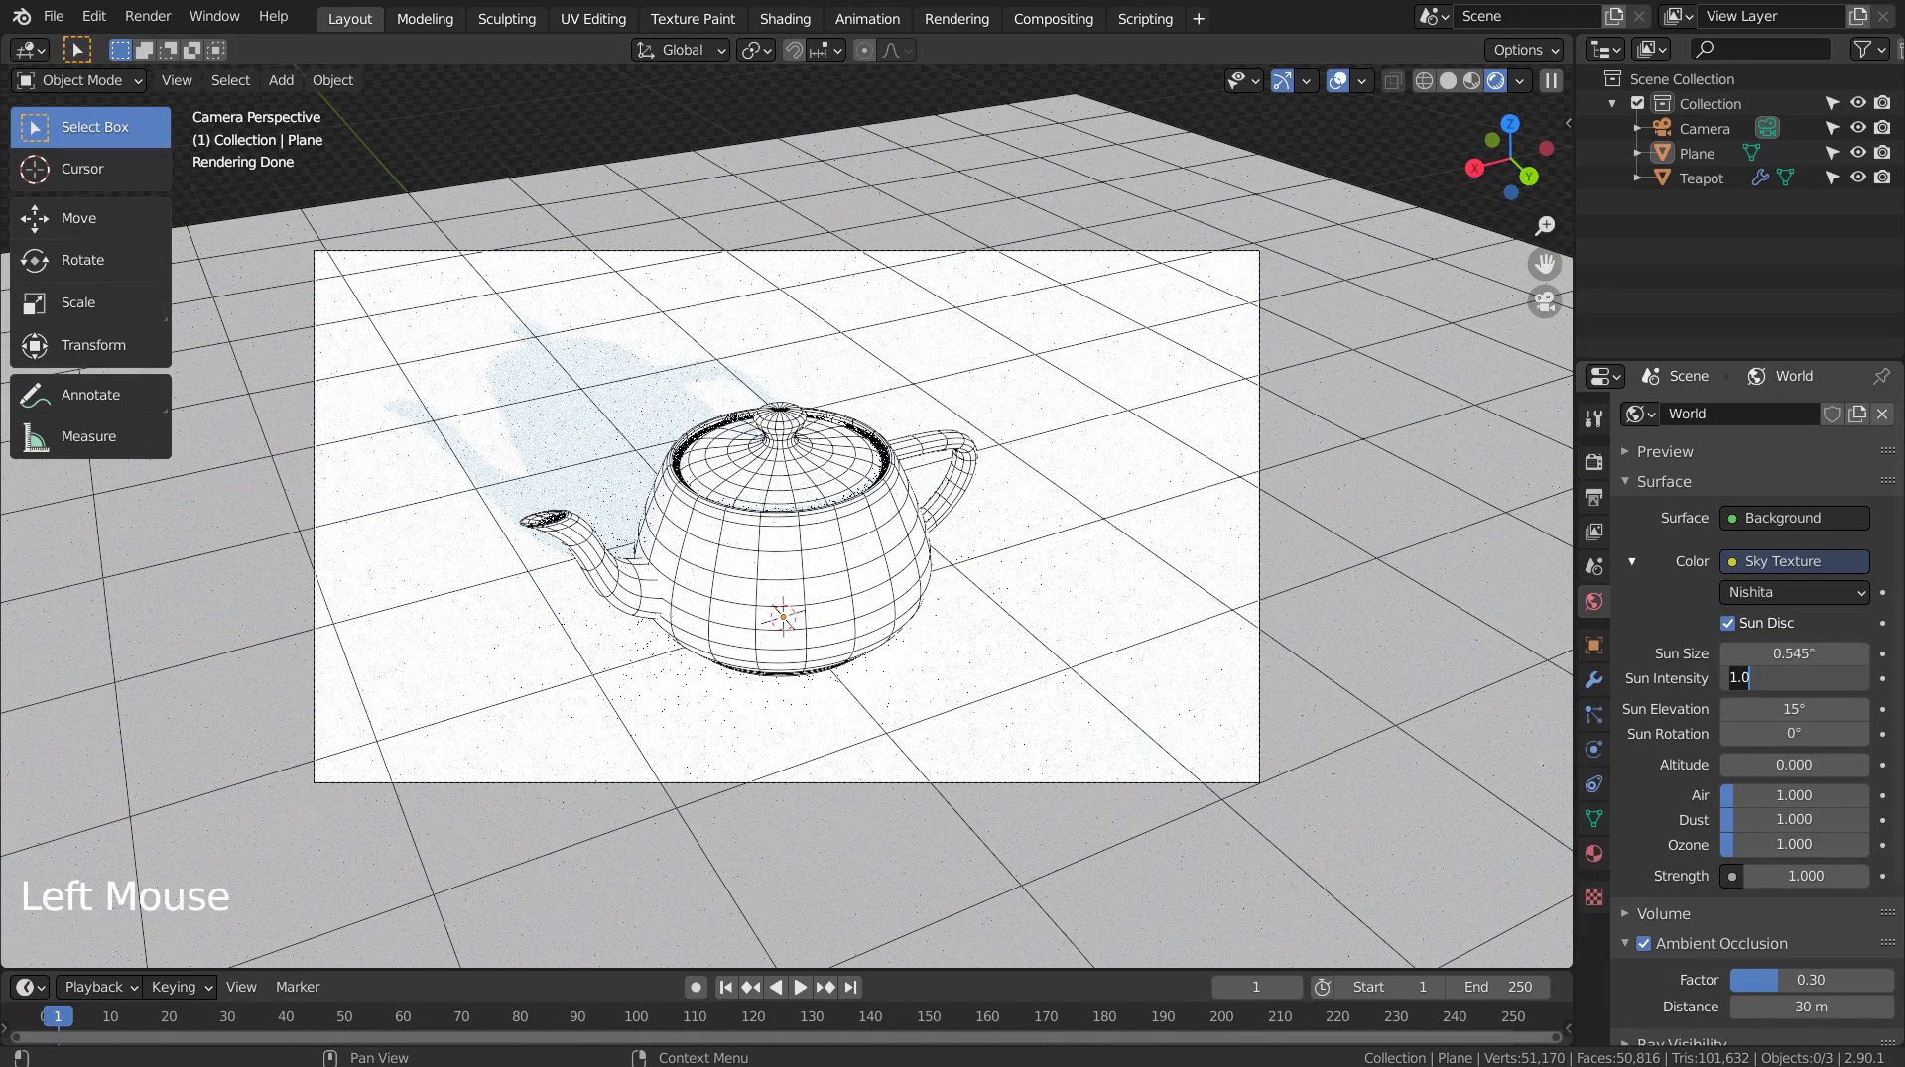
text(.3)
key(Return)
click(1798, 876)
text(.1)
key(Return)
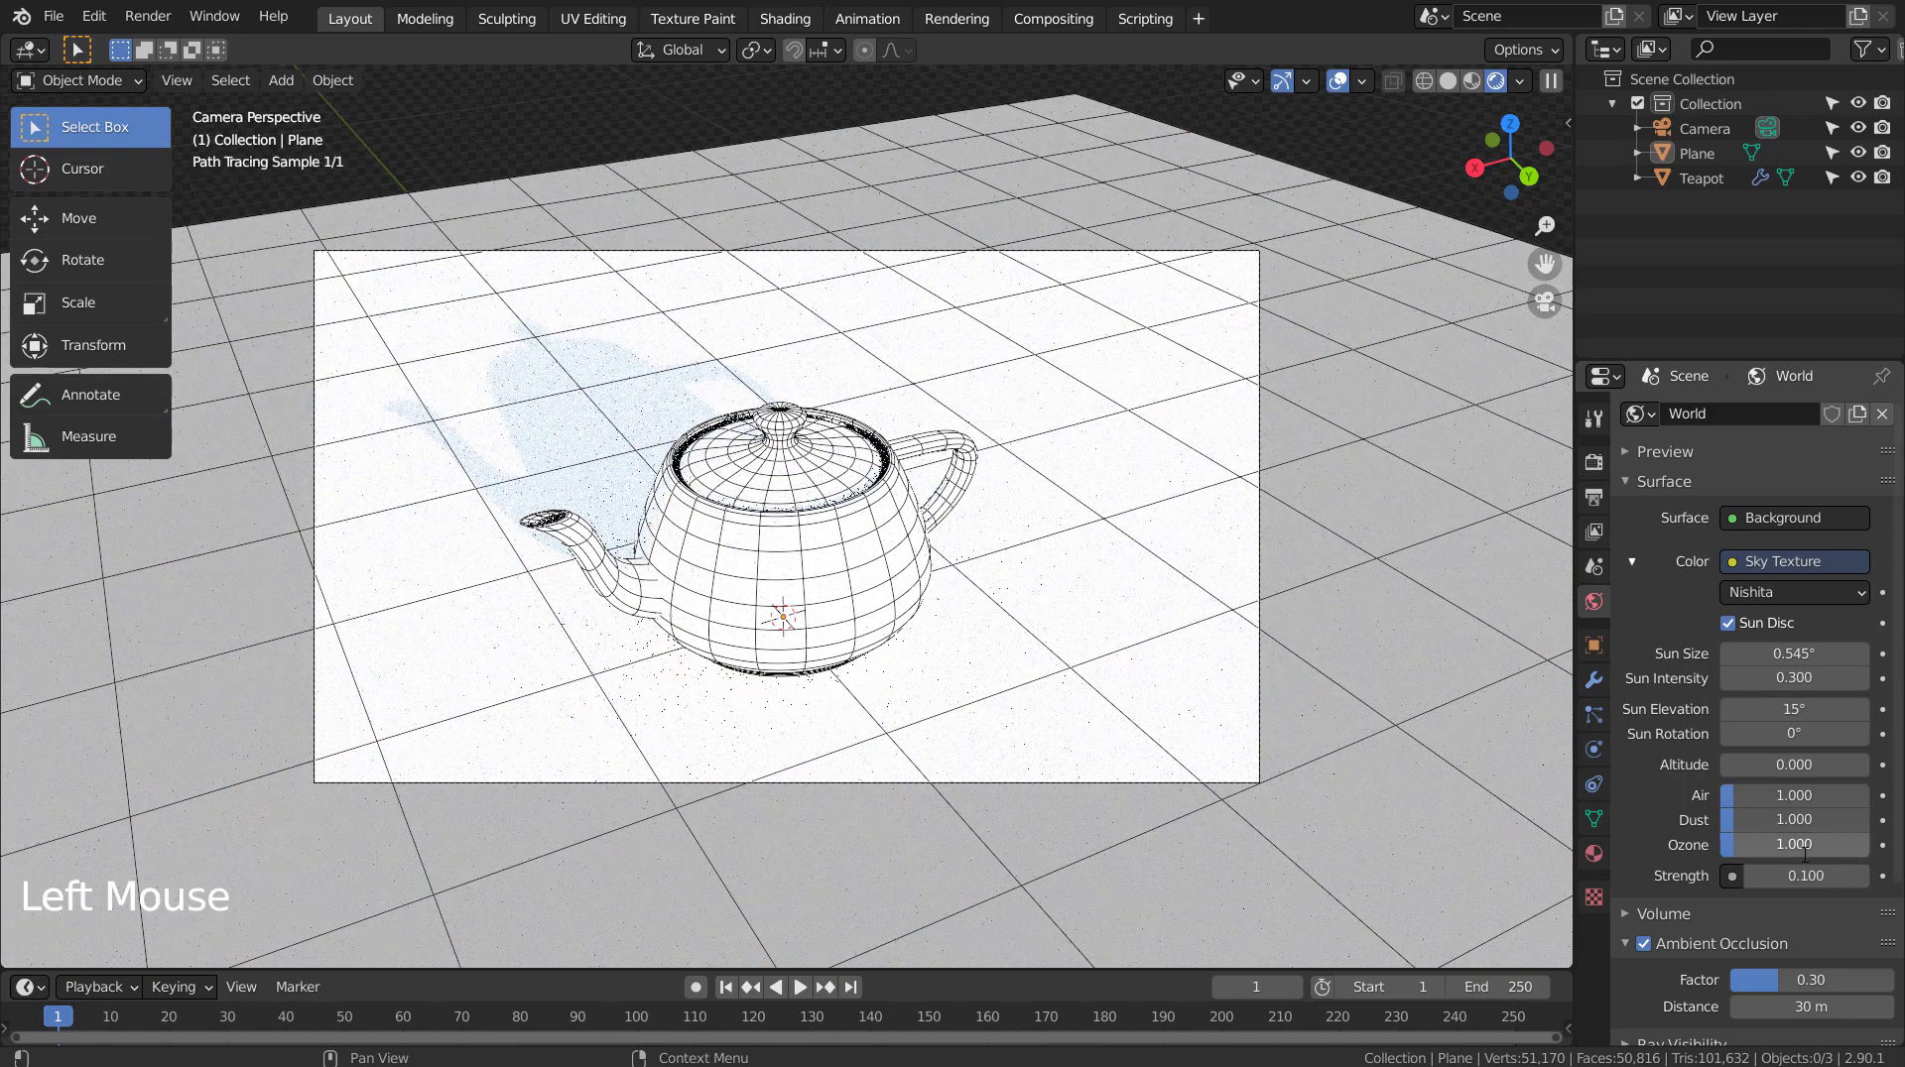
Set the Sun Rotation to 75° and the Sun Elevation to 35°.
click(1794, 734)
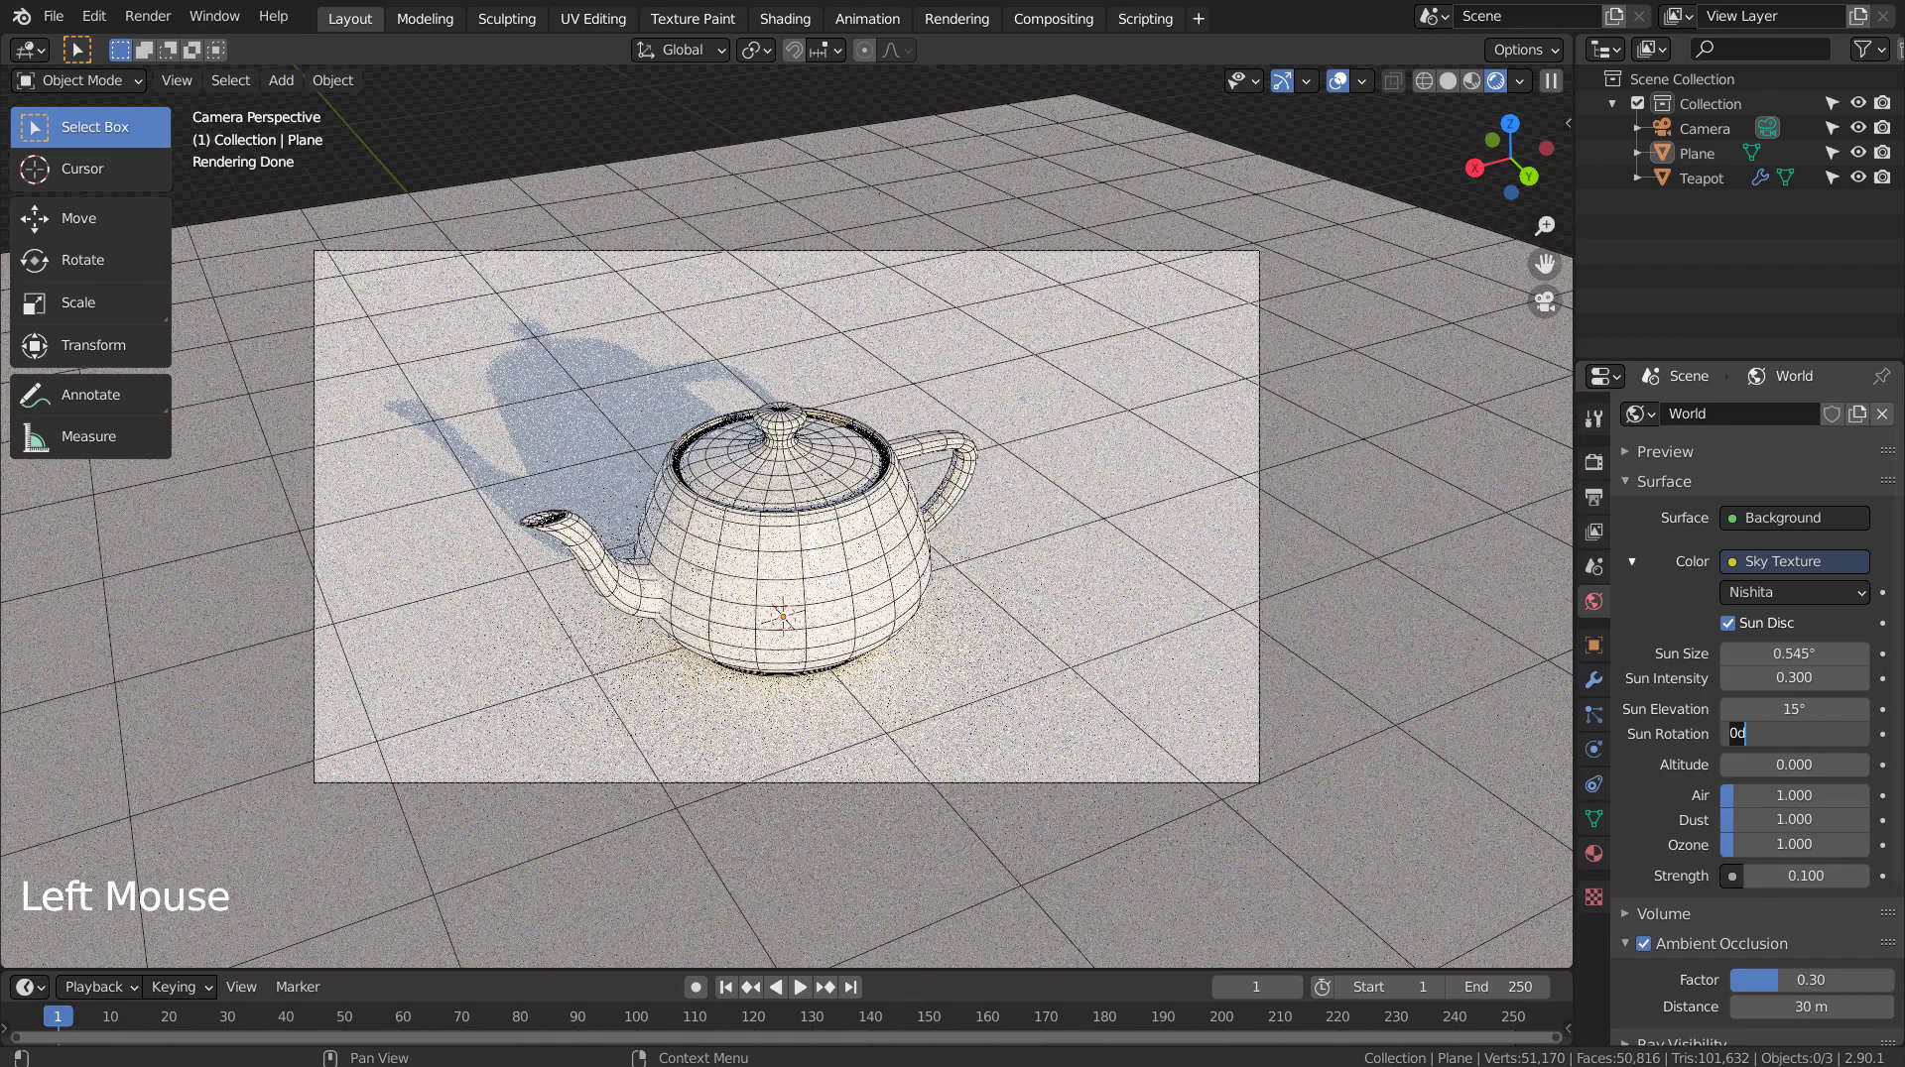
key(BackSpace)
key(BackSpace)
text(75)
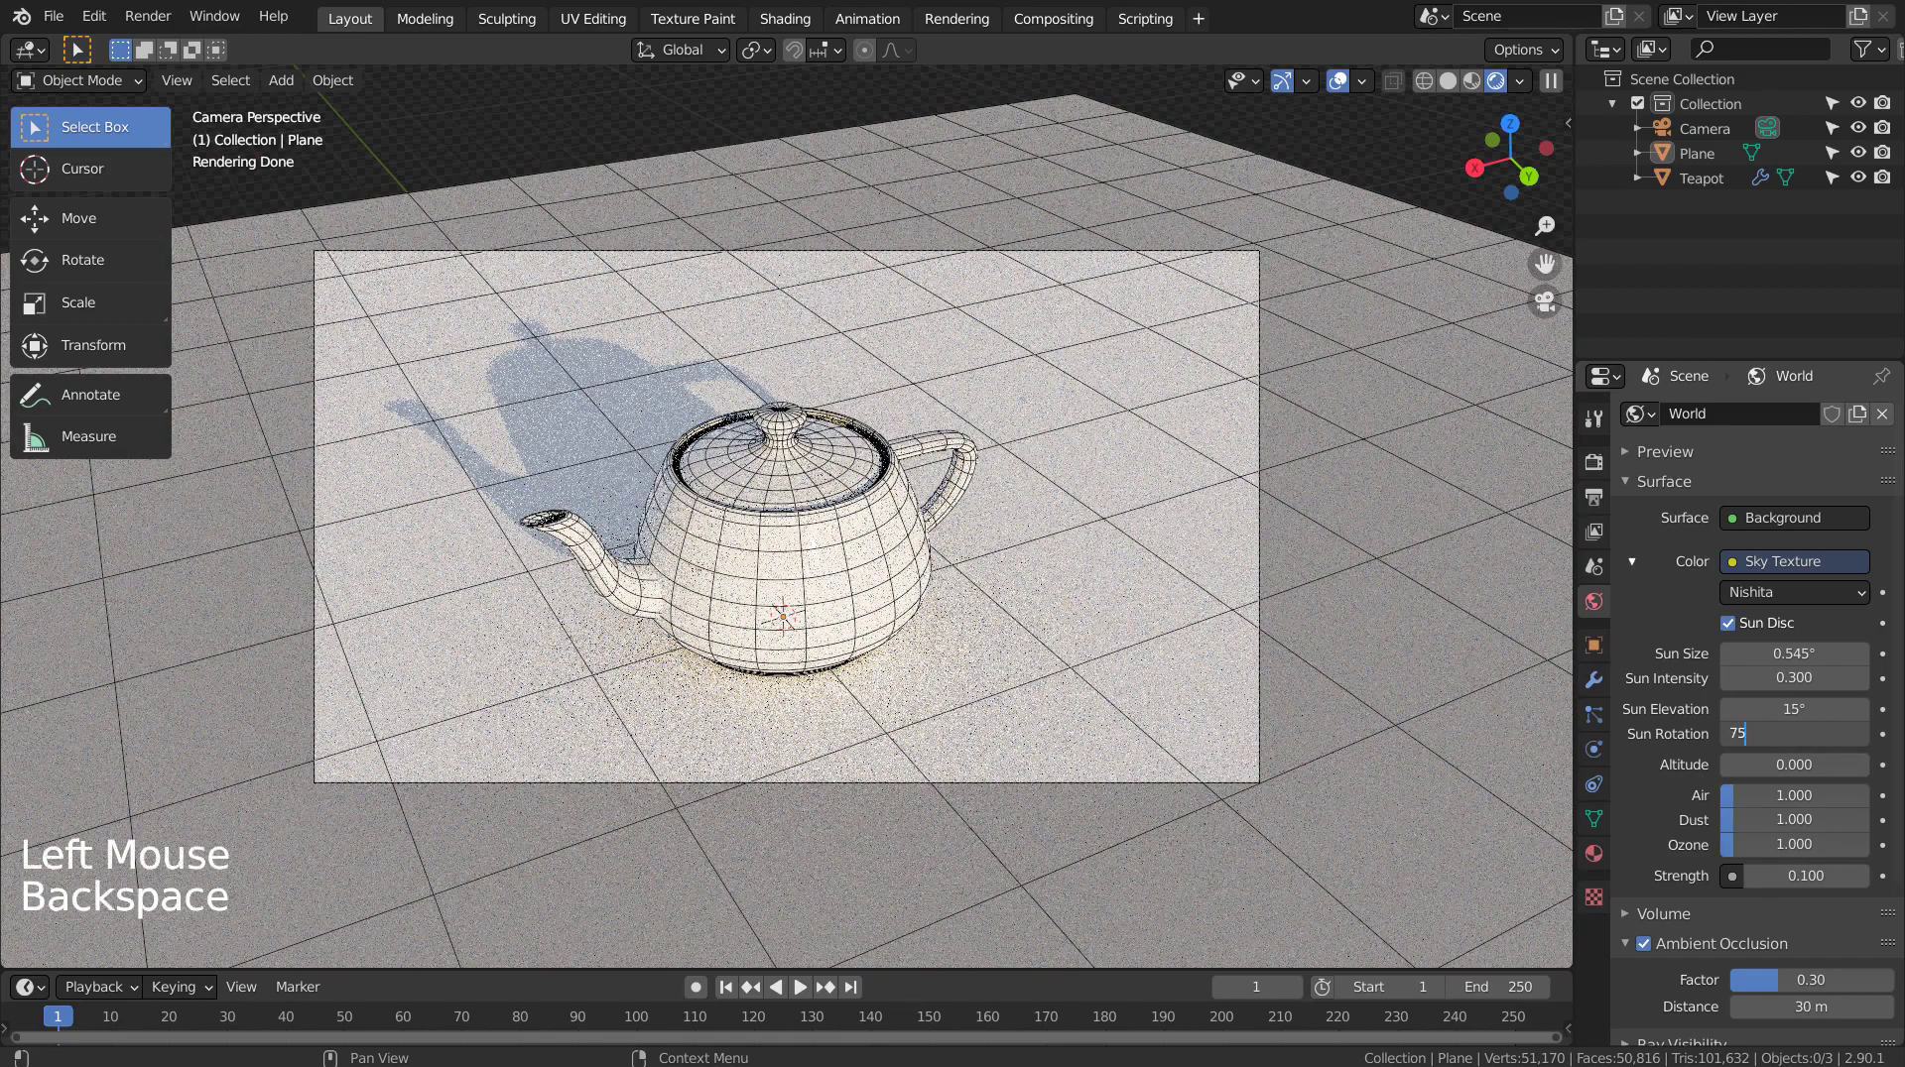
key(Return)
drag(1794, 710, 1835, 709)
double_click(1814, 714)
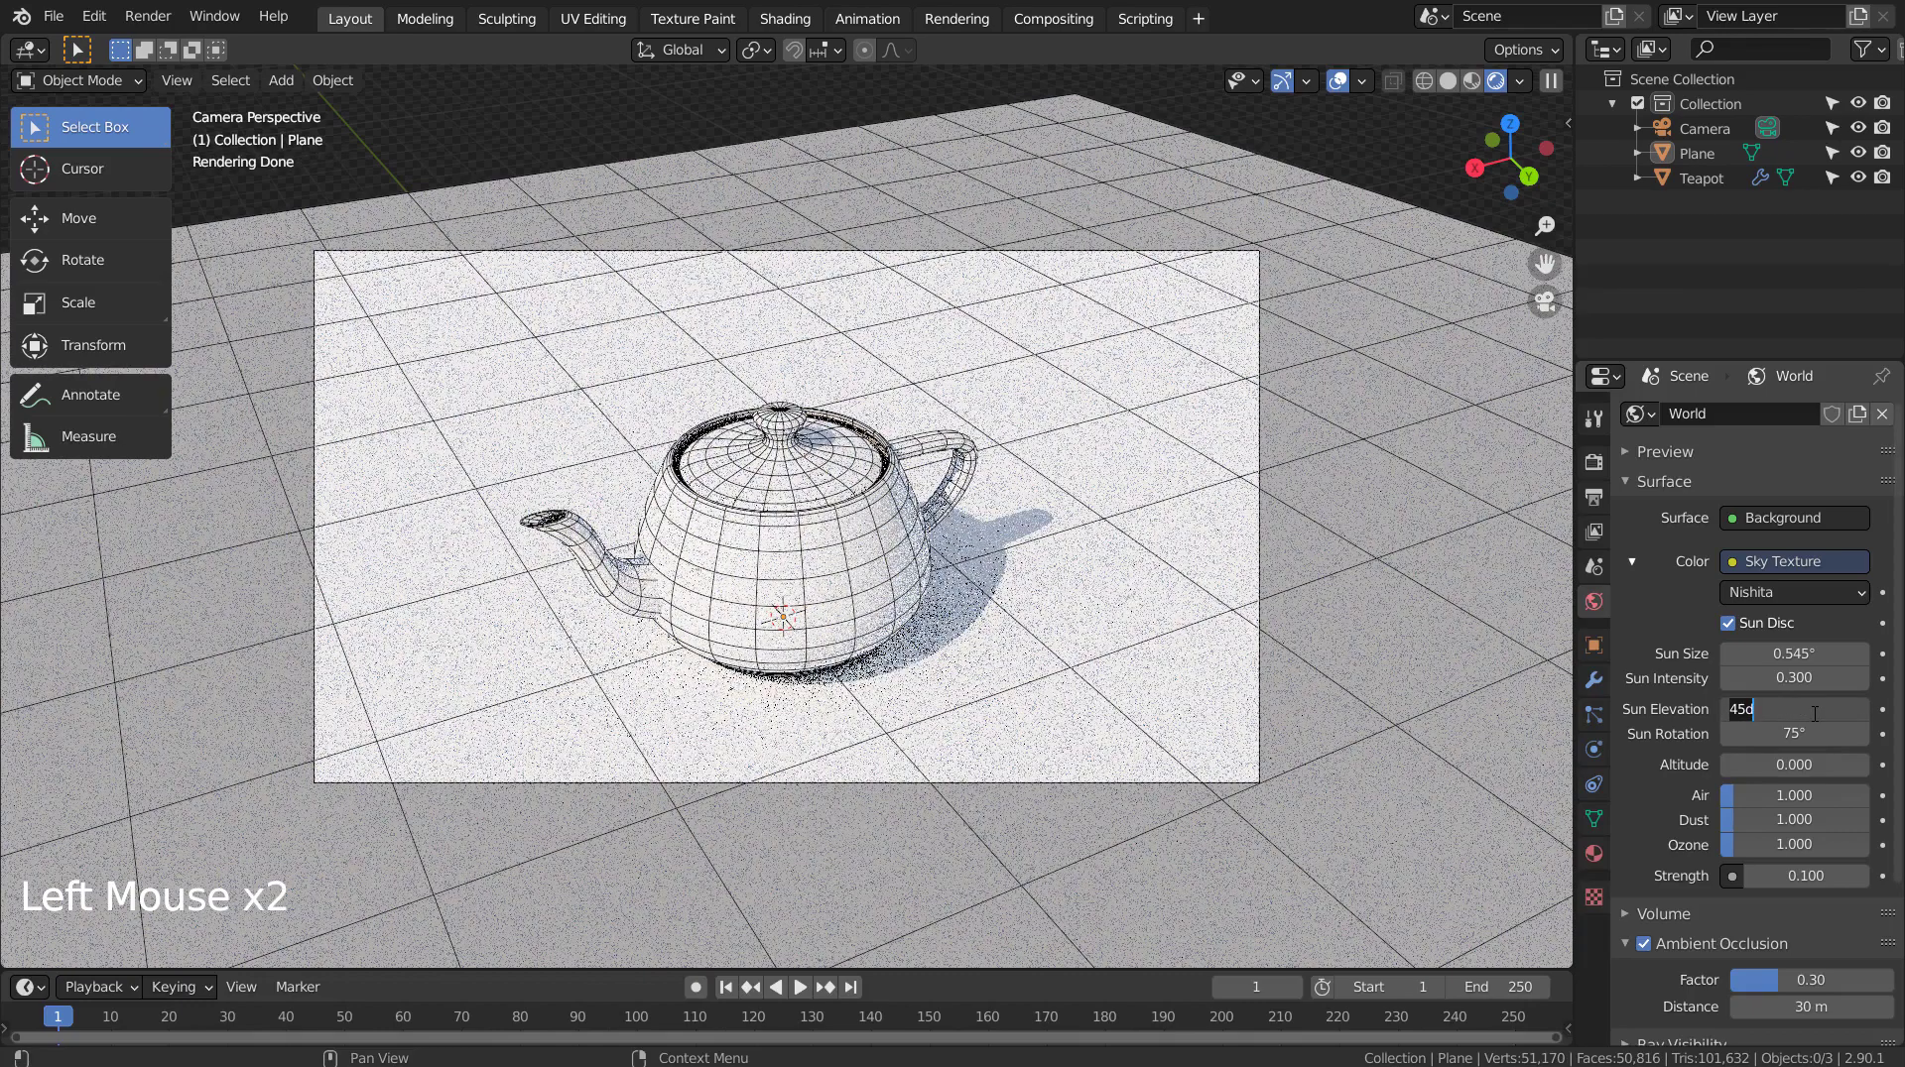
text(35)
key(Return)
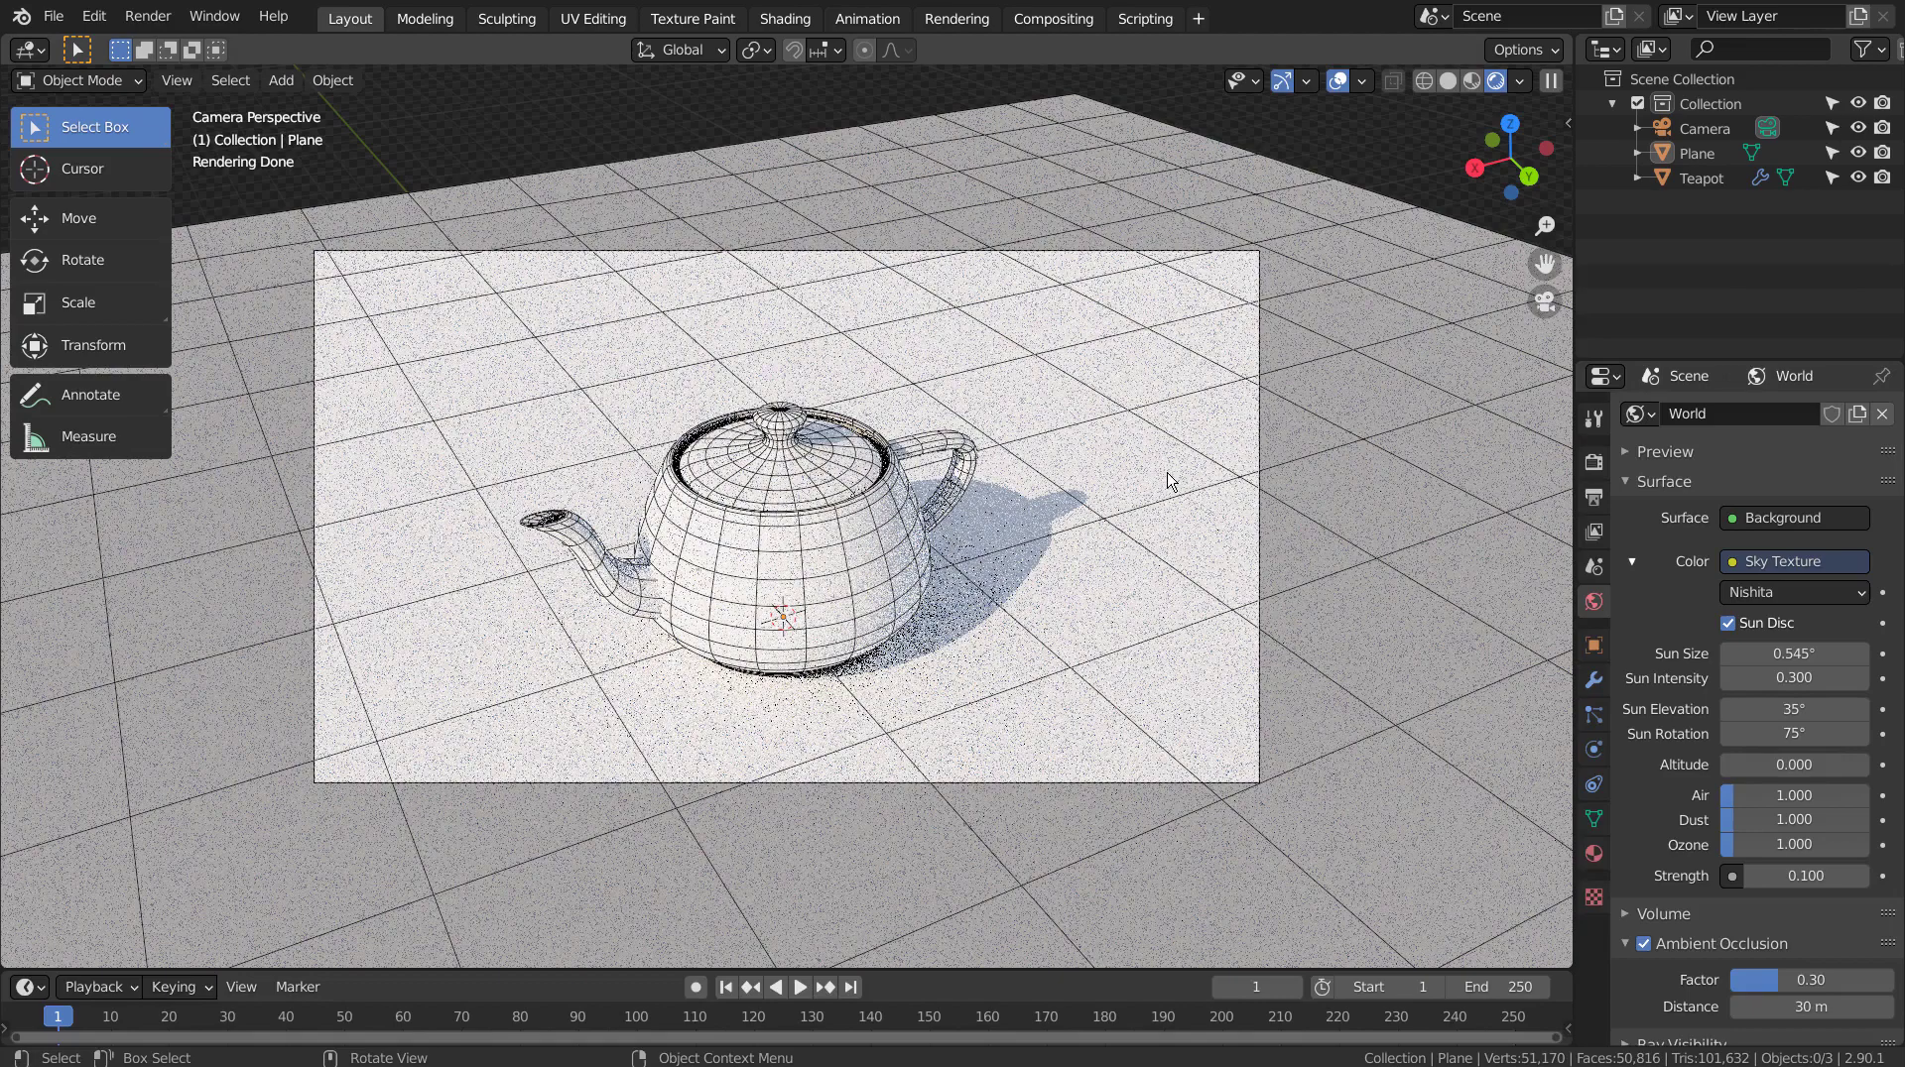
Switch to Material Preview shading and run a test render of the sky lighting.
click(1466, 87)
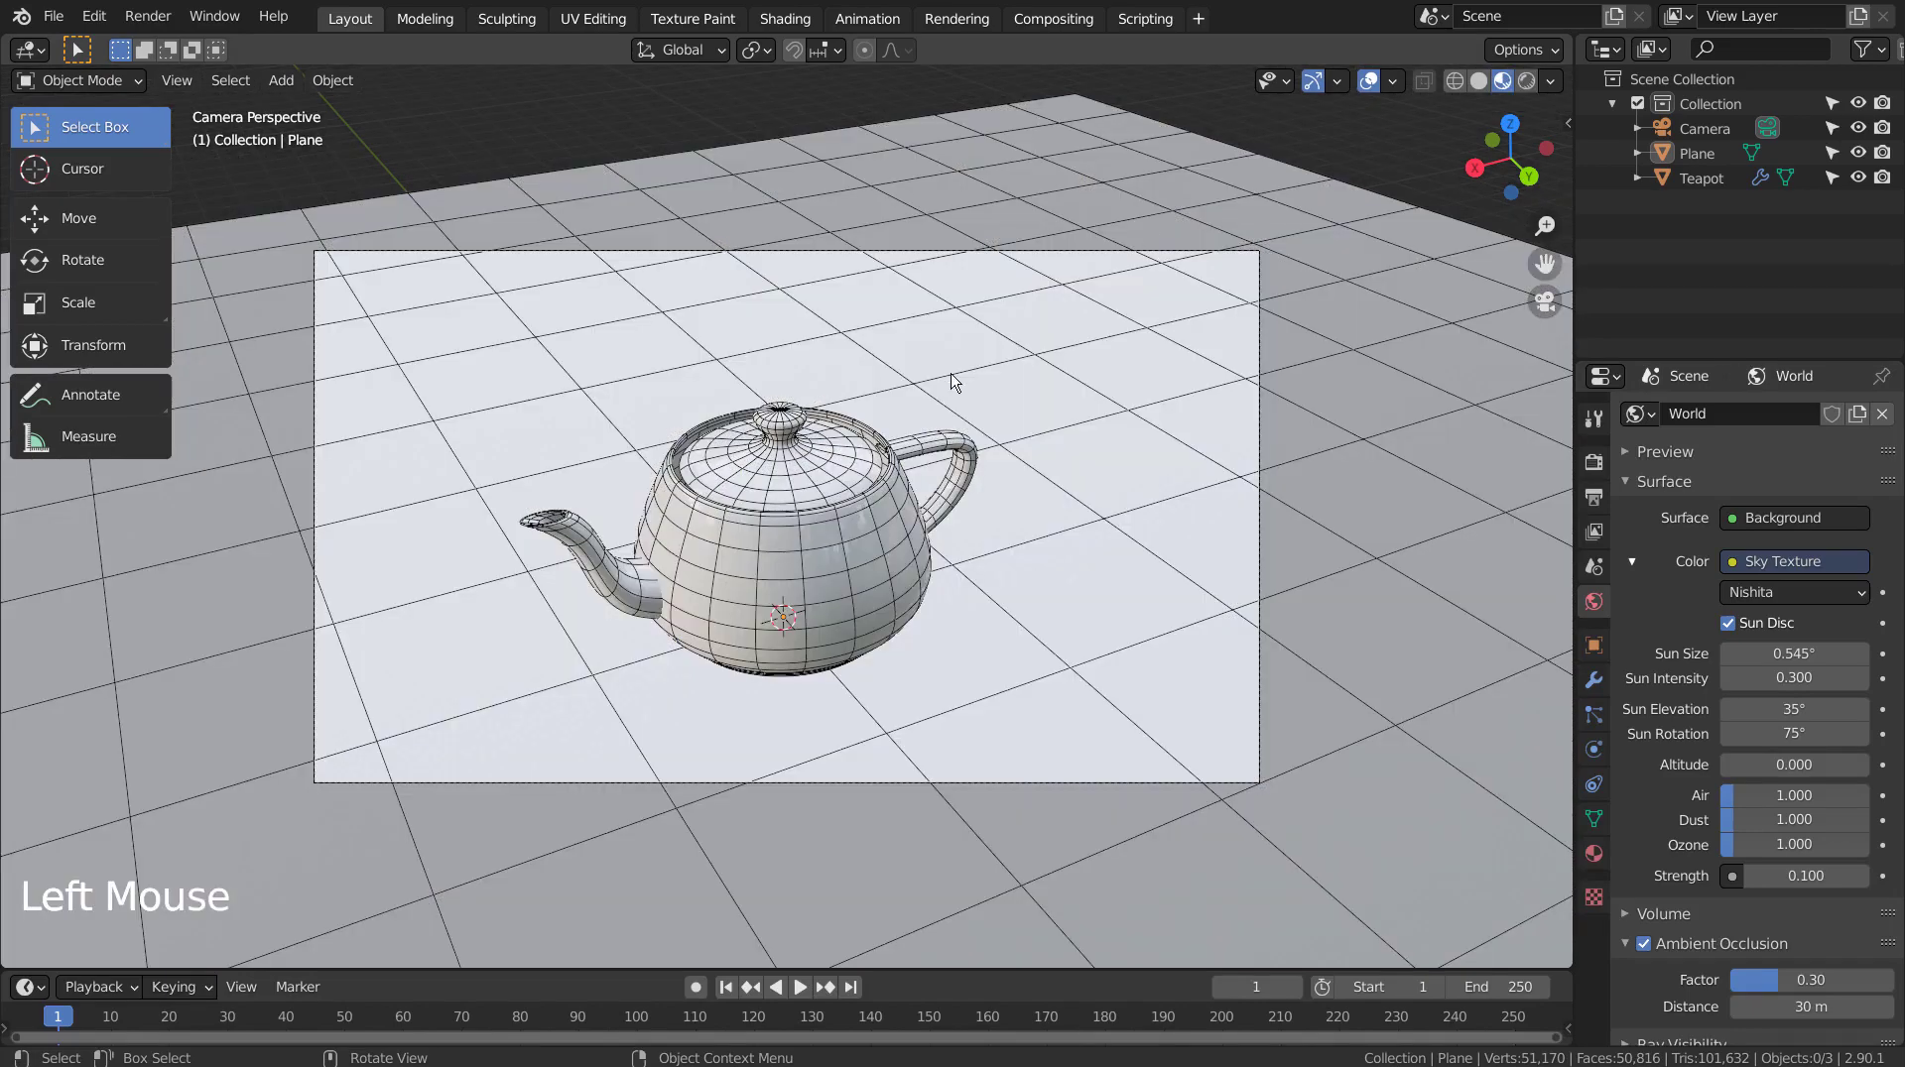
key(F12)
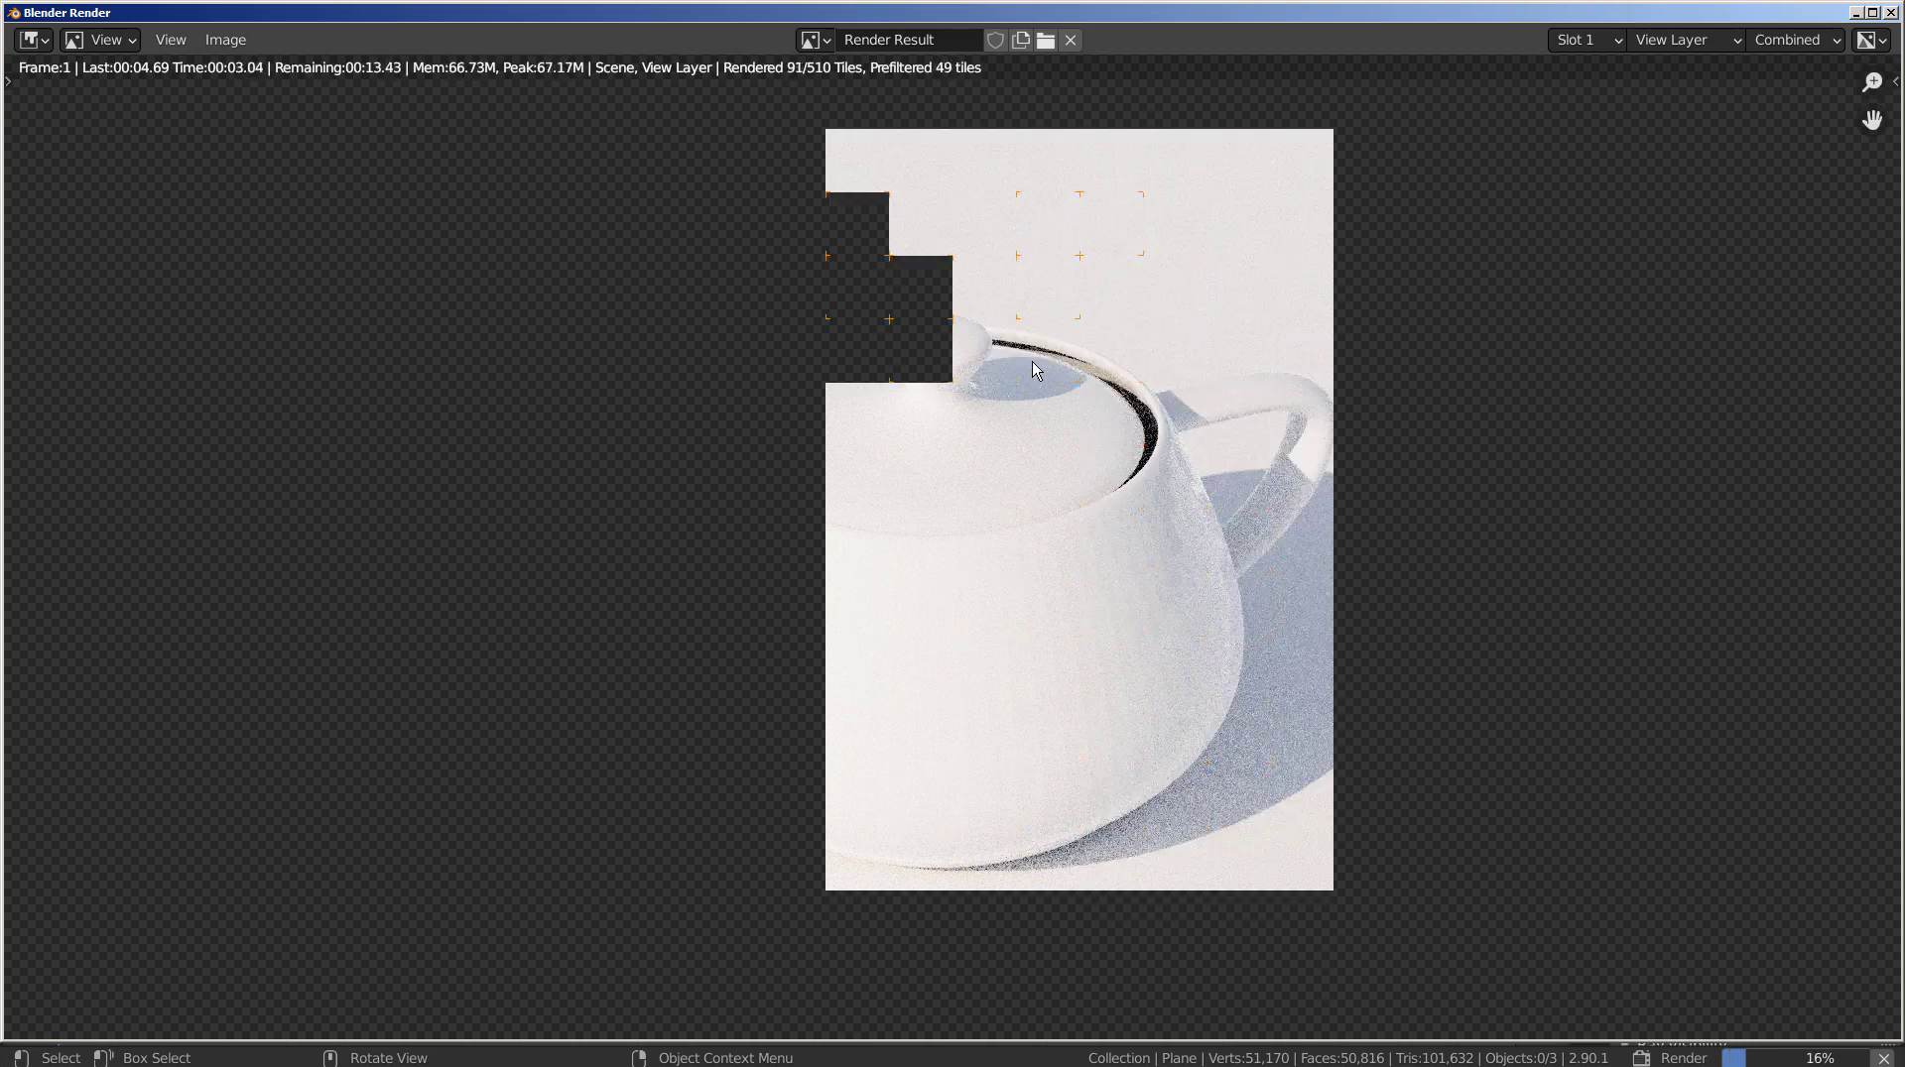
click(1889, 13)
Shade the teapot smooth and render again to check the smooth shading.
click(787, 563)
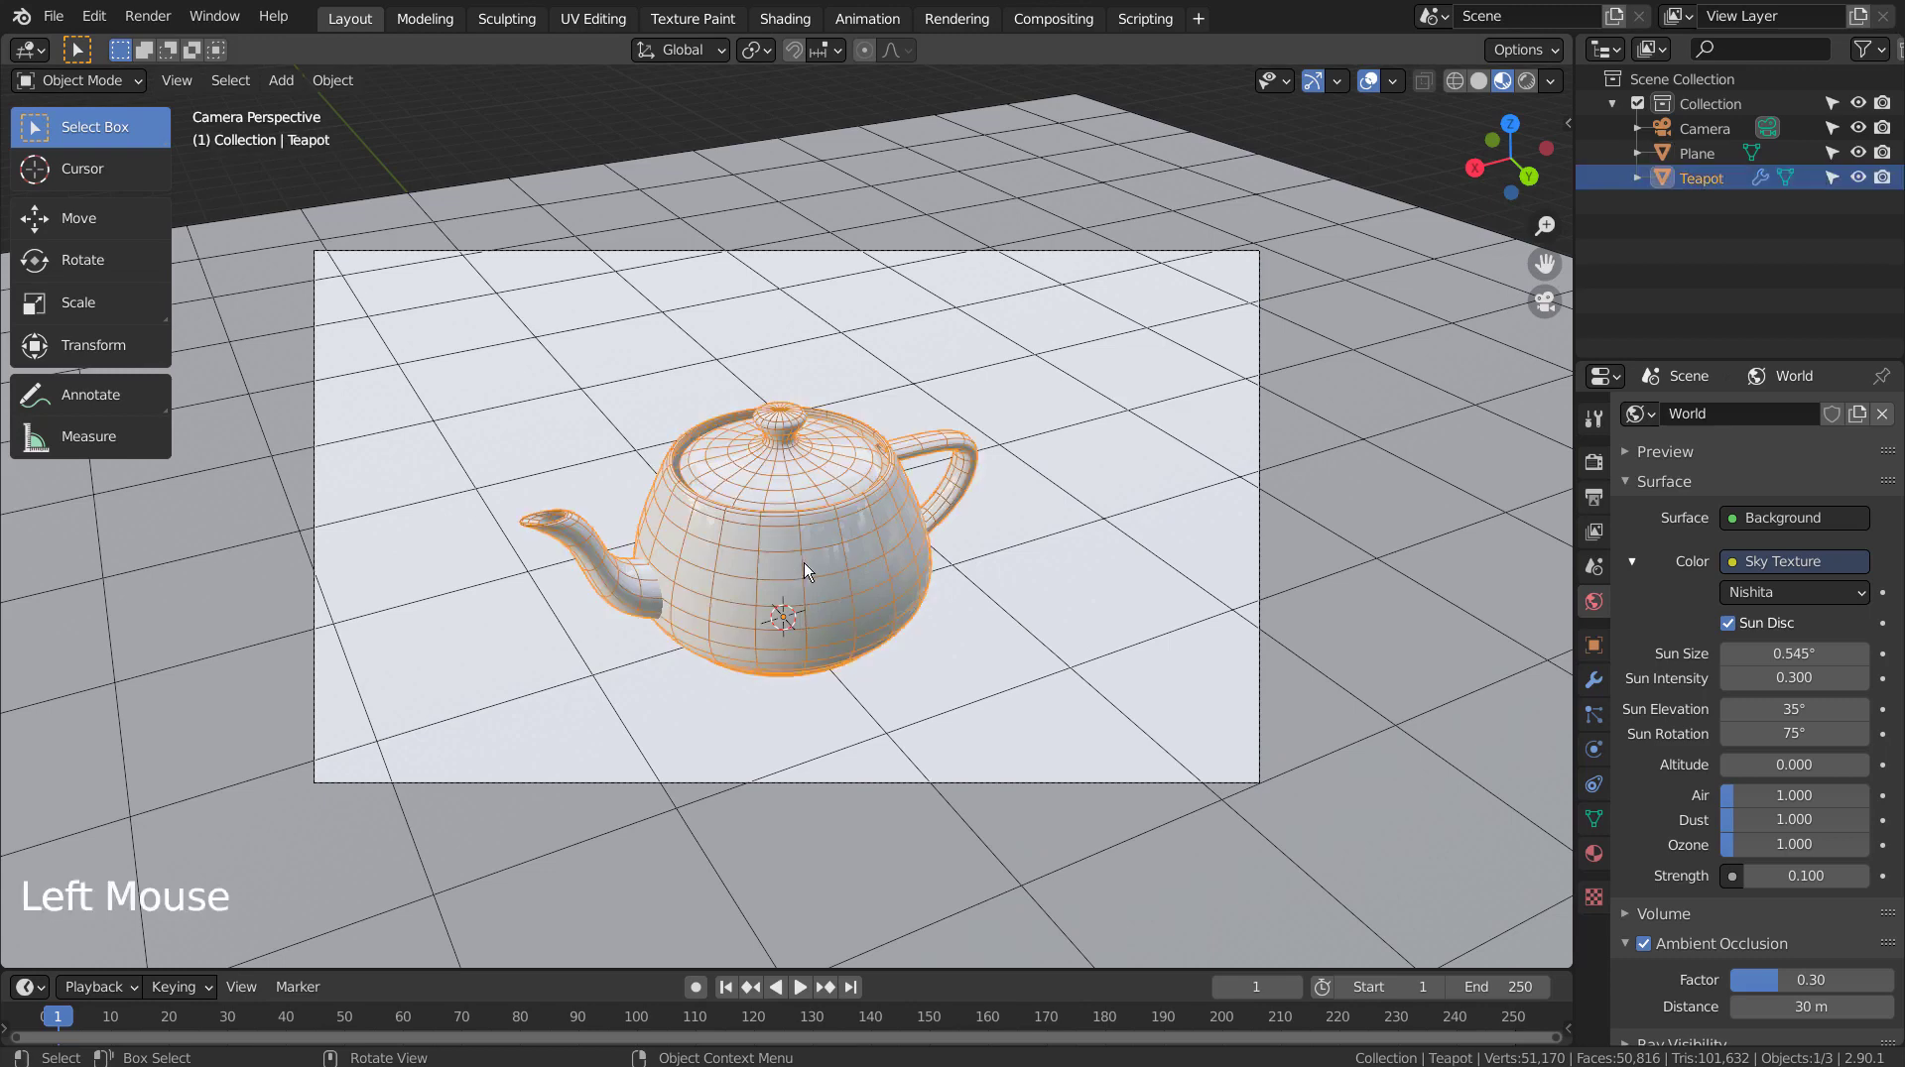
right_click(835, 560)
click(835, 559)
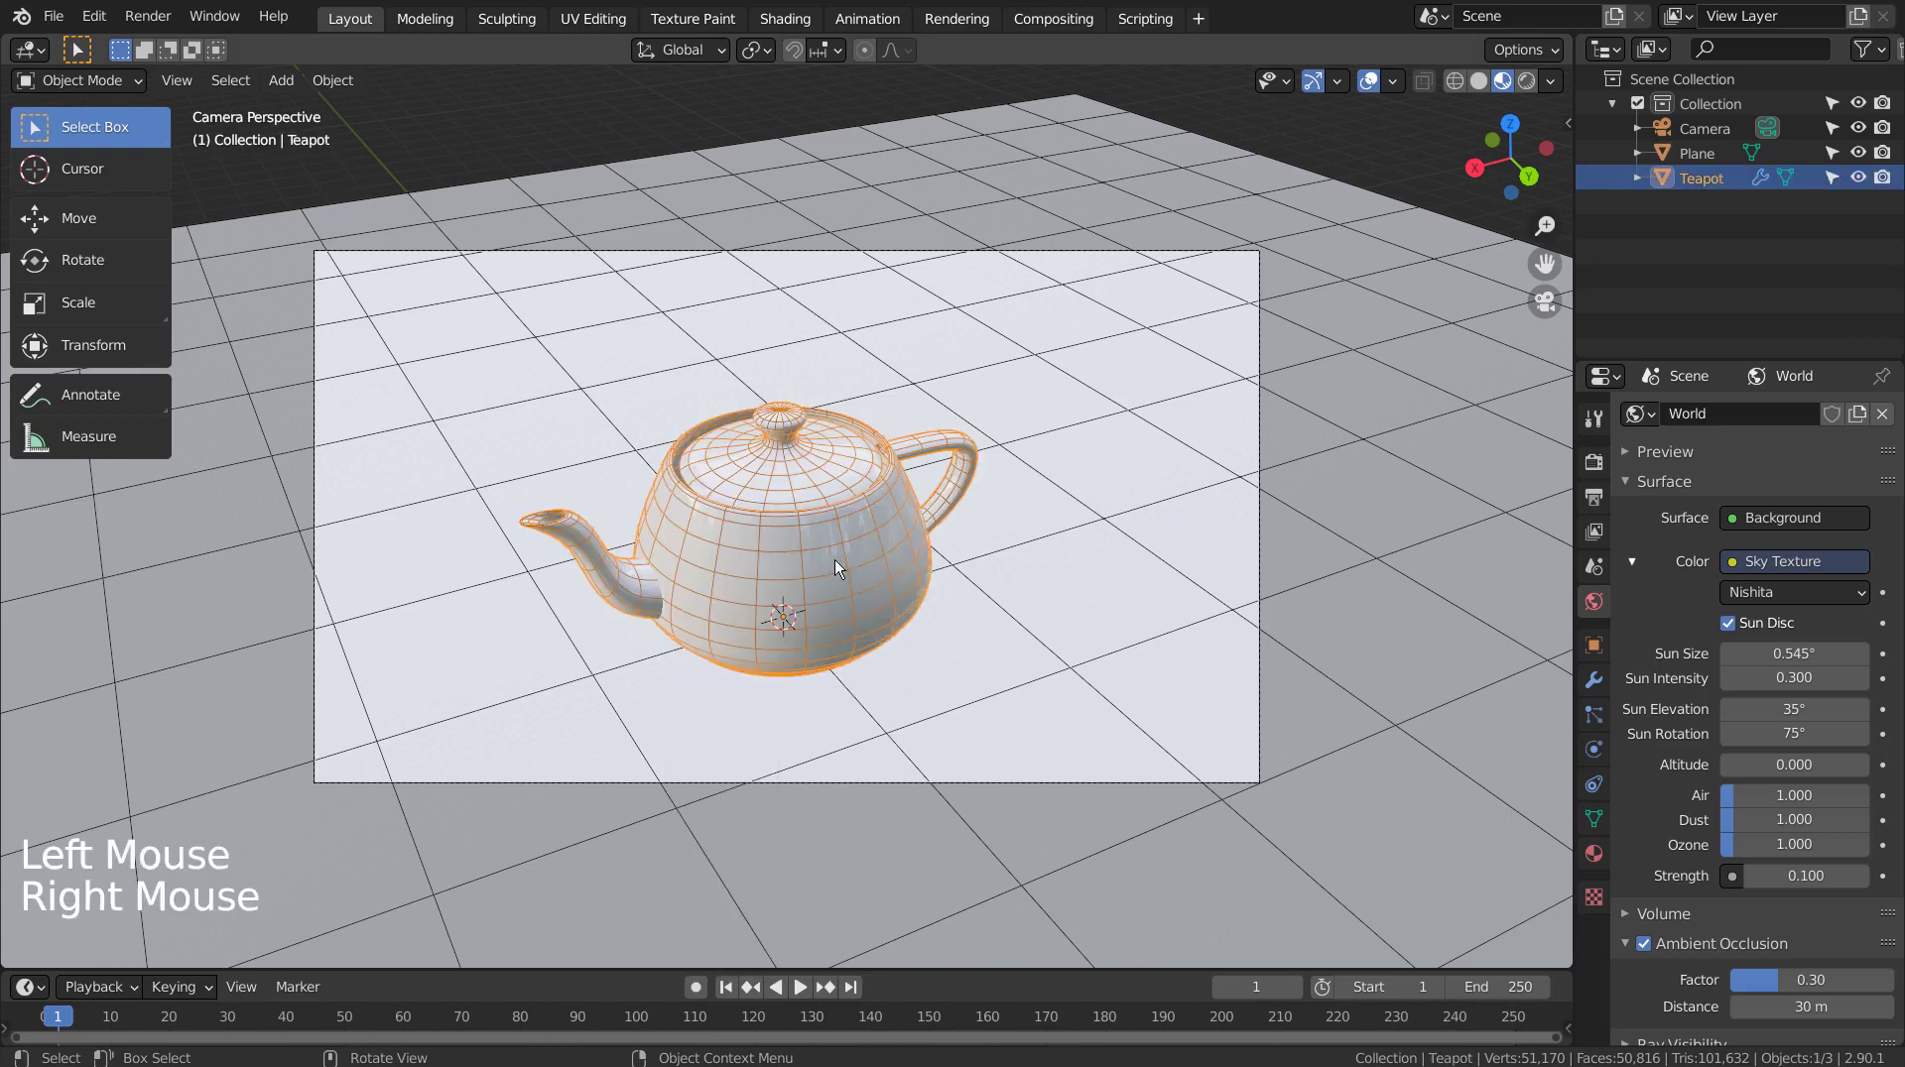
key(F12)
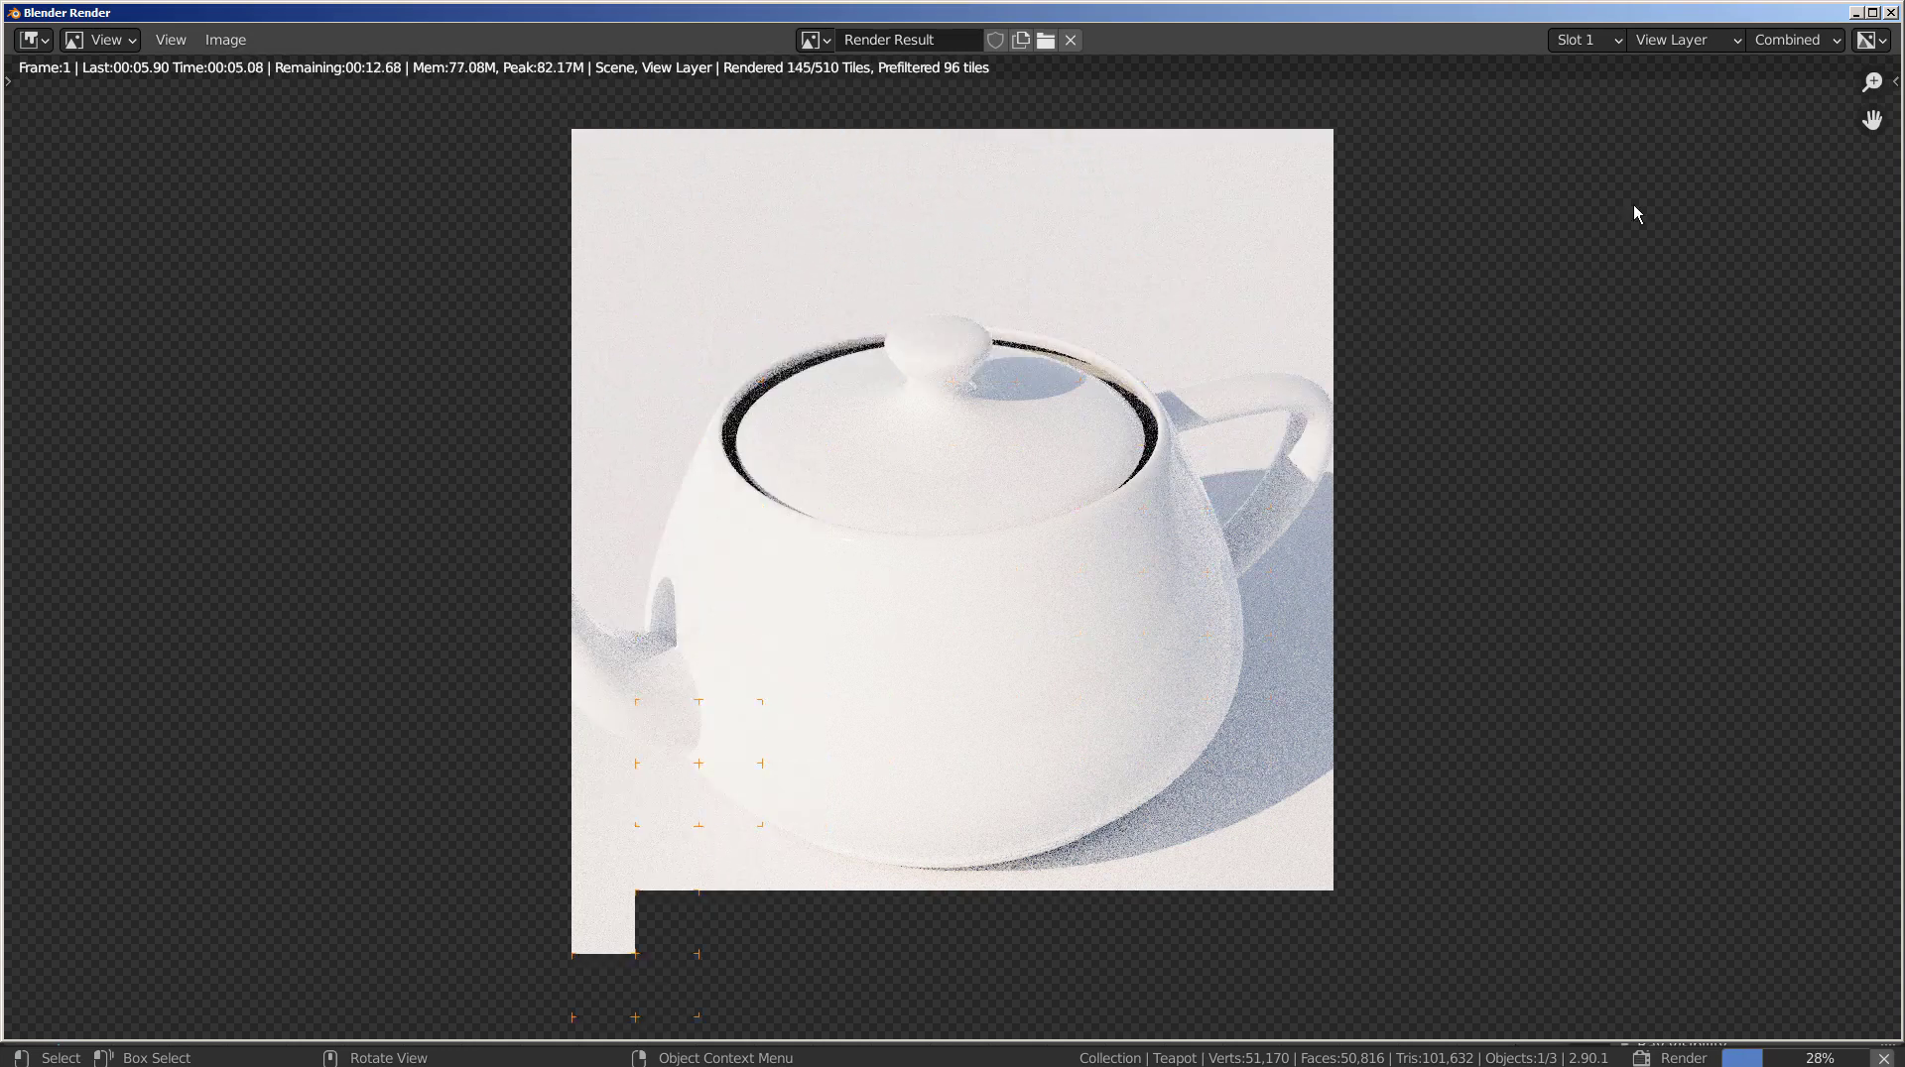
click(1890, 10)
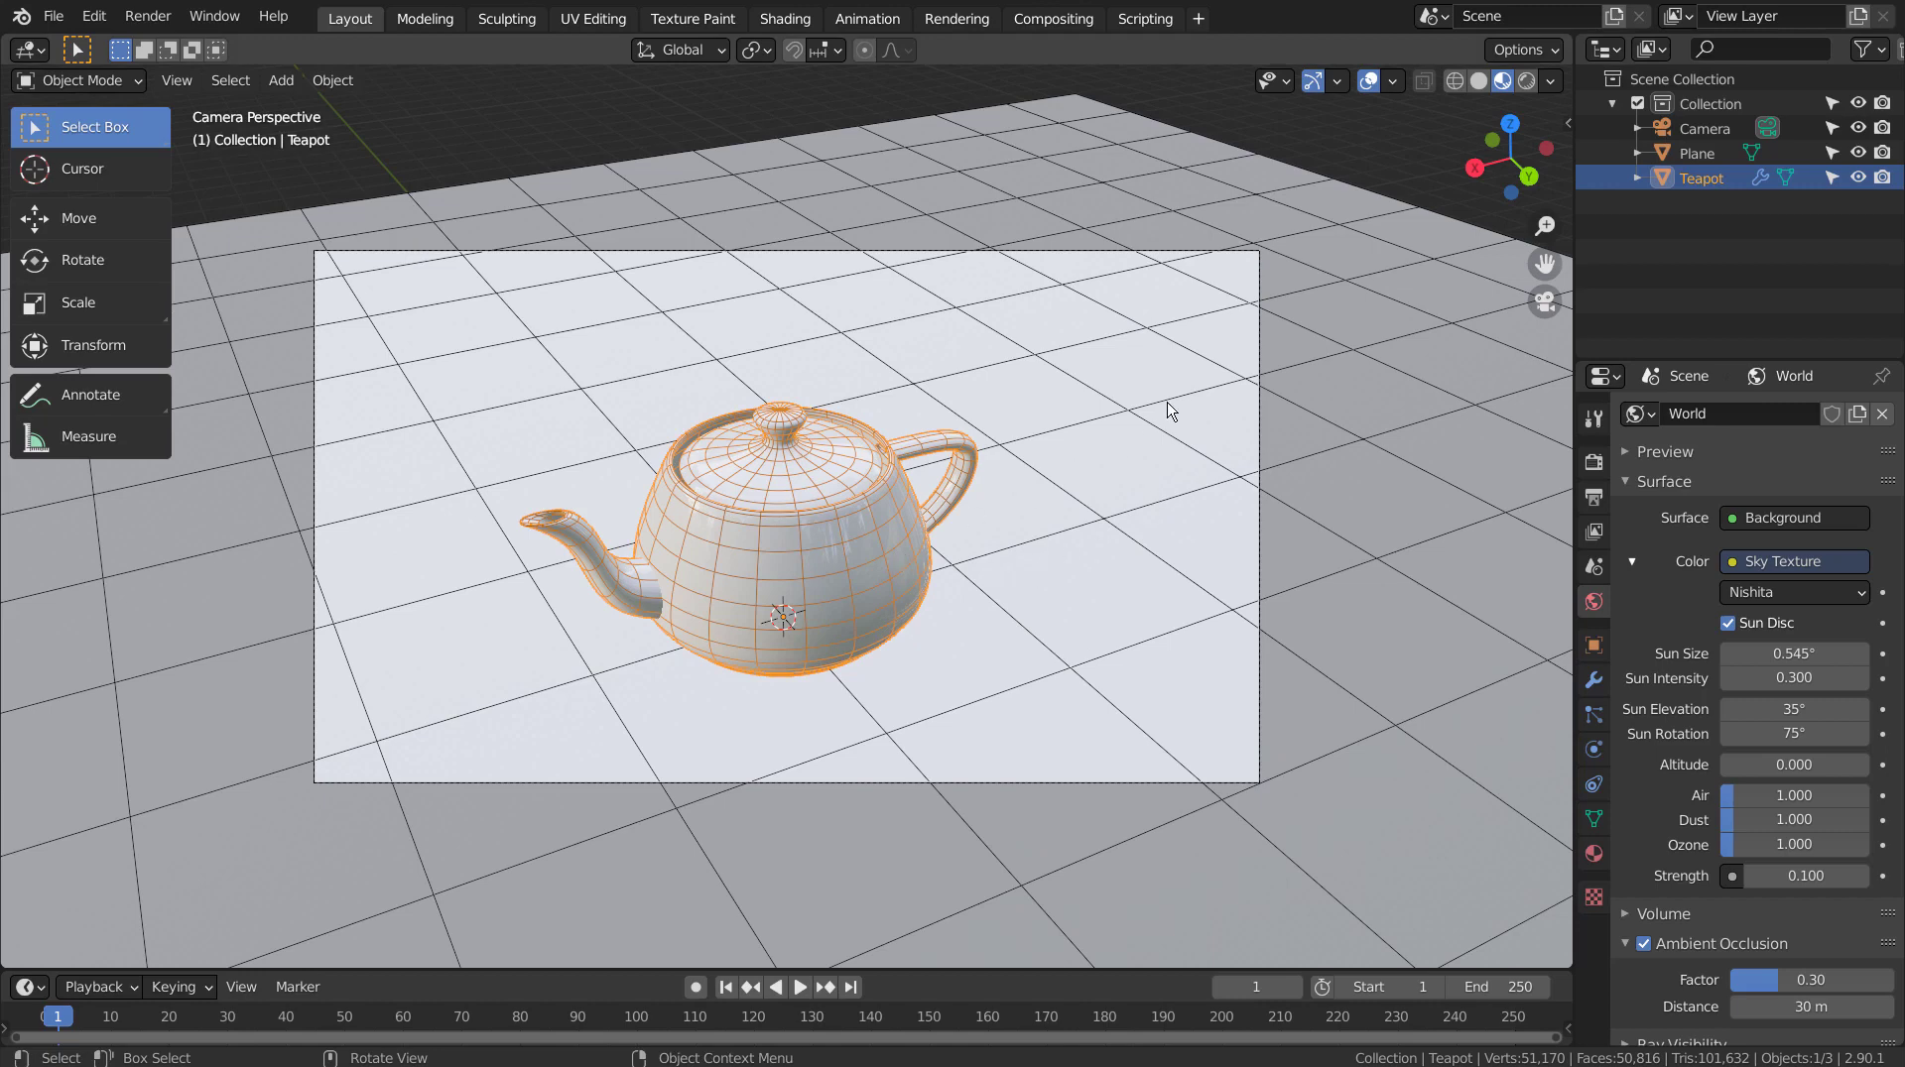
Deselect the teapot and tick the Freestyle checkbox in the Render properties.
click(1395, 169)
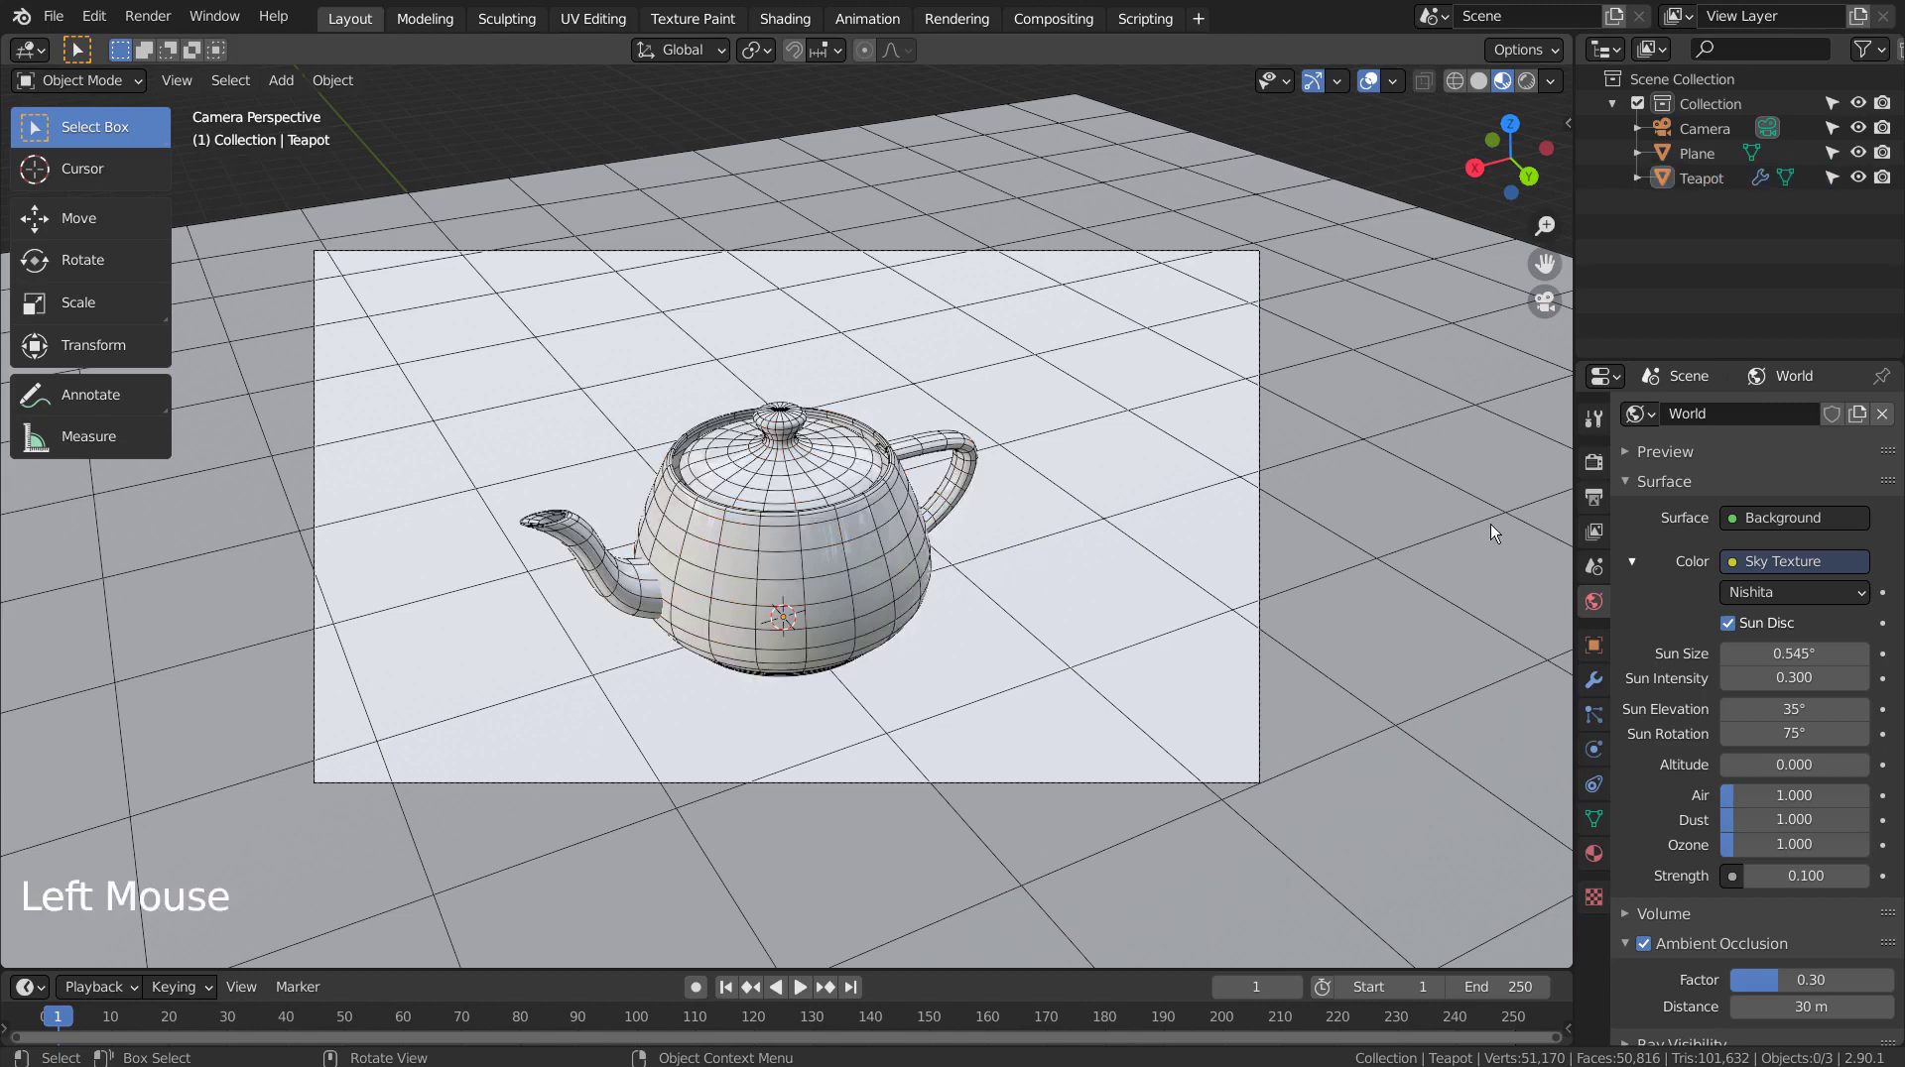
click(1593, 463)
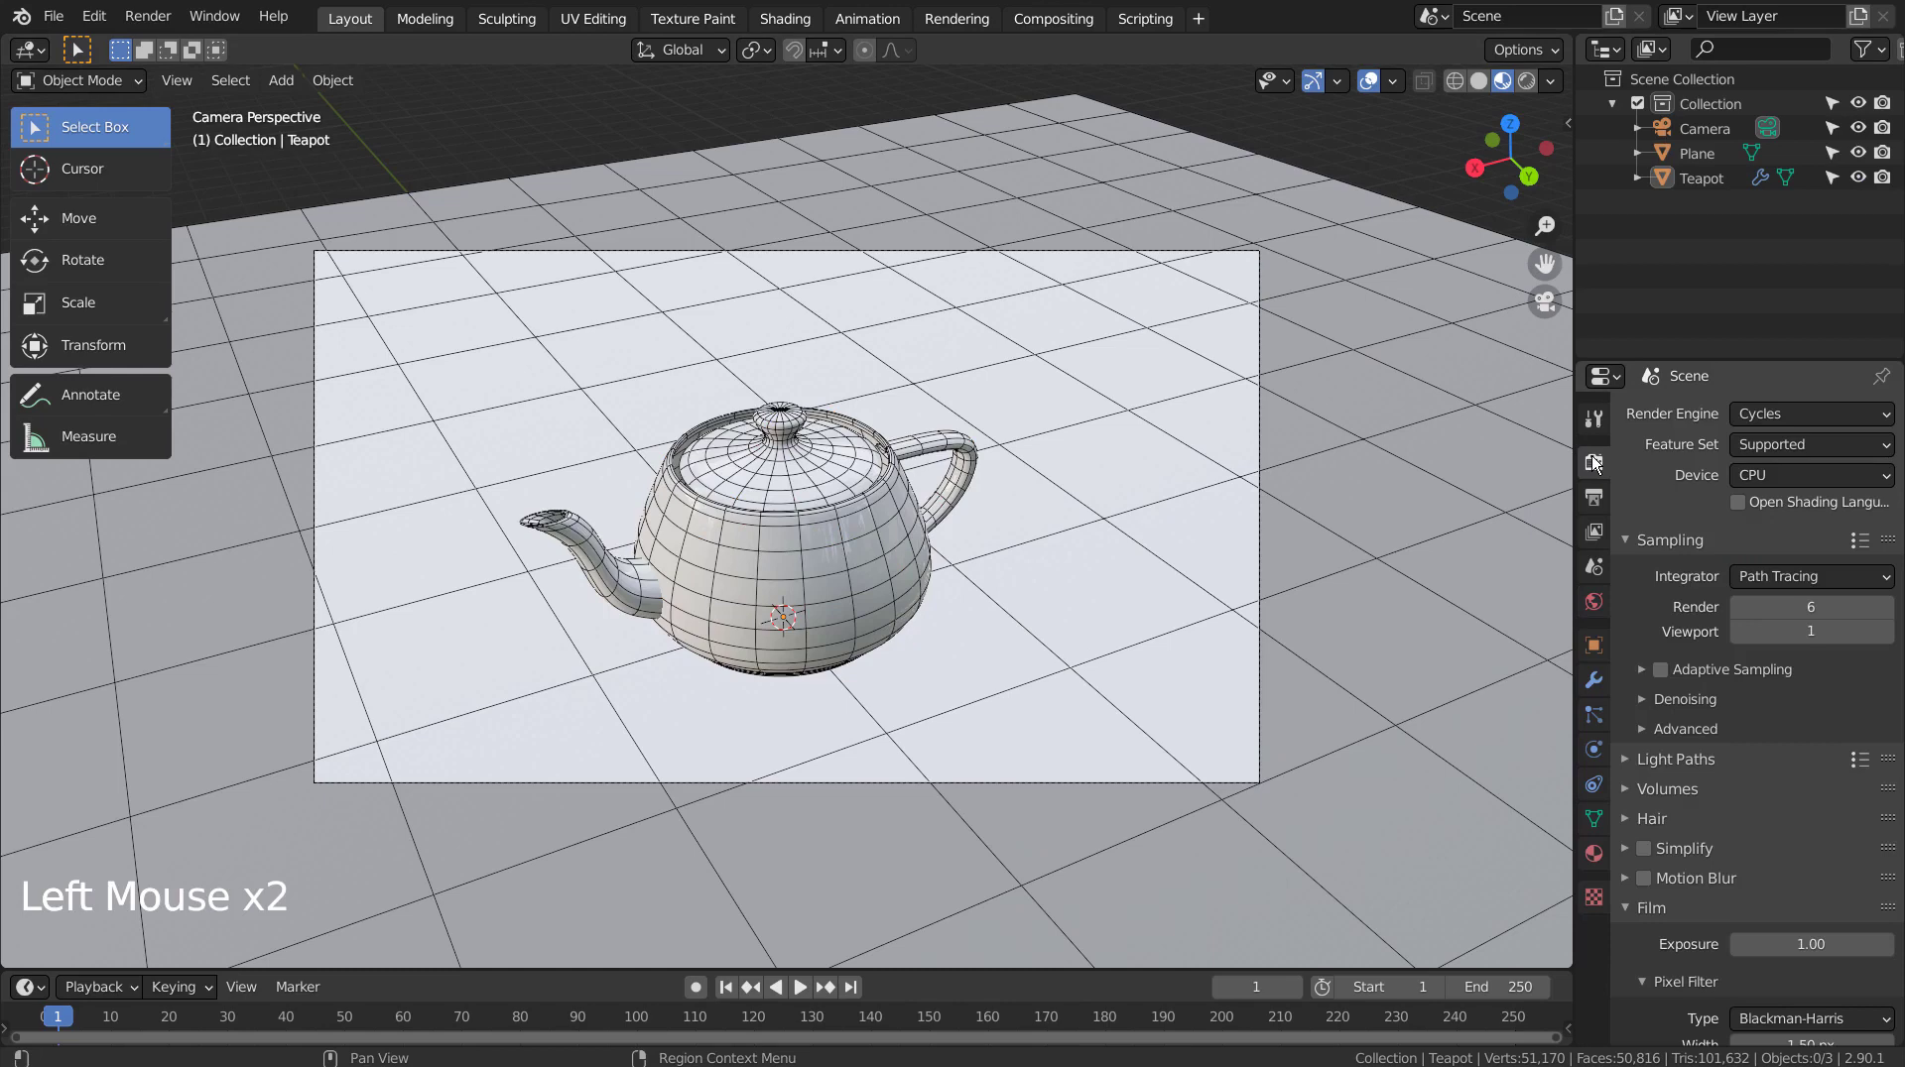
scroll(1657, 575, down, 16)
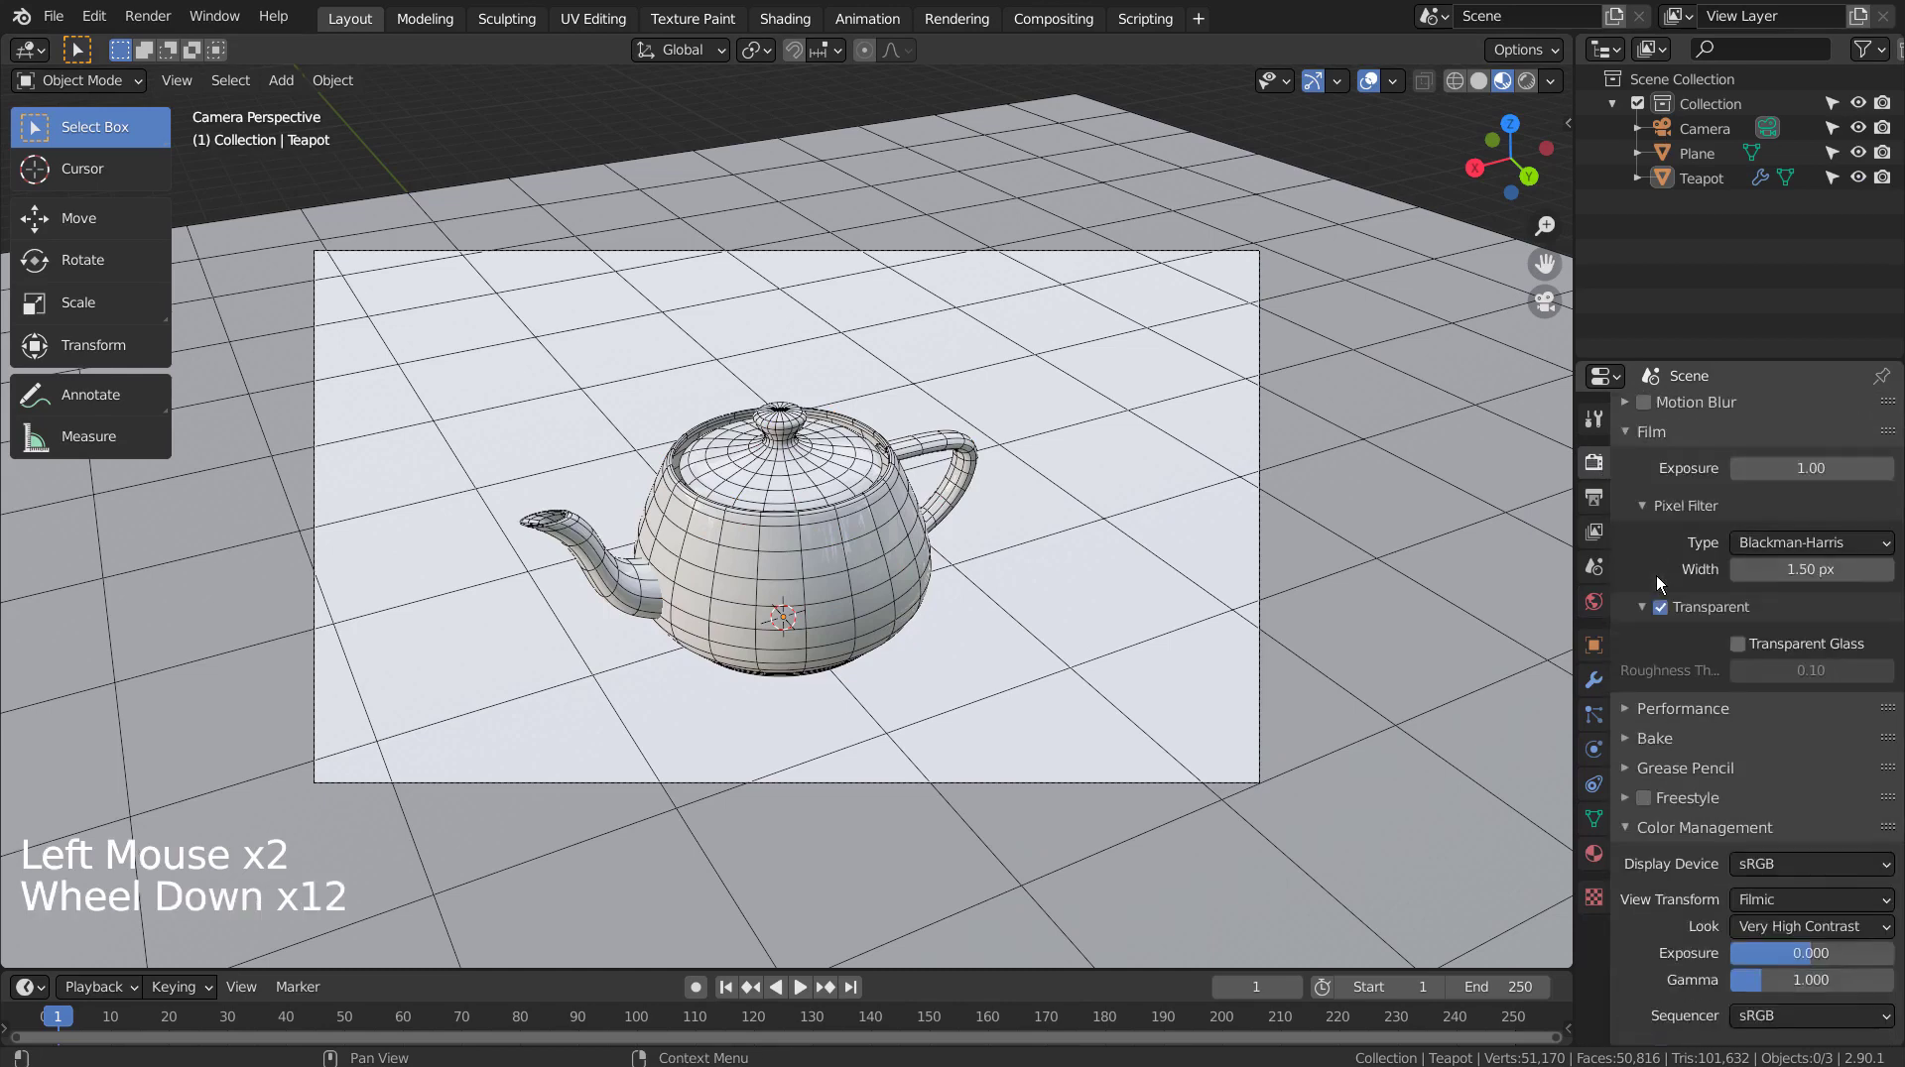
scroll(1657, 576, up, 12)
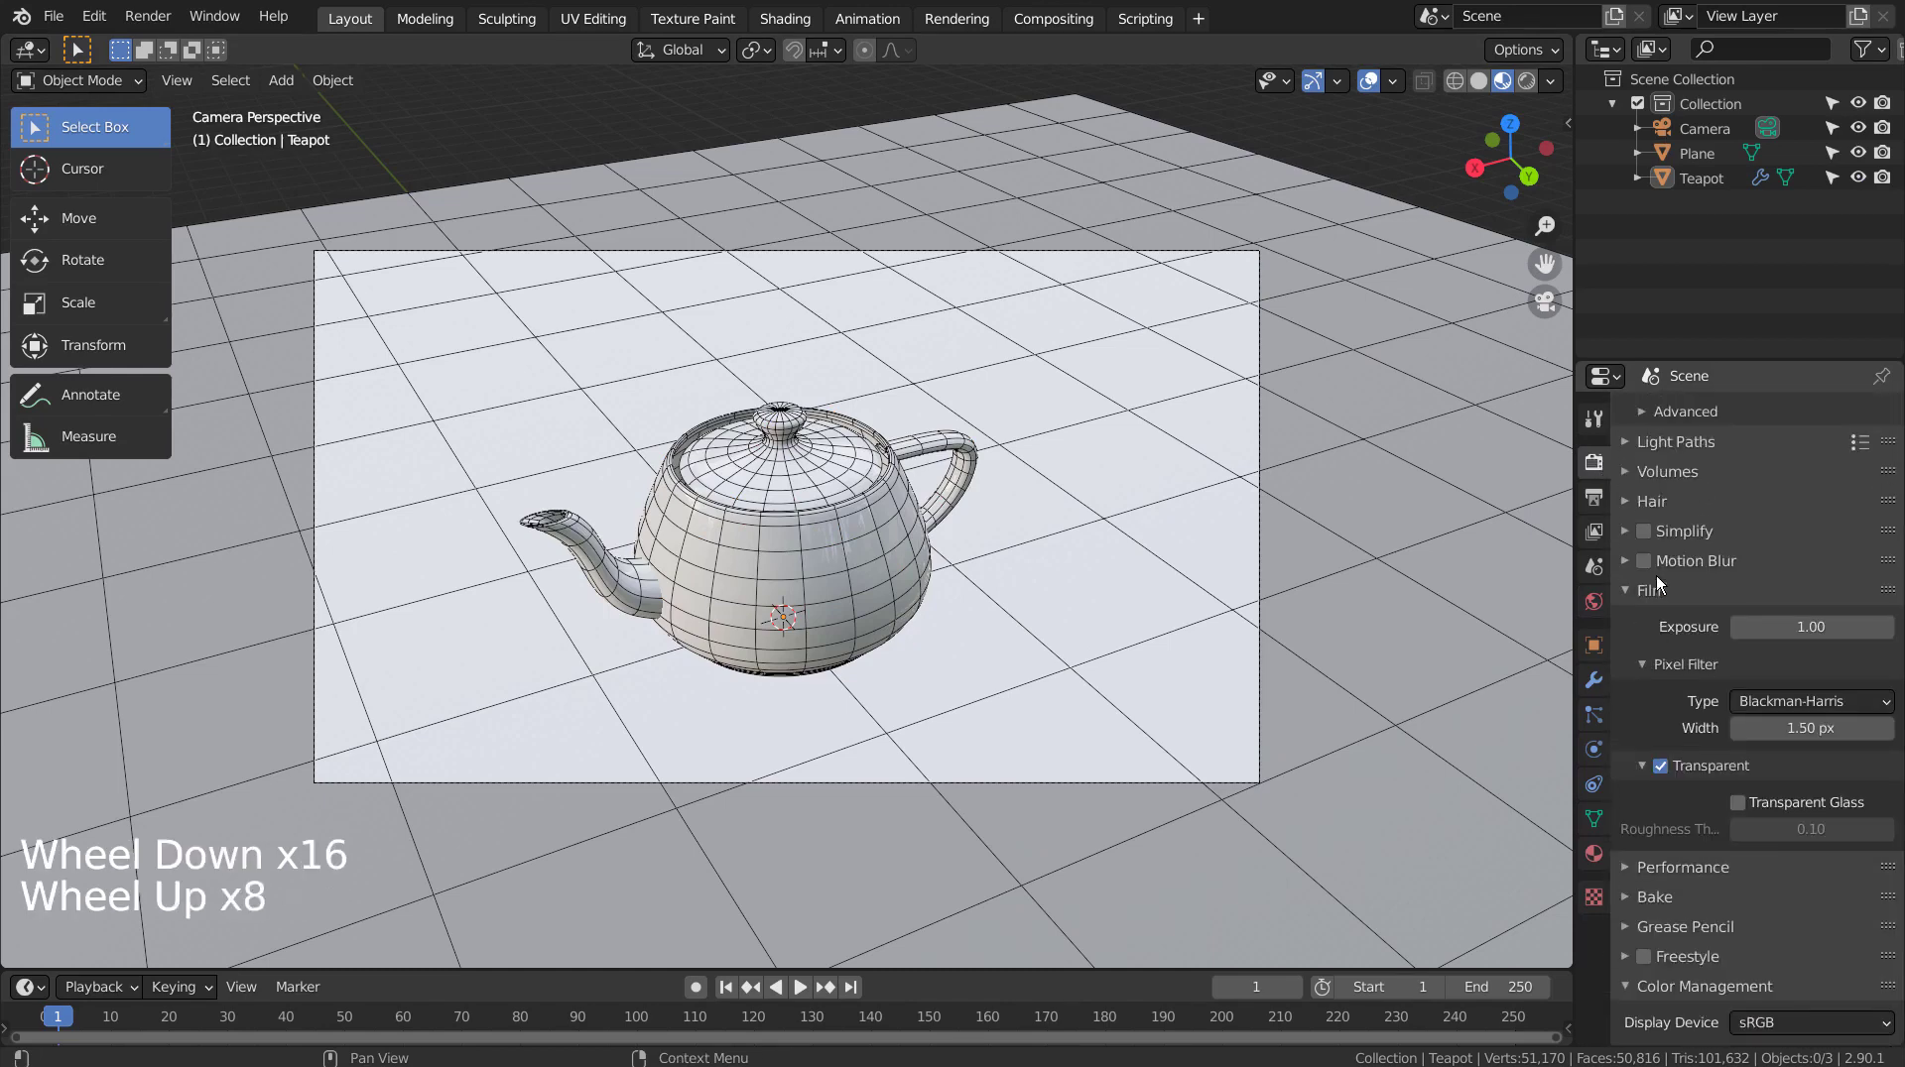
scroll(1657, 575, up, 8)
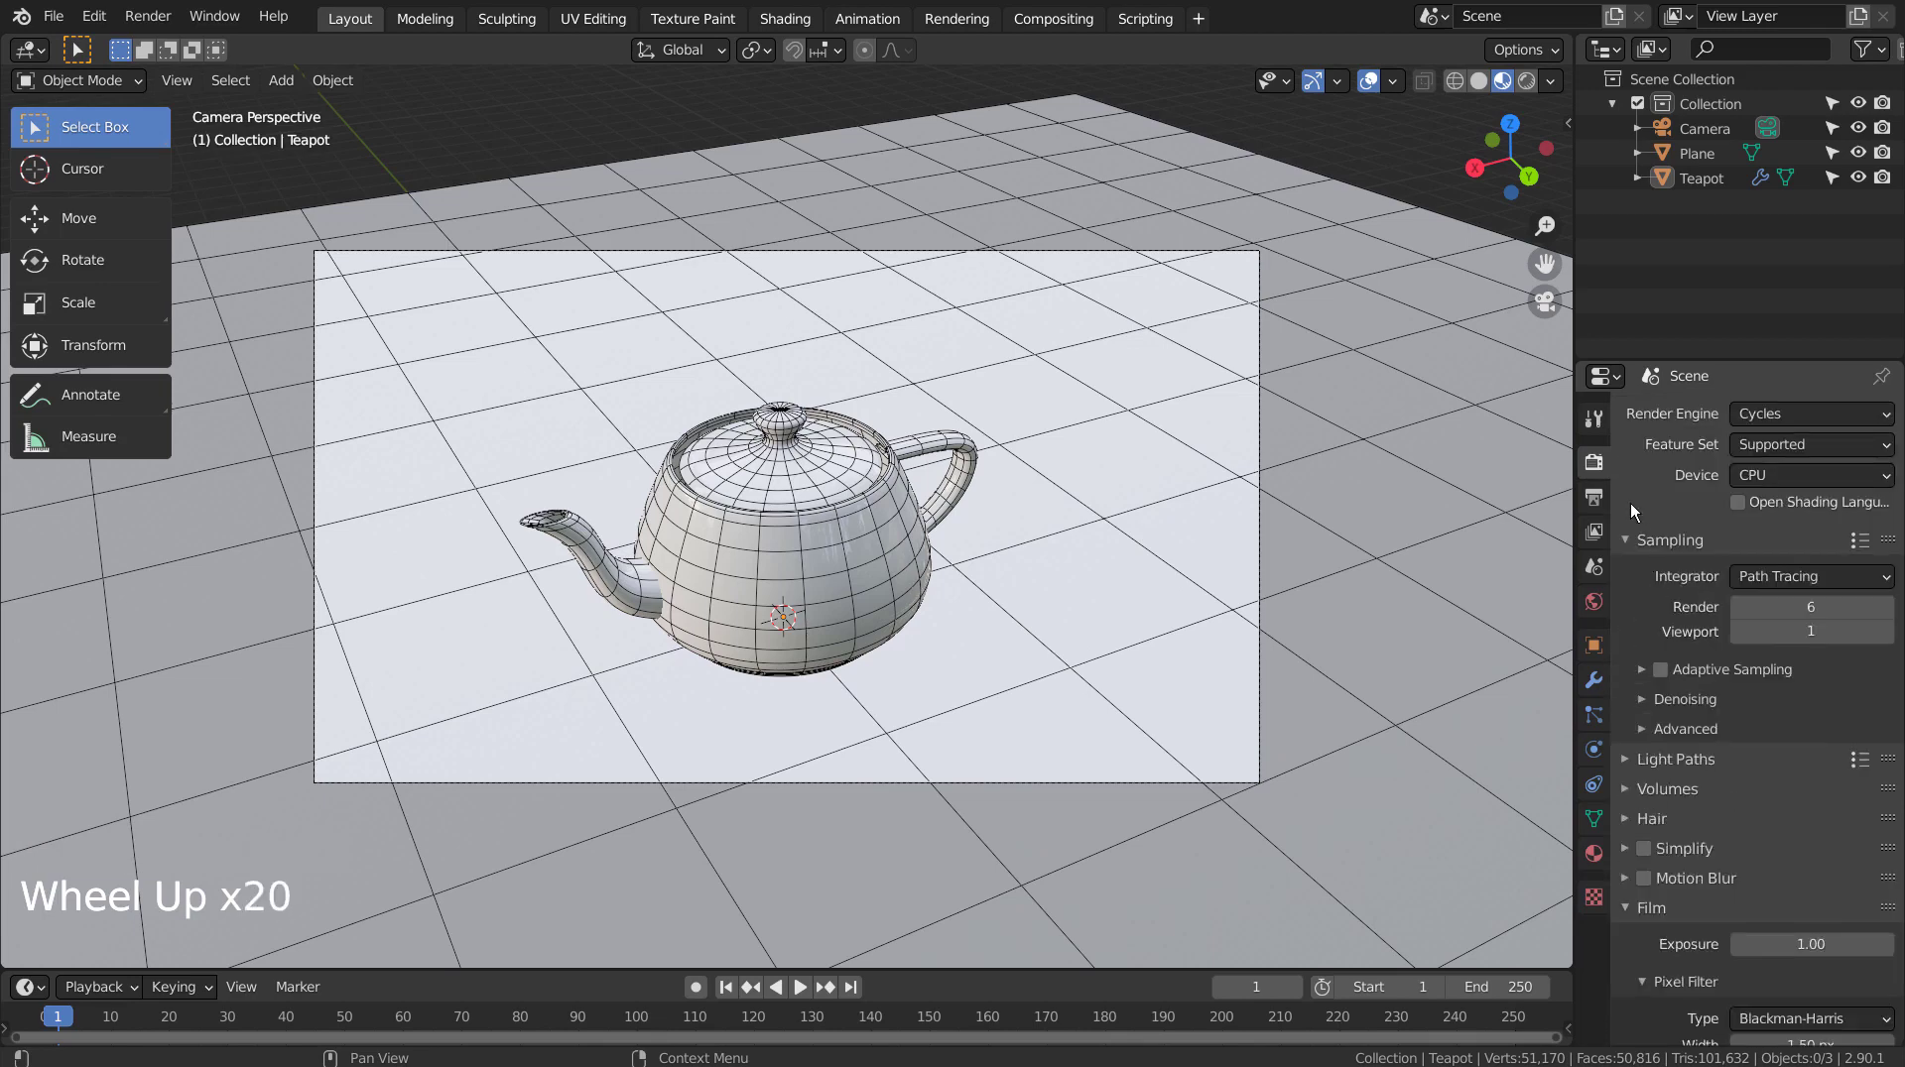
scroll(1676, 542, down, 2)
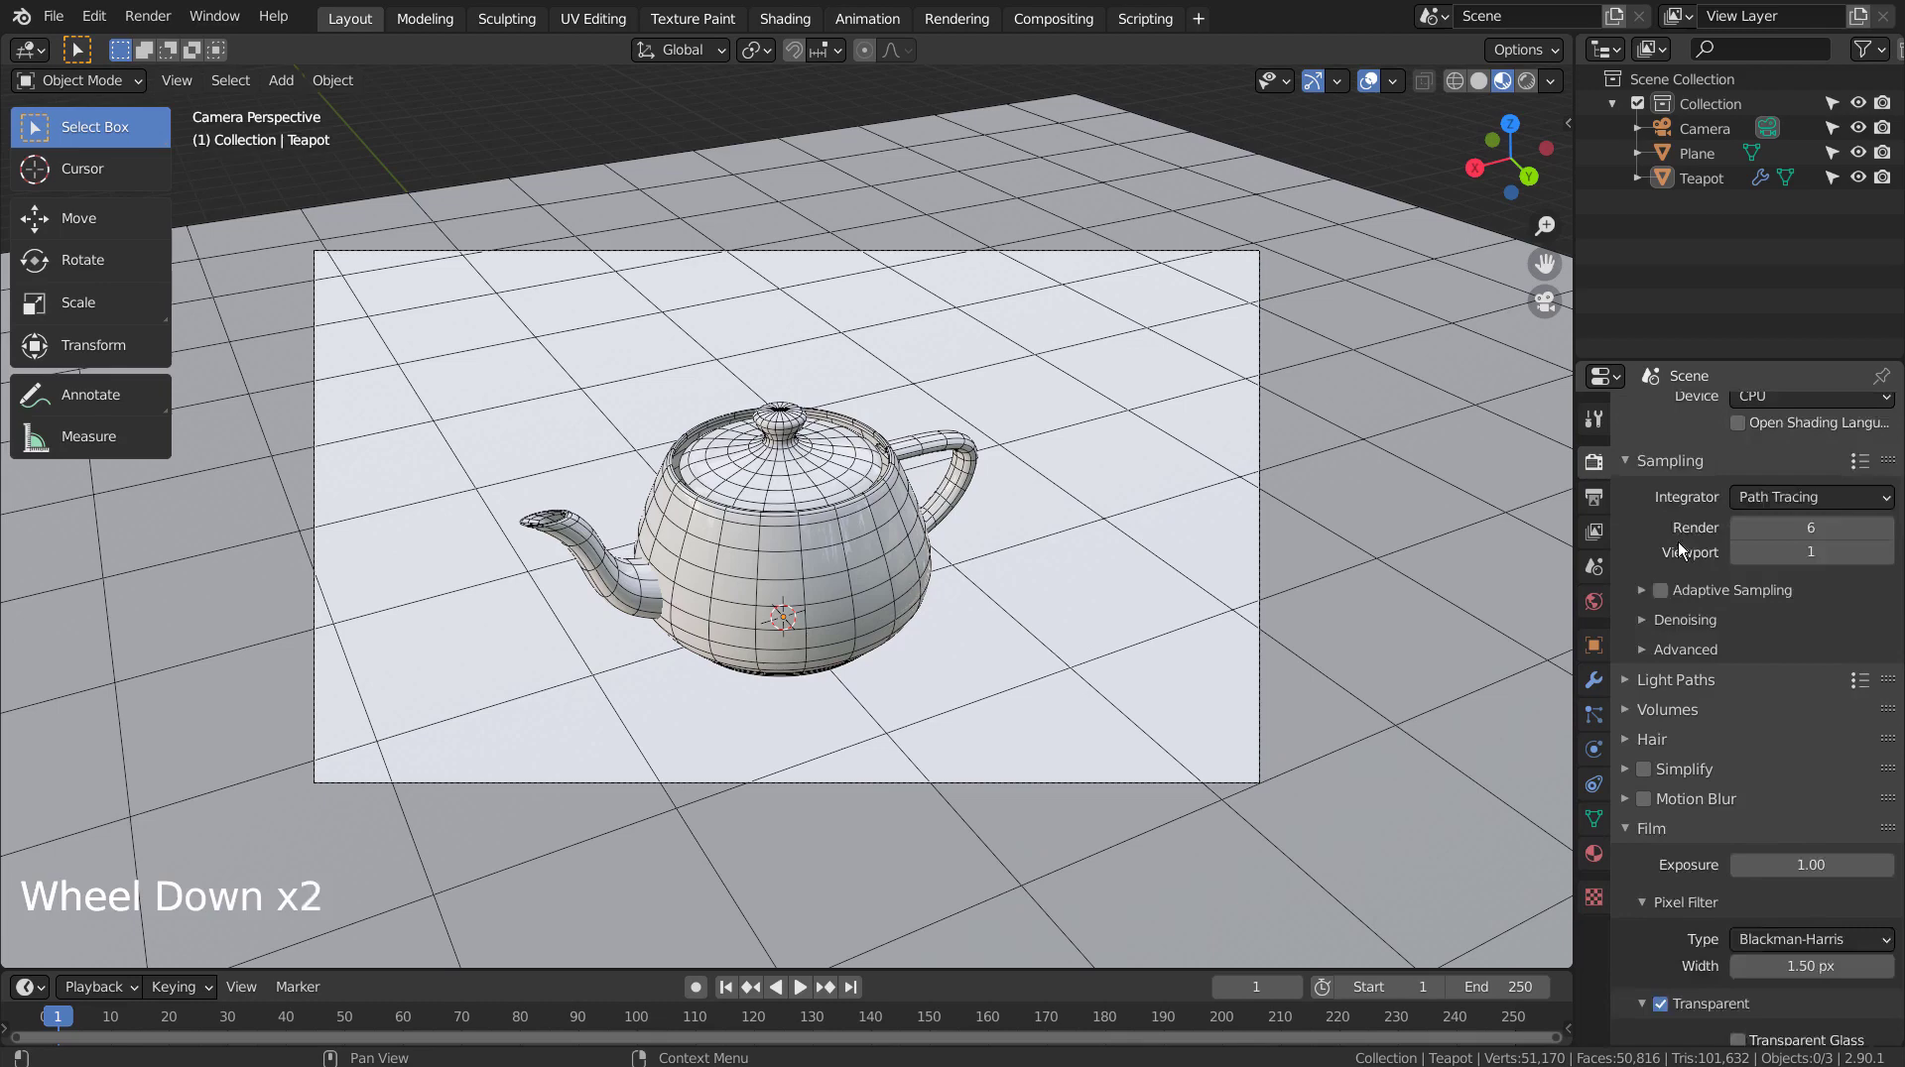
scroll(1677, 542, down, 14)
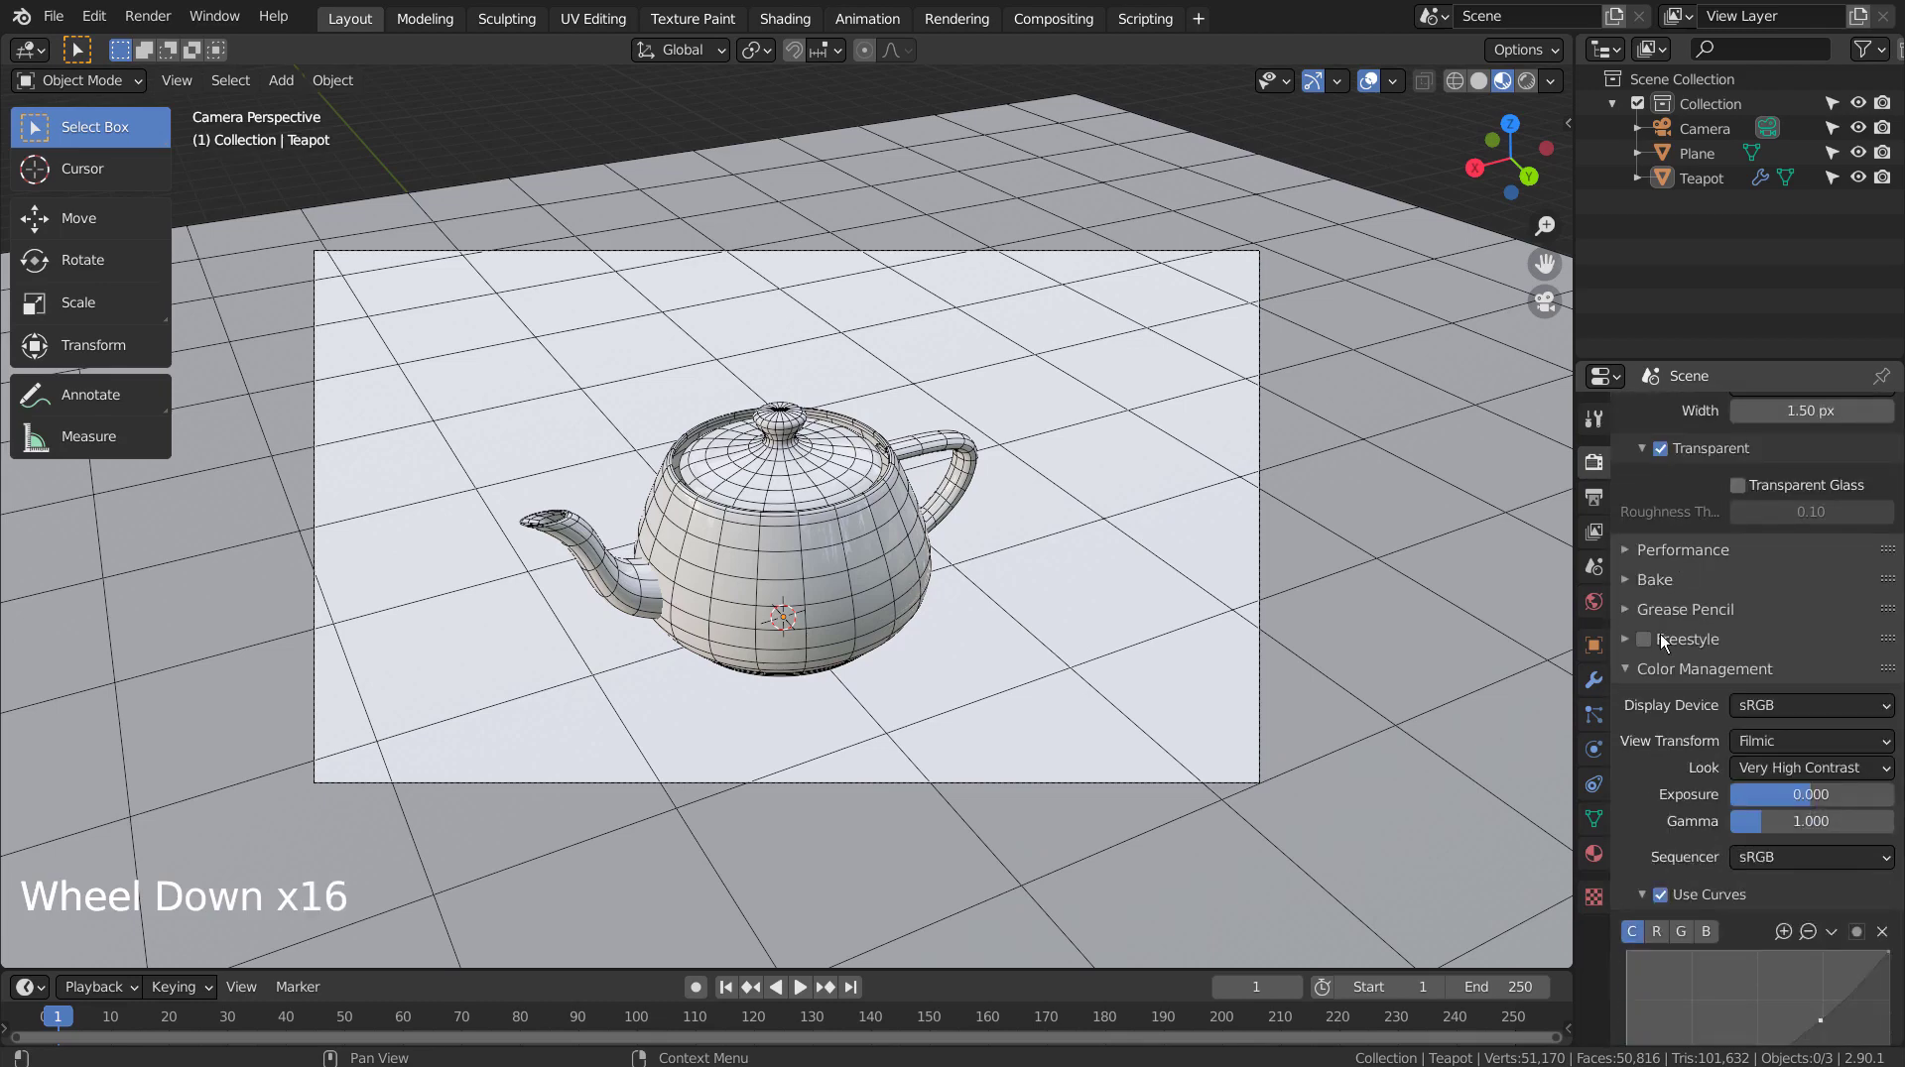
click(1643, 640)
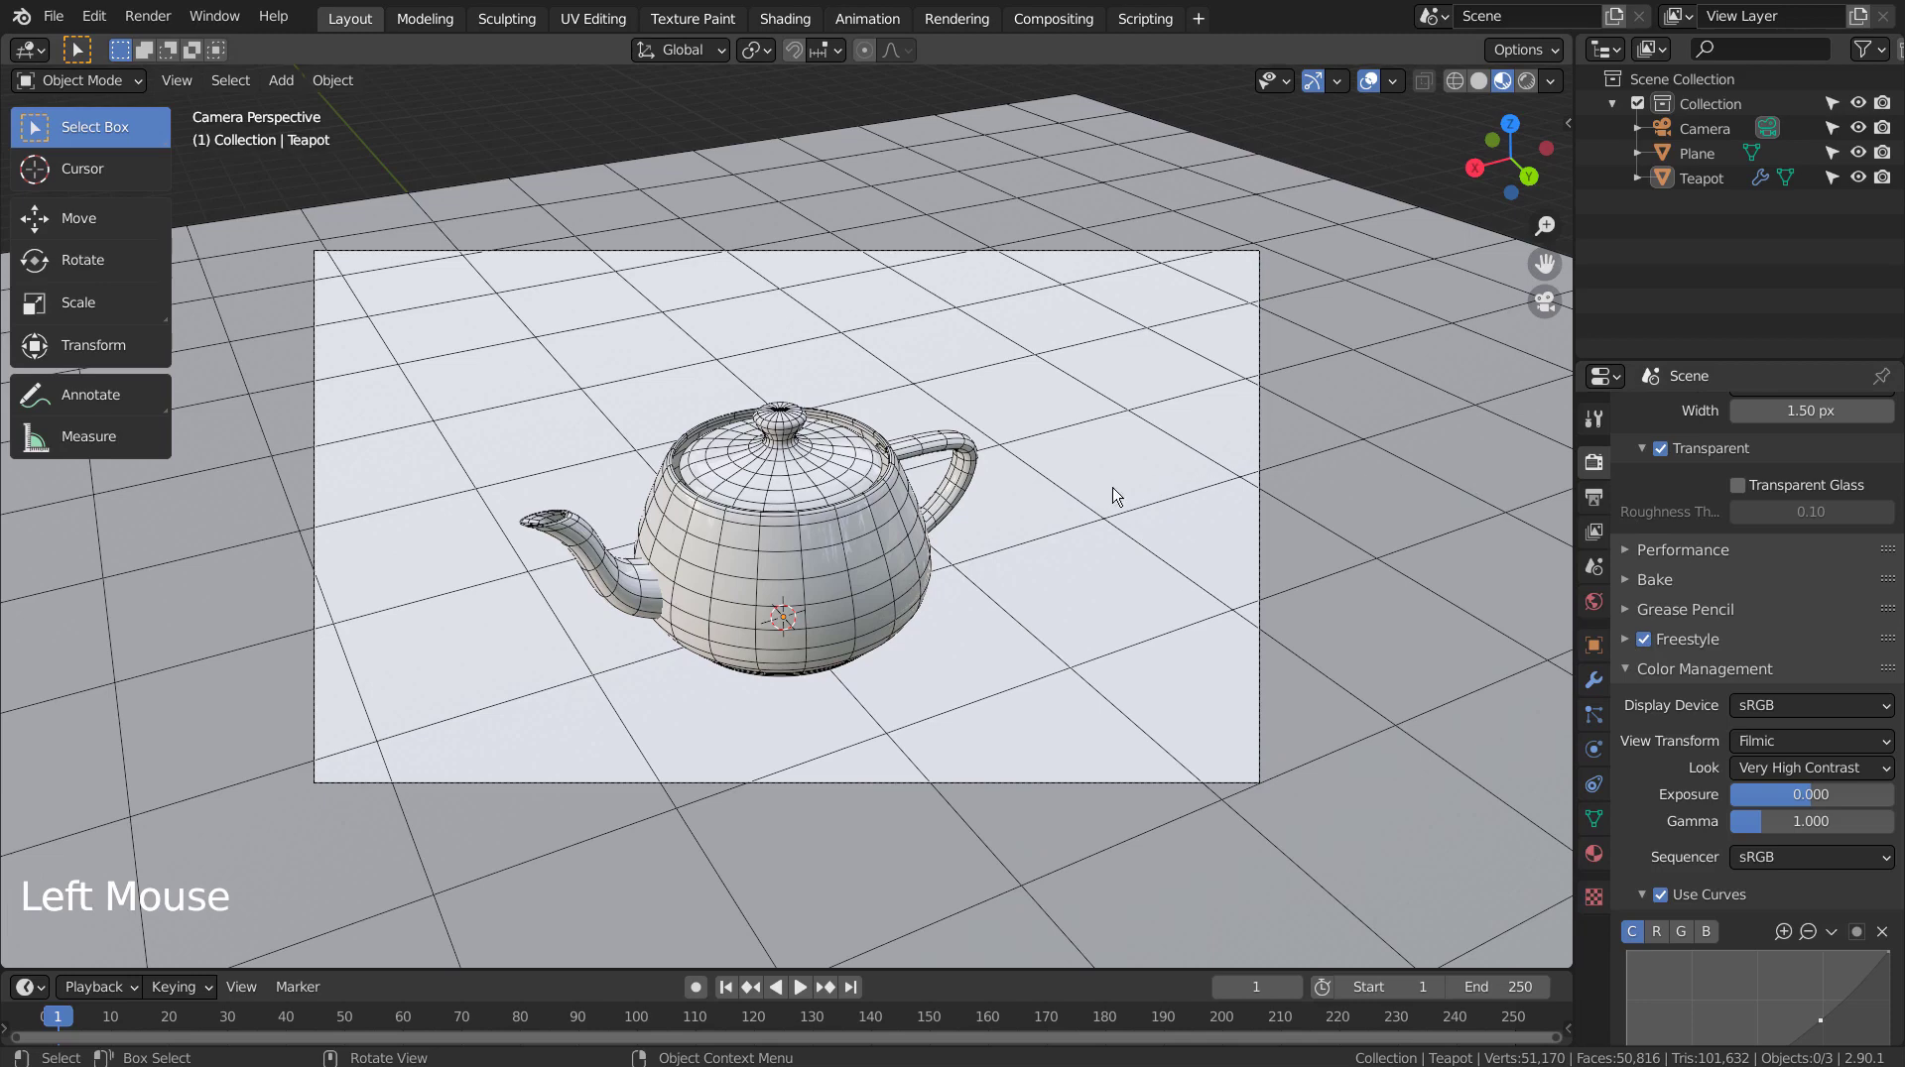
In Edit Mode edge select, apply Mark Freestyle Edge to all of the teapot's edges.
click(817, 508)
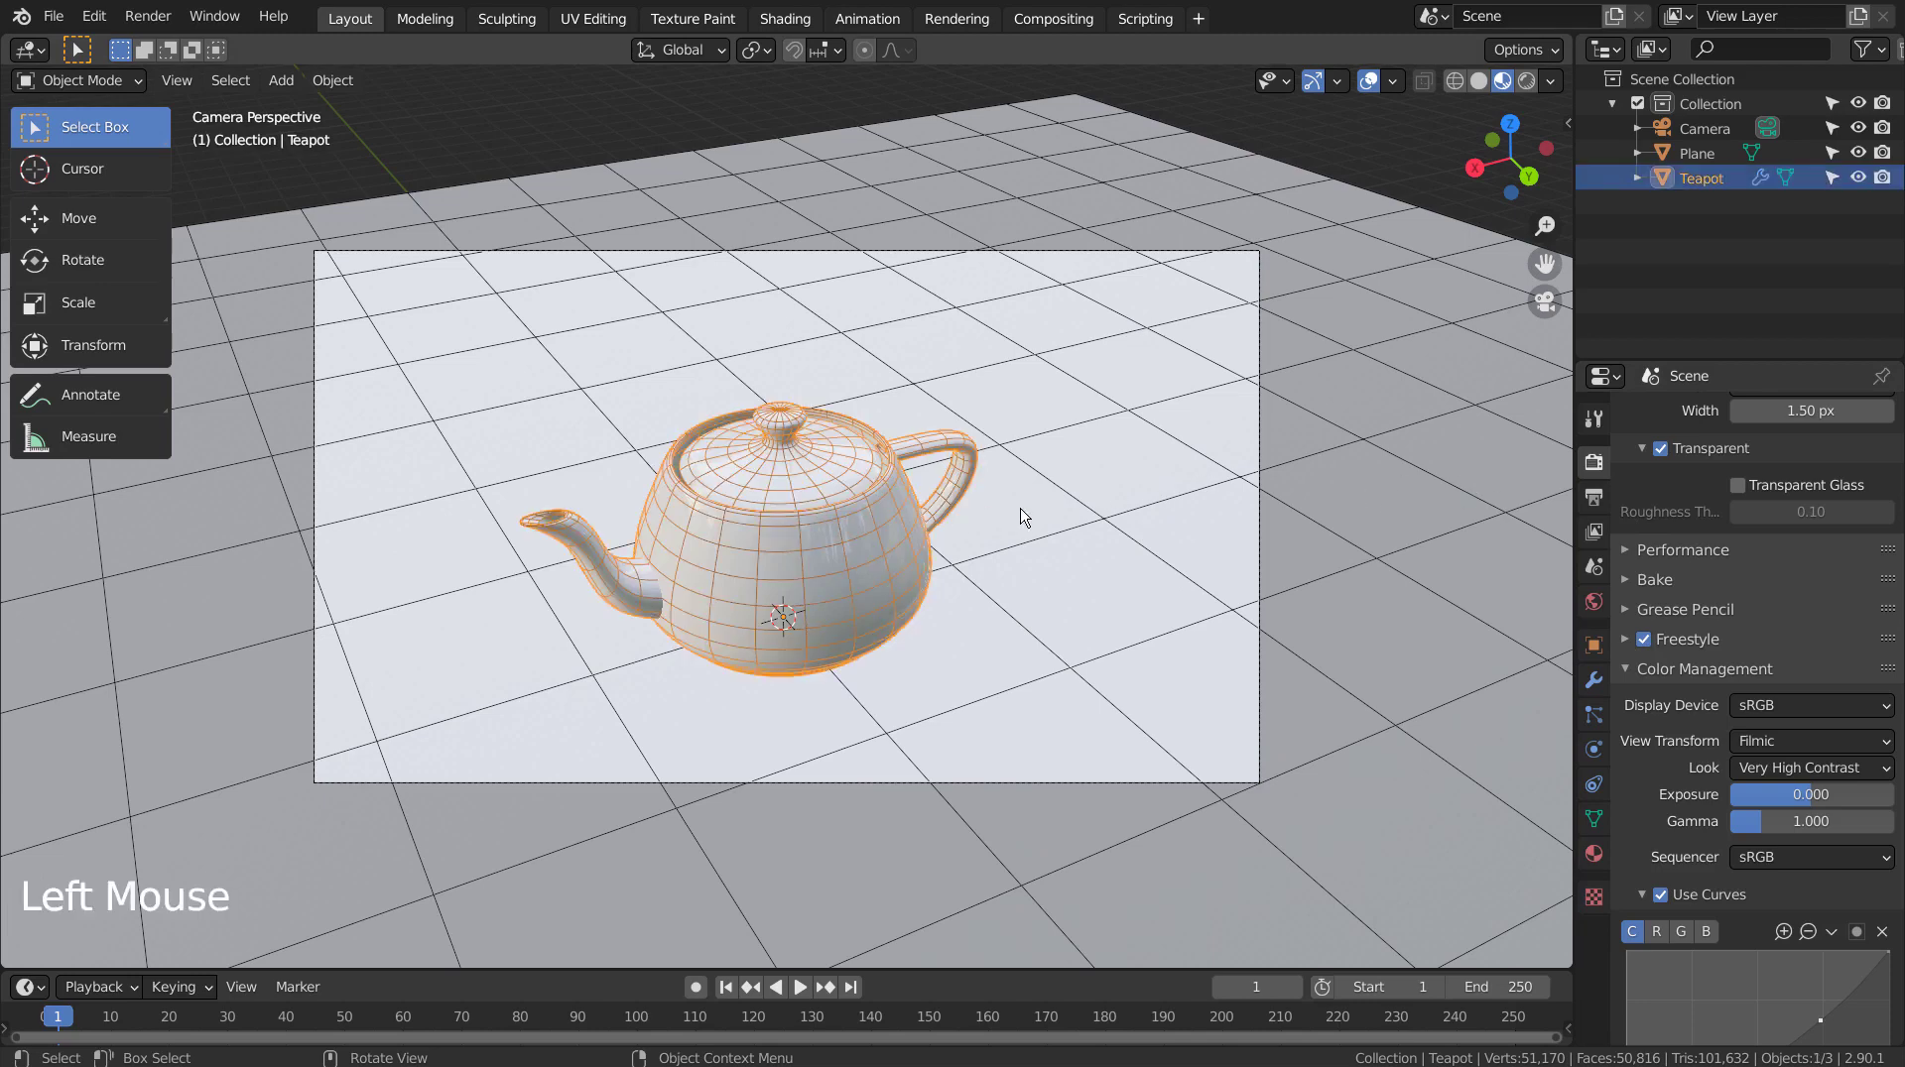
key(Tab)
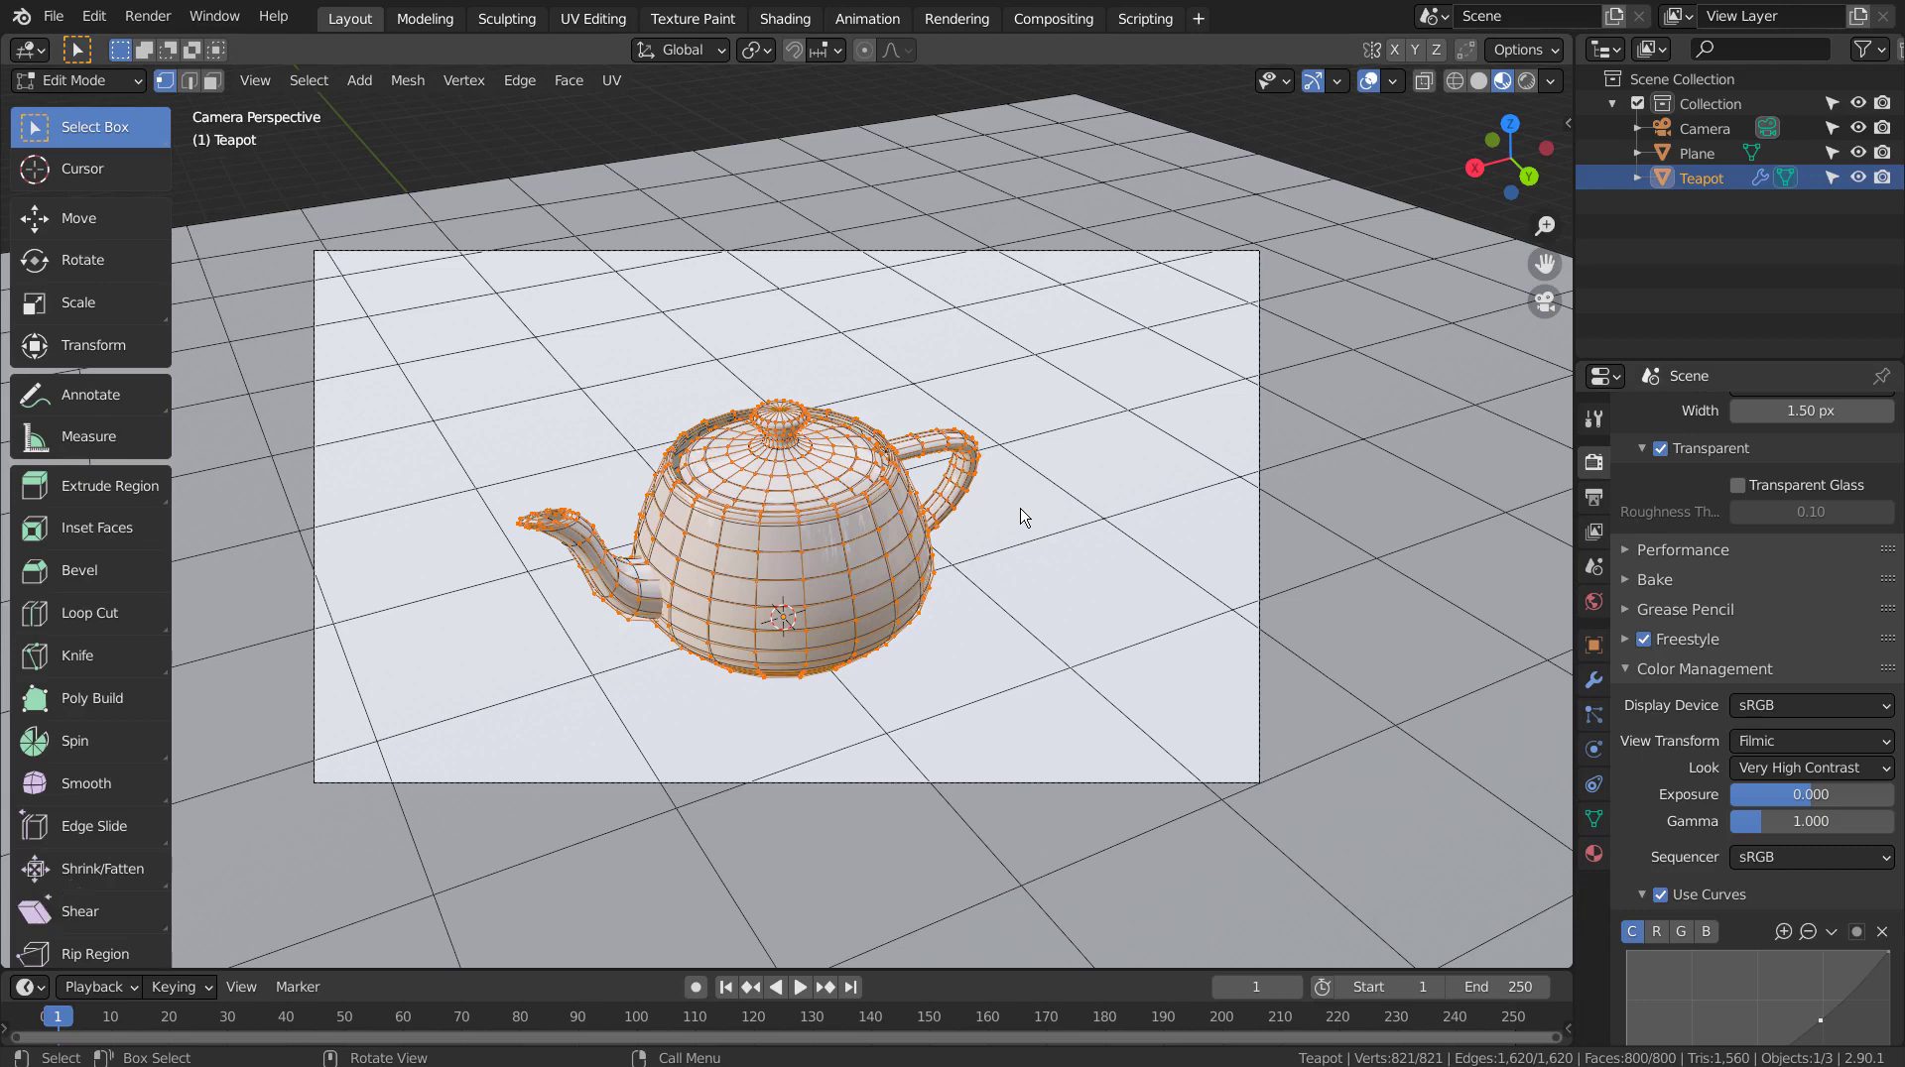
key(2)
key(ctrl)
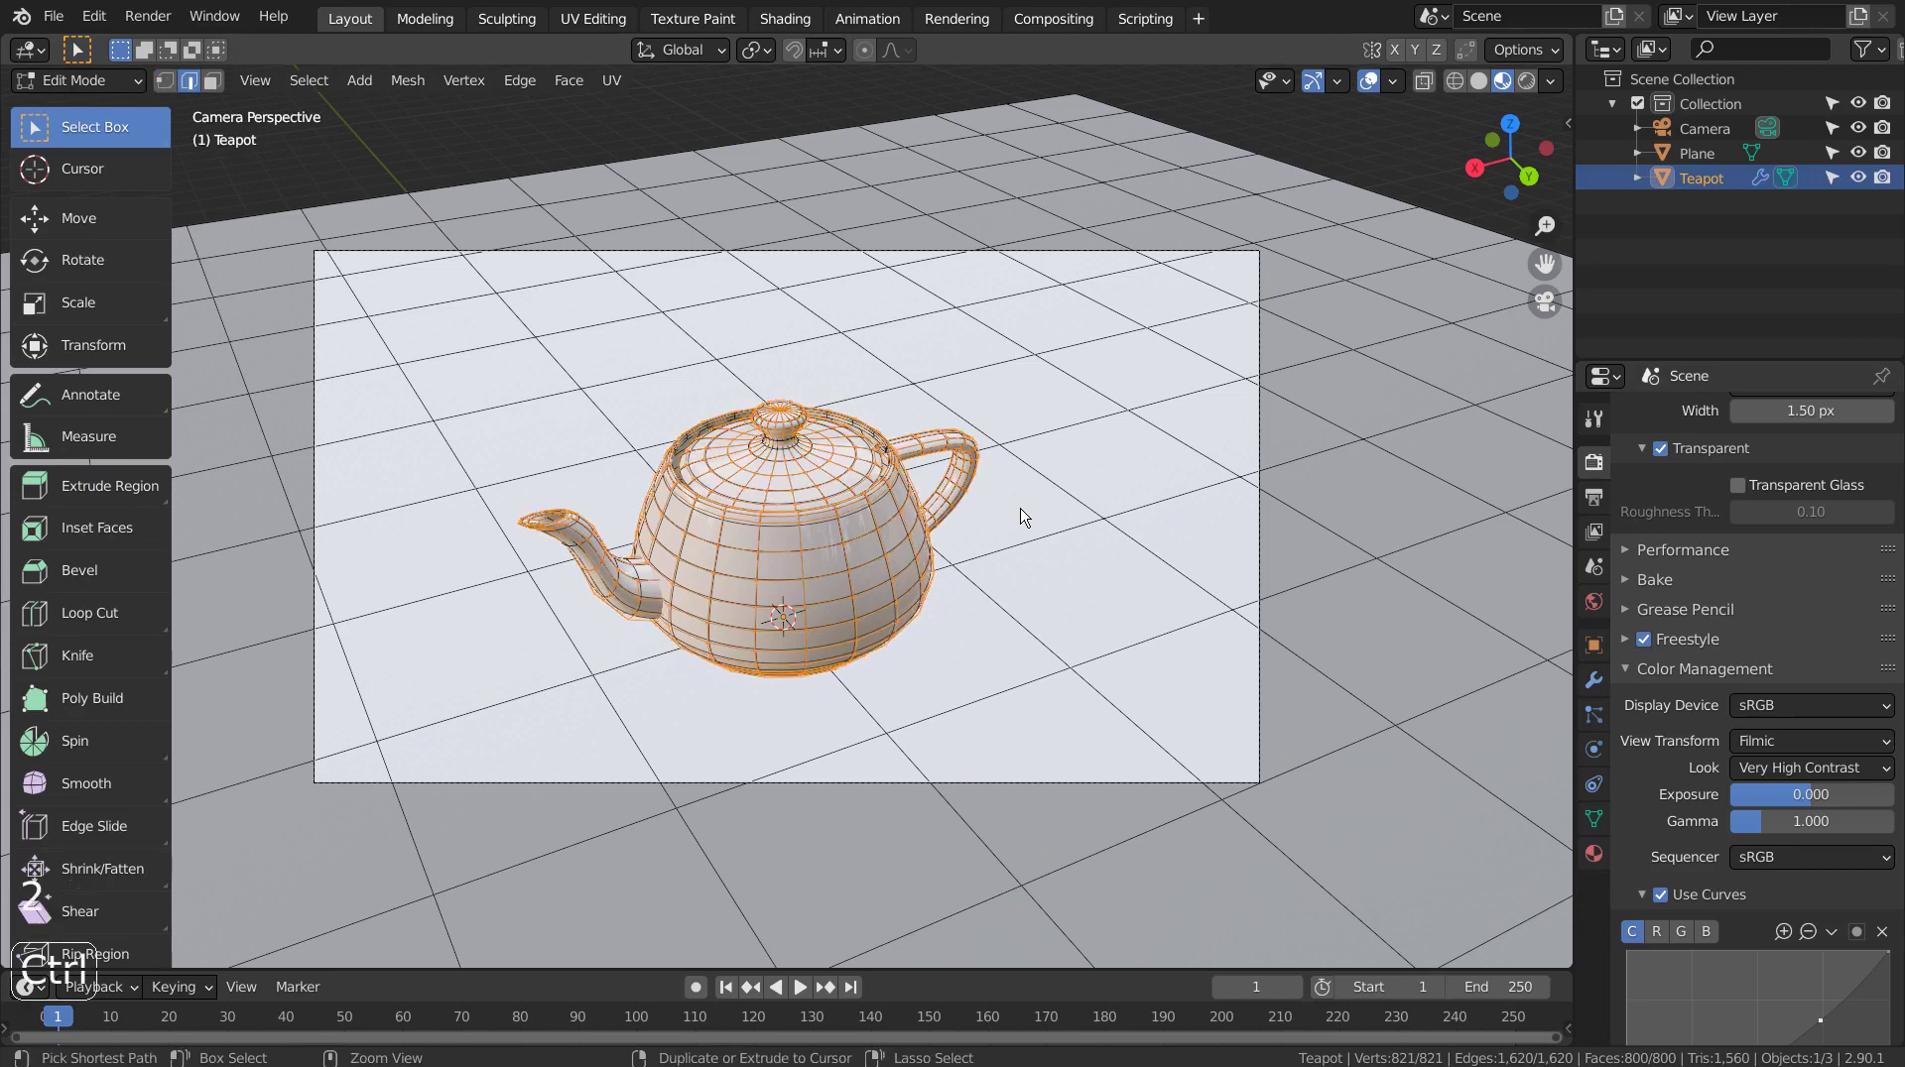
key(ctrl+e)
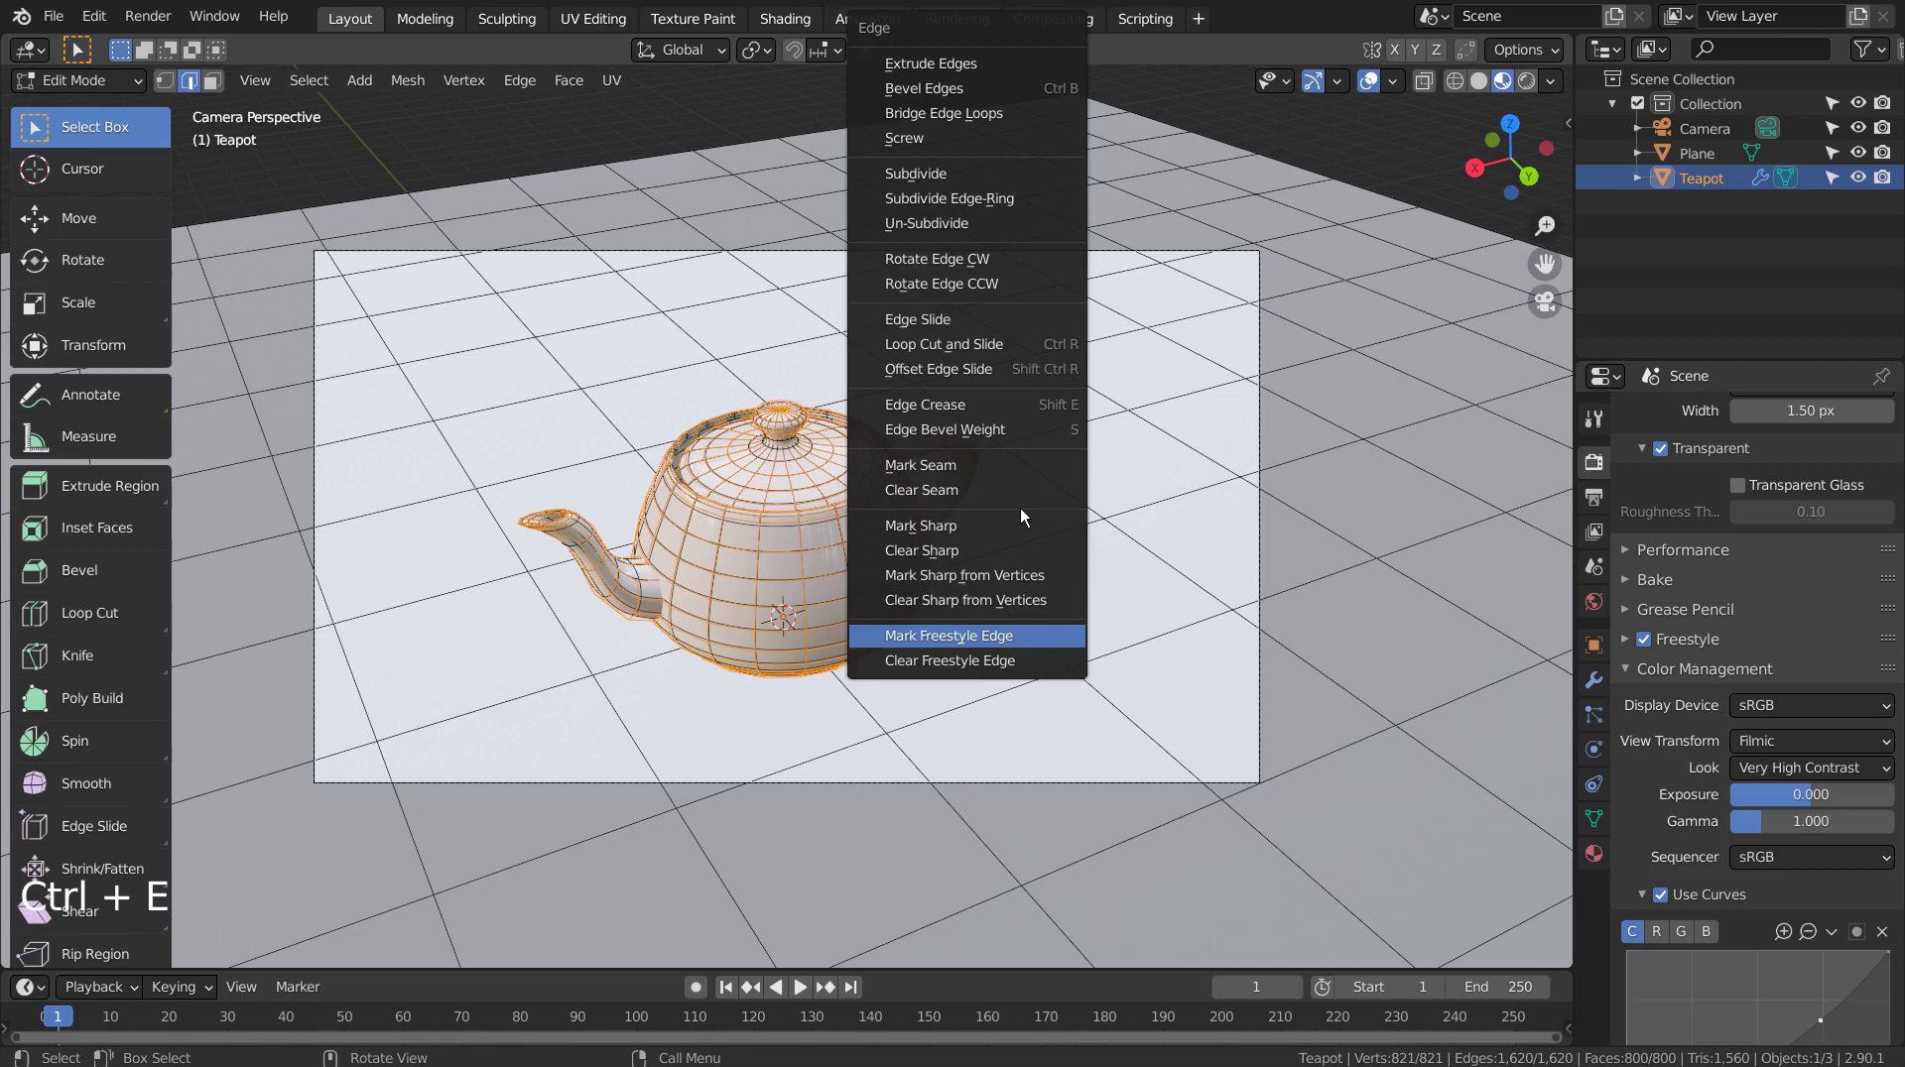
click(1032, 640)
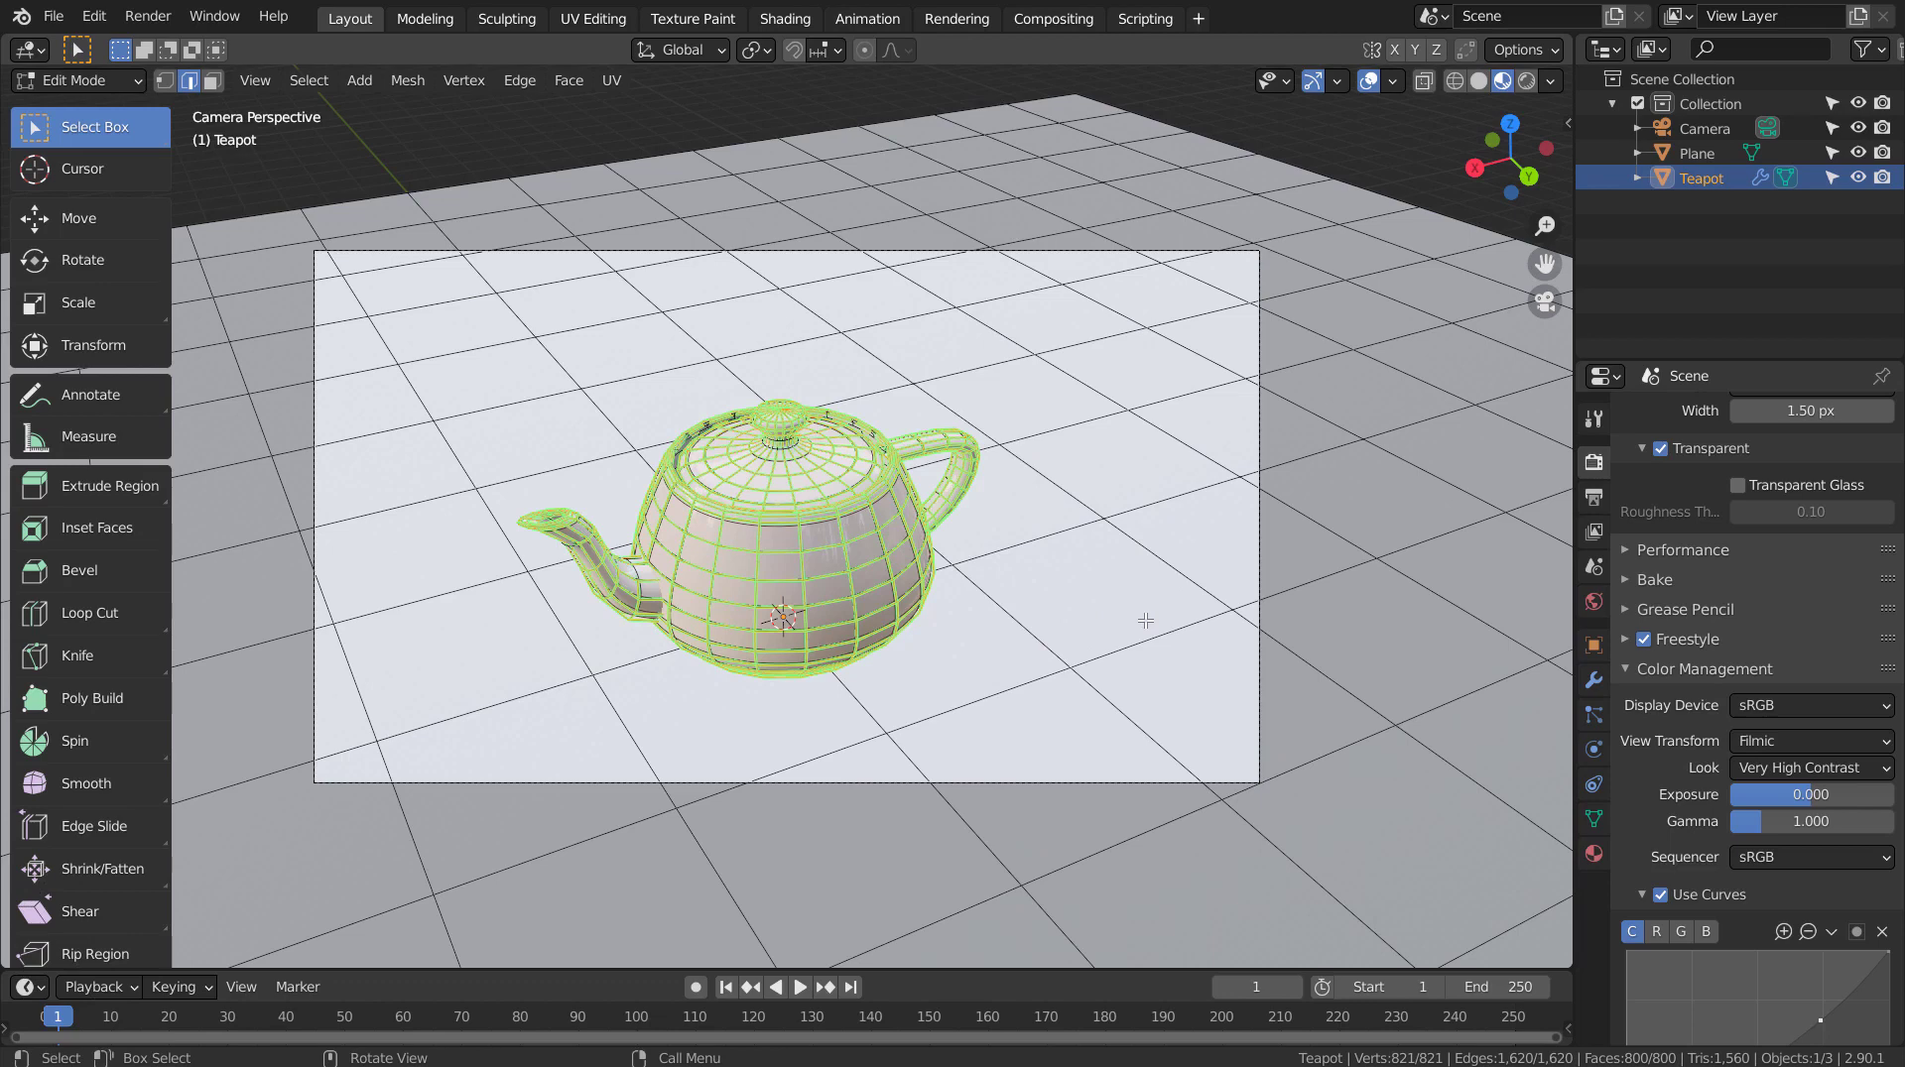
Tick Edge Mark under Edge Types in the View Layer's Freestyle Line Set.
click(1594, 534)
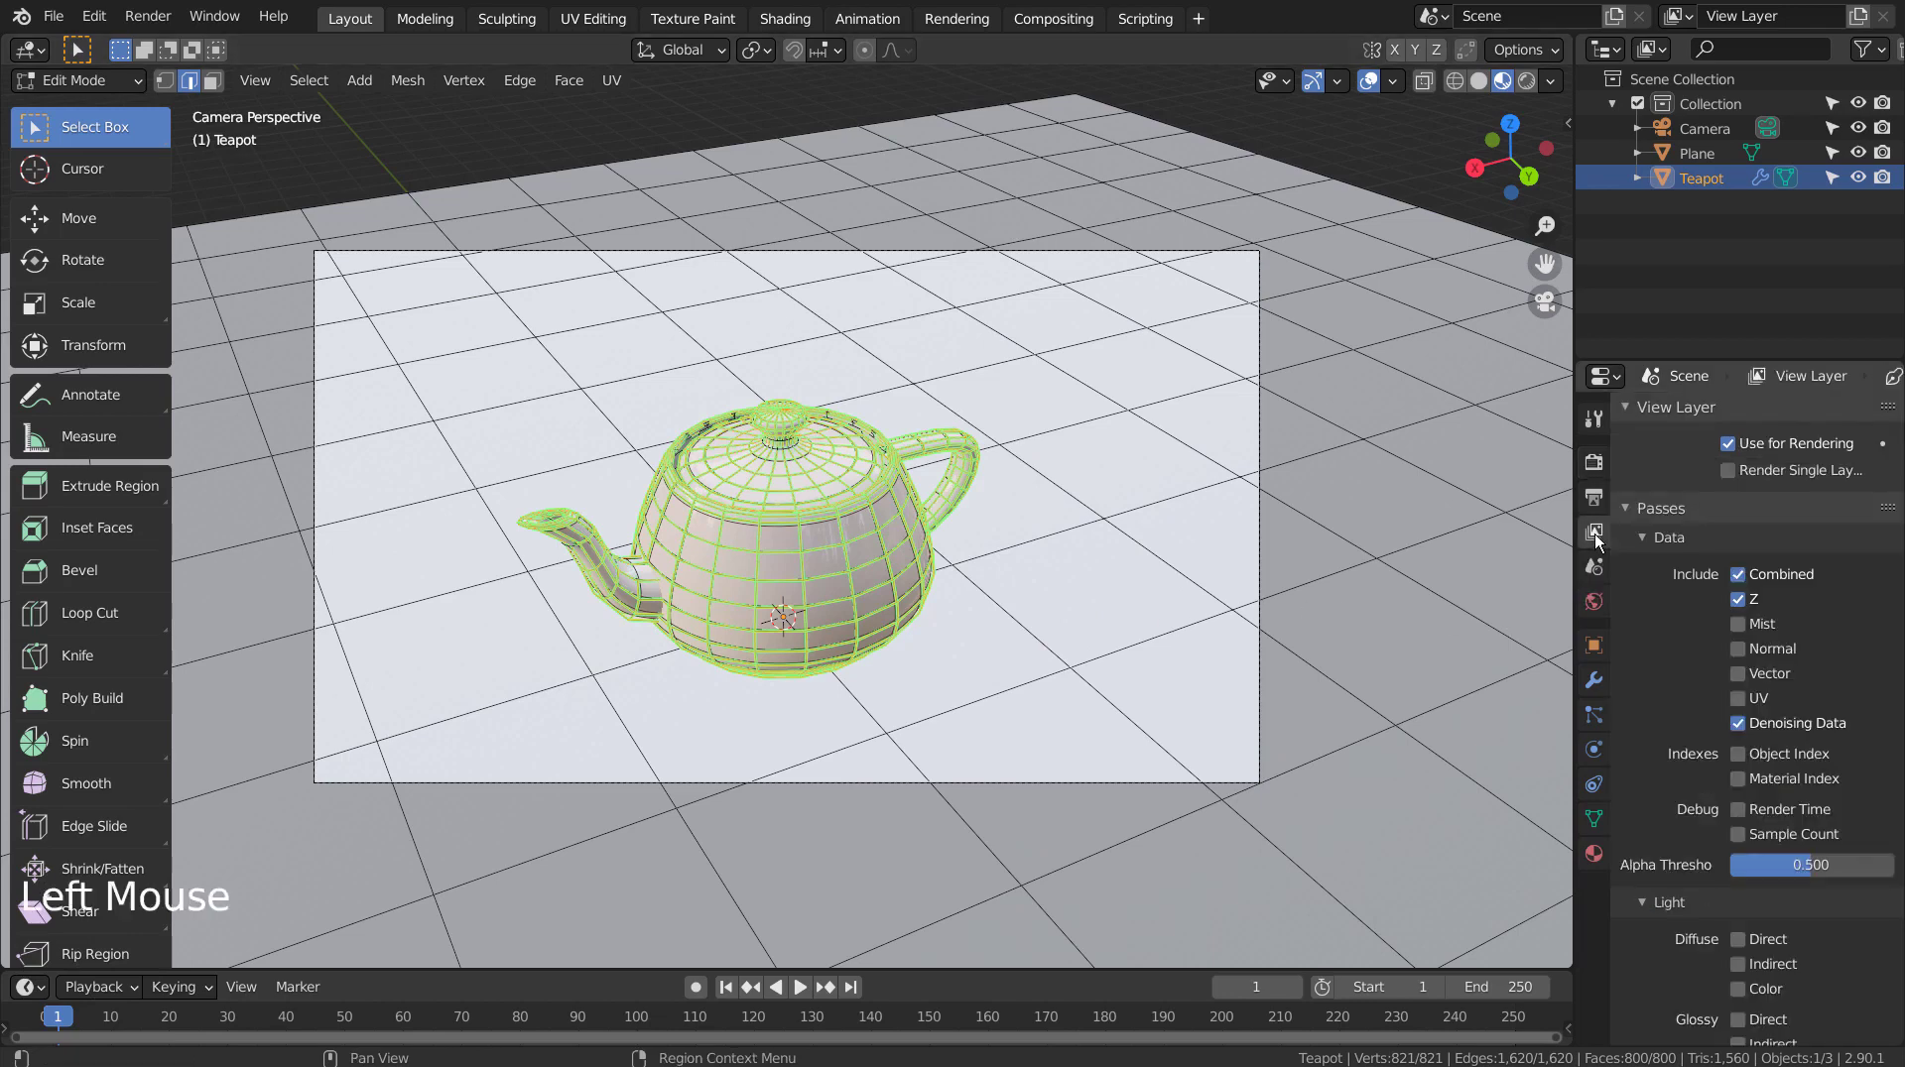
scroll(1677, 581, down, 5)
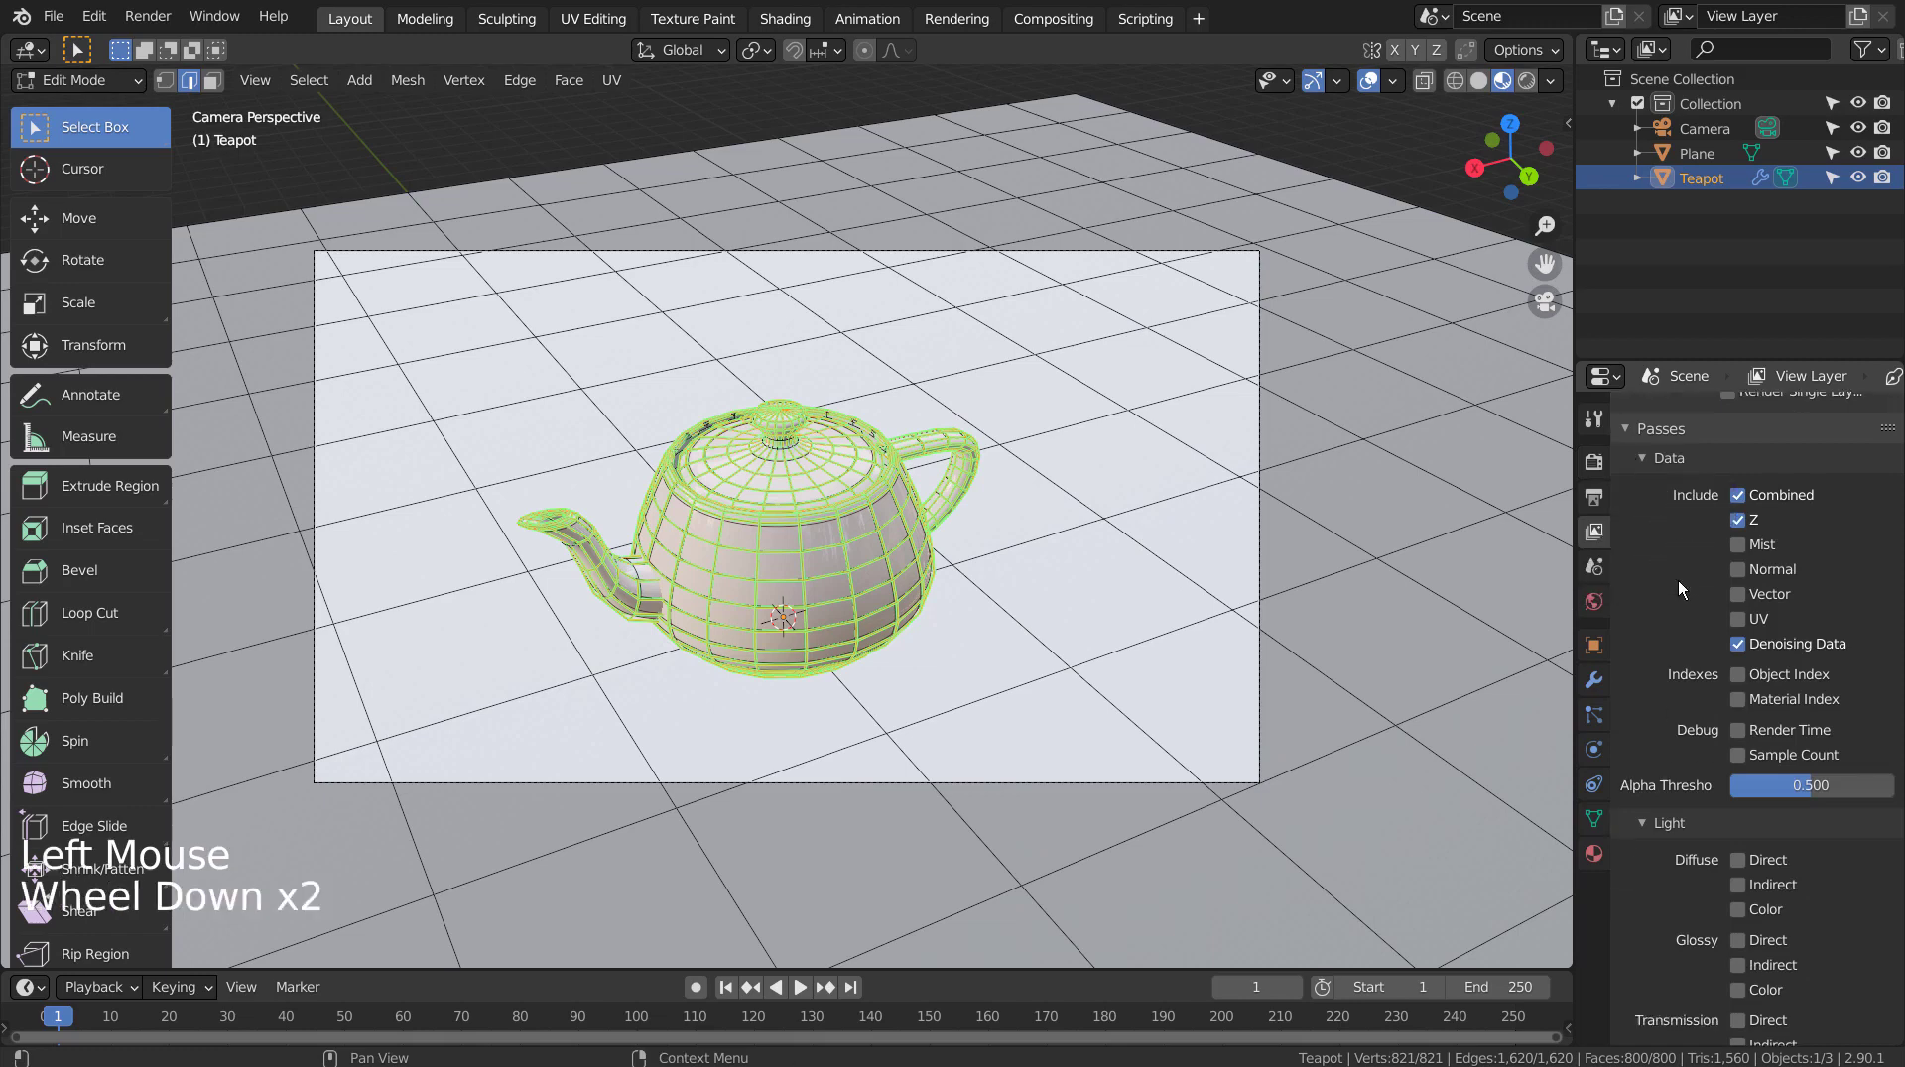
scroll(1678, 584, down, 10)
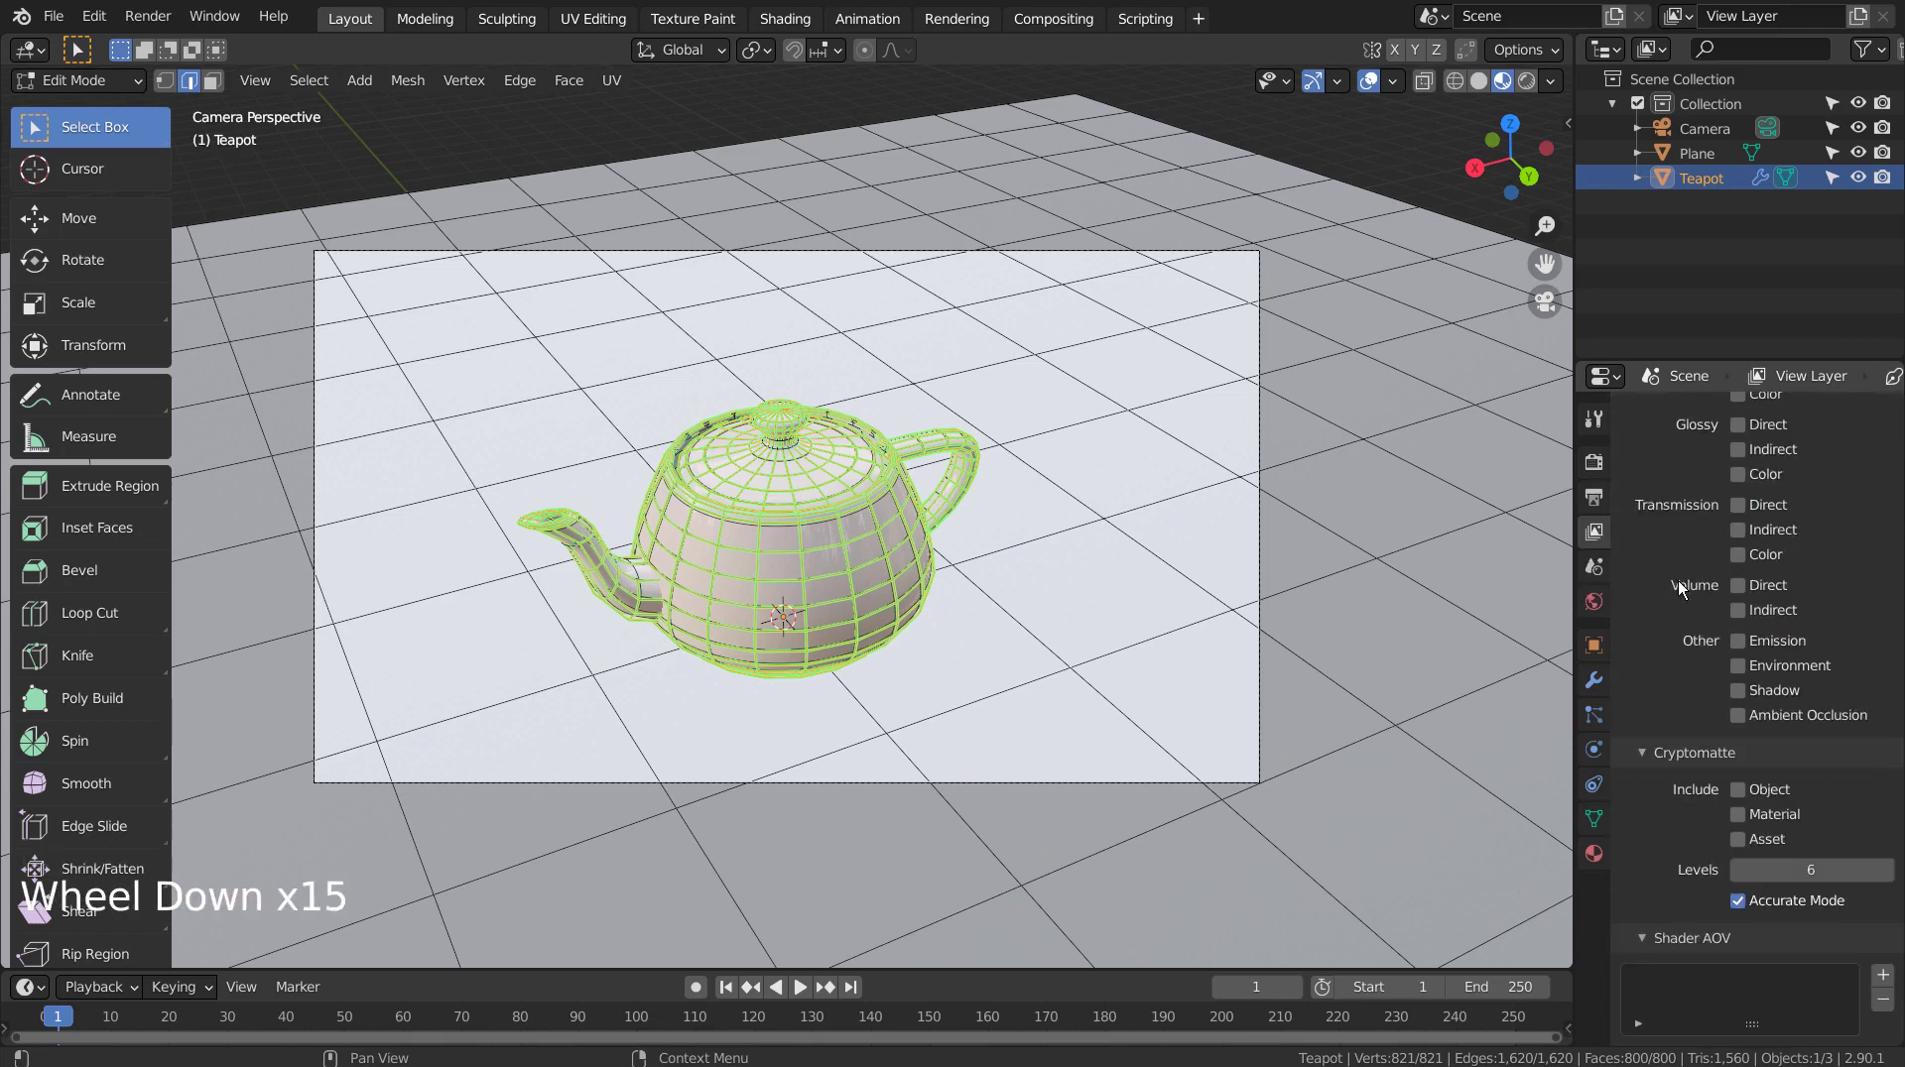
scroll(1678, 584, up, 4)
scroll(1676, 580, up, 11)
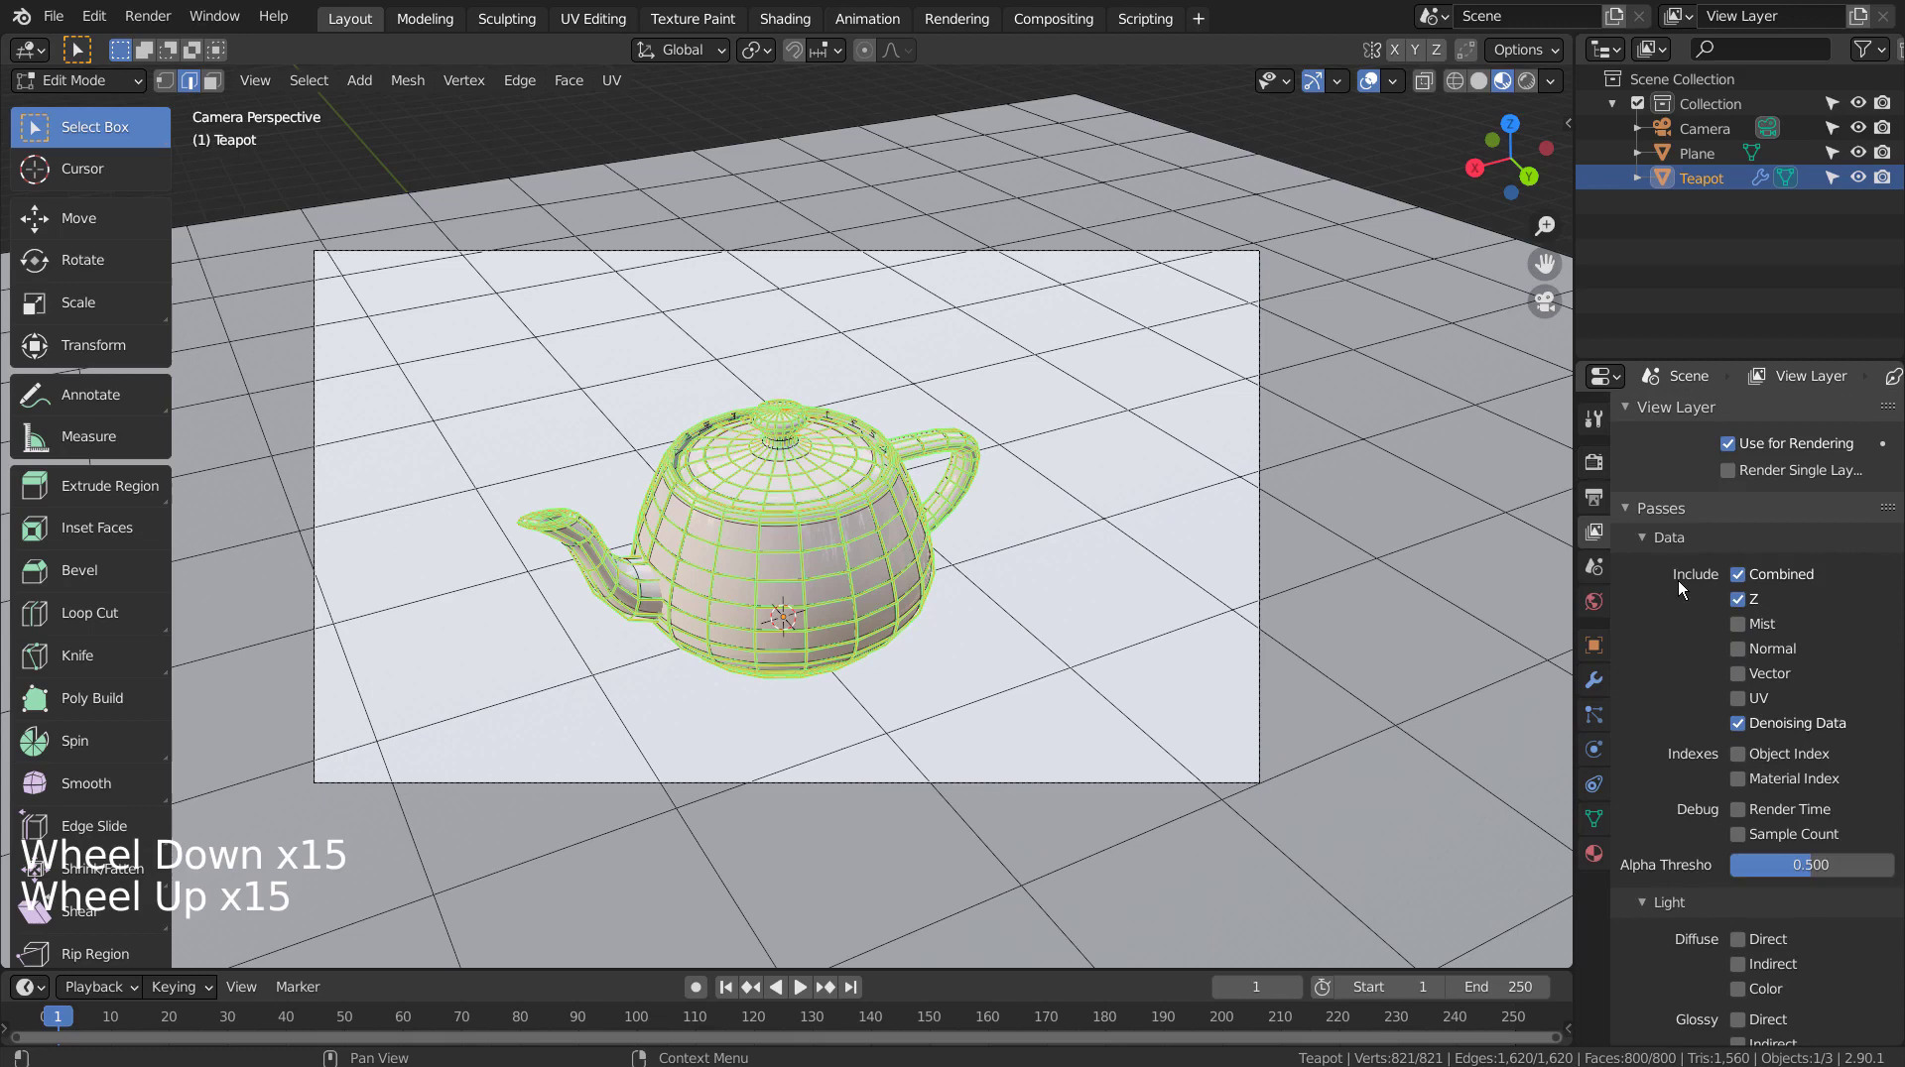
scroll(1676, 580, up, 4)
scroll(1676, 580, down, 17)
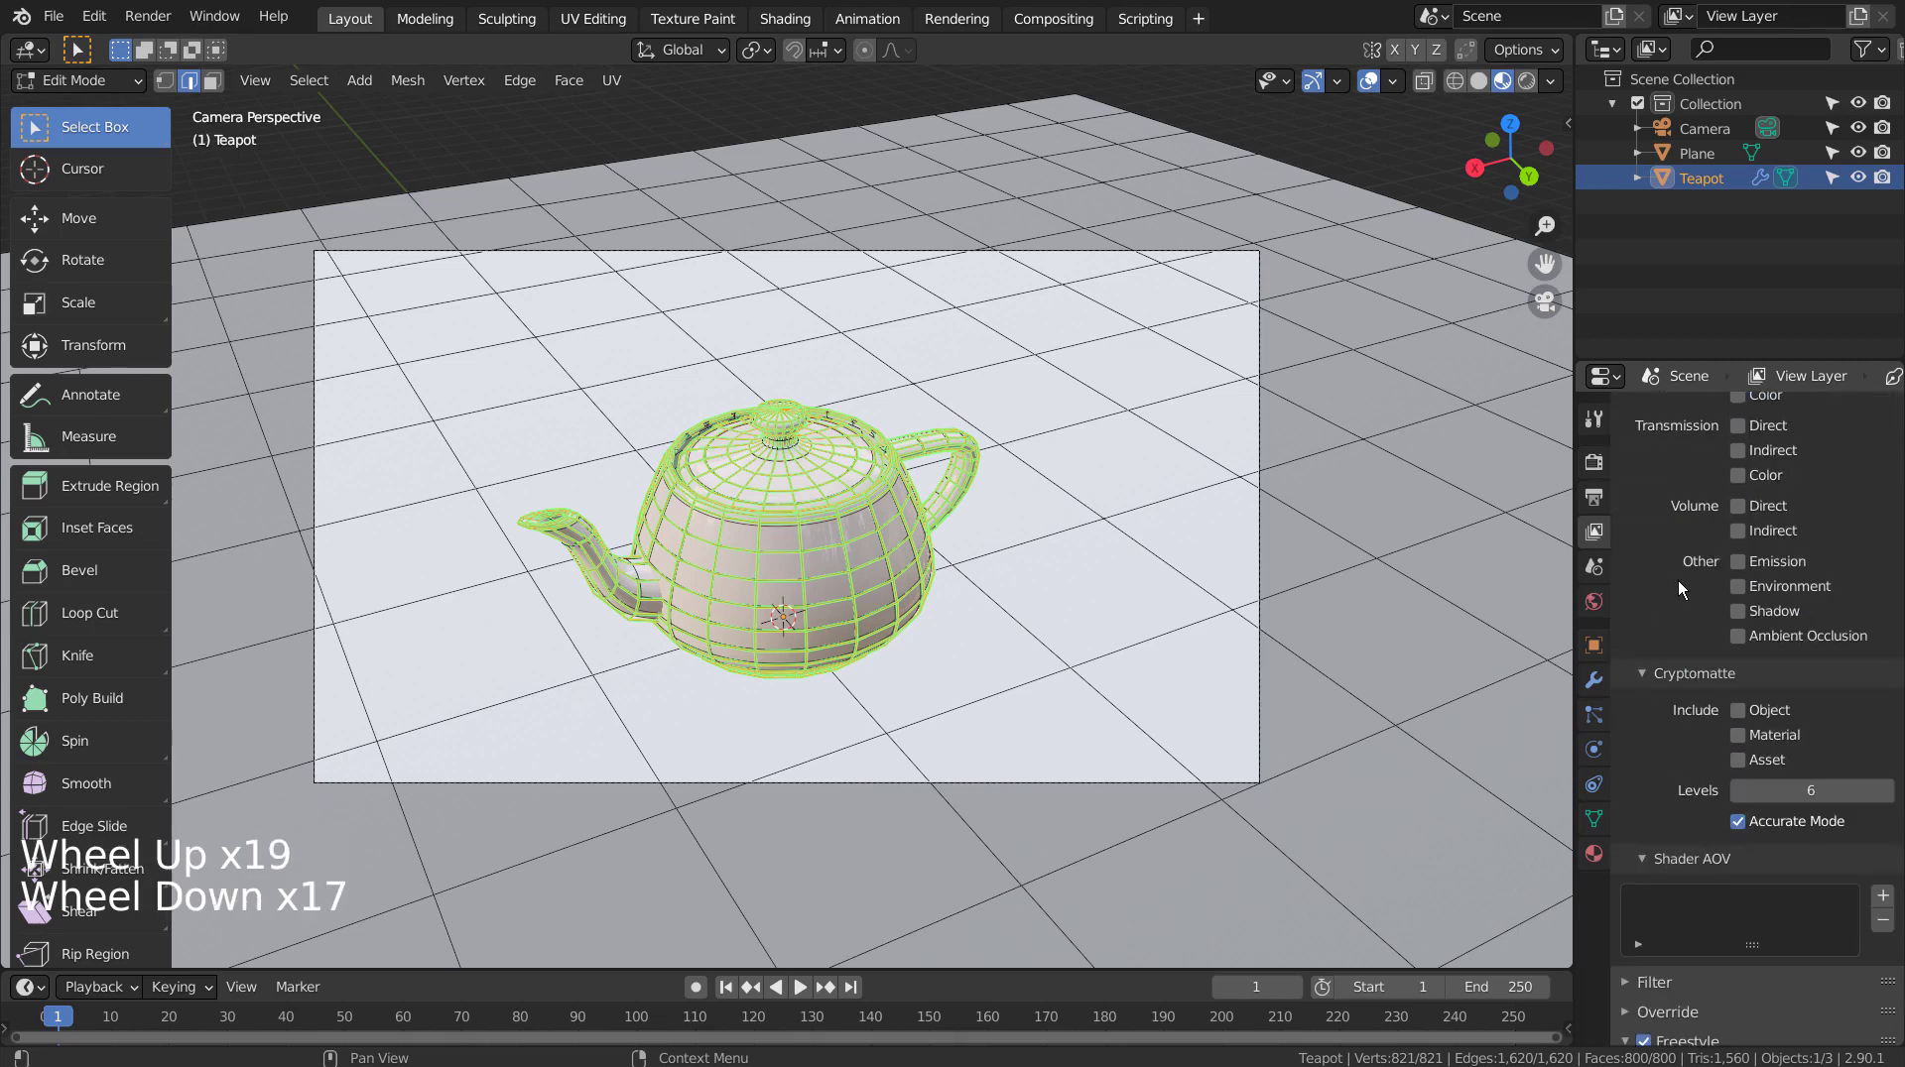
scroll(1677, 581, down, 20)
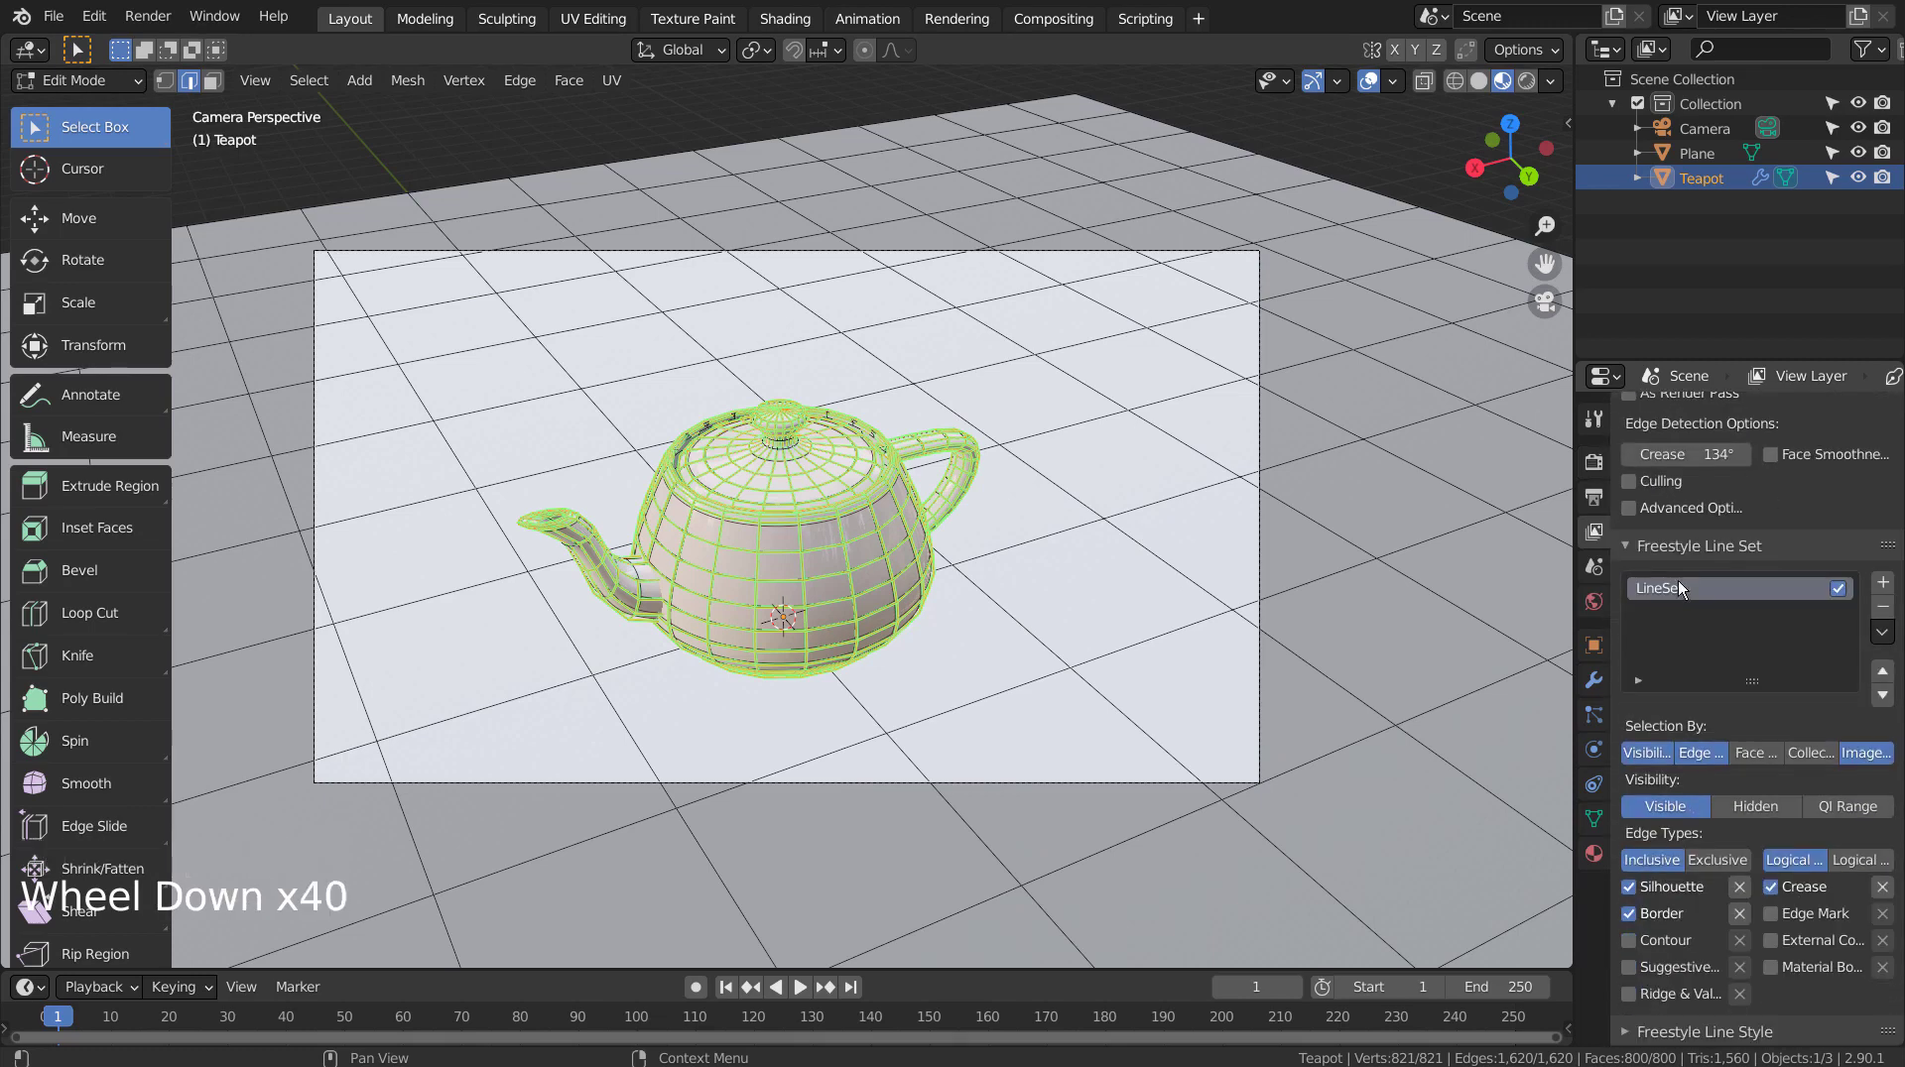
click(1772, 911)
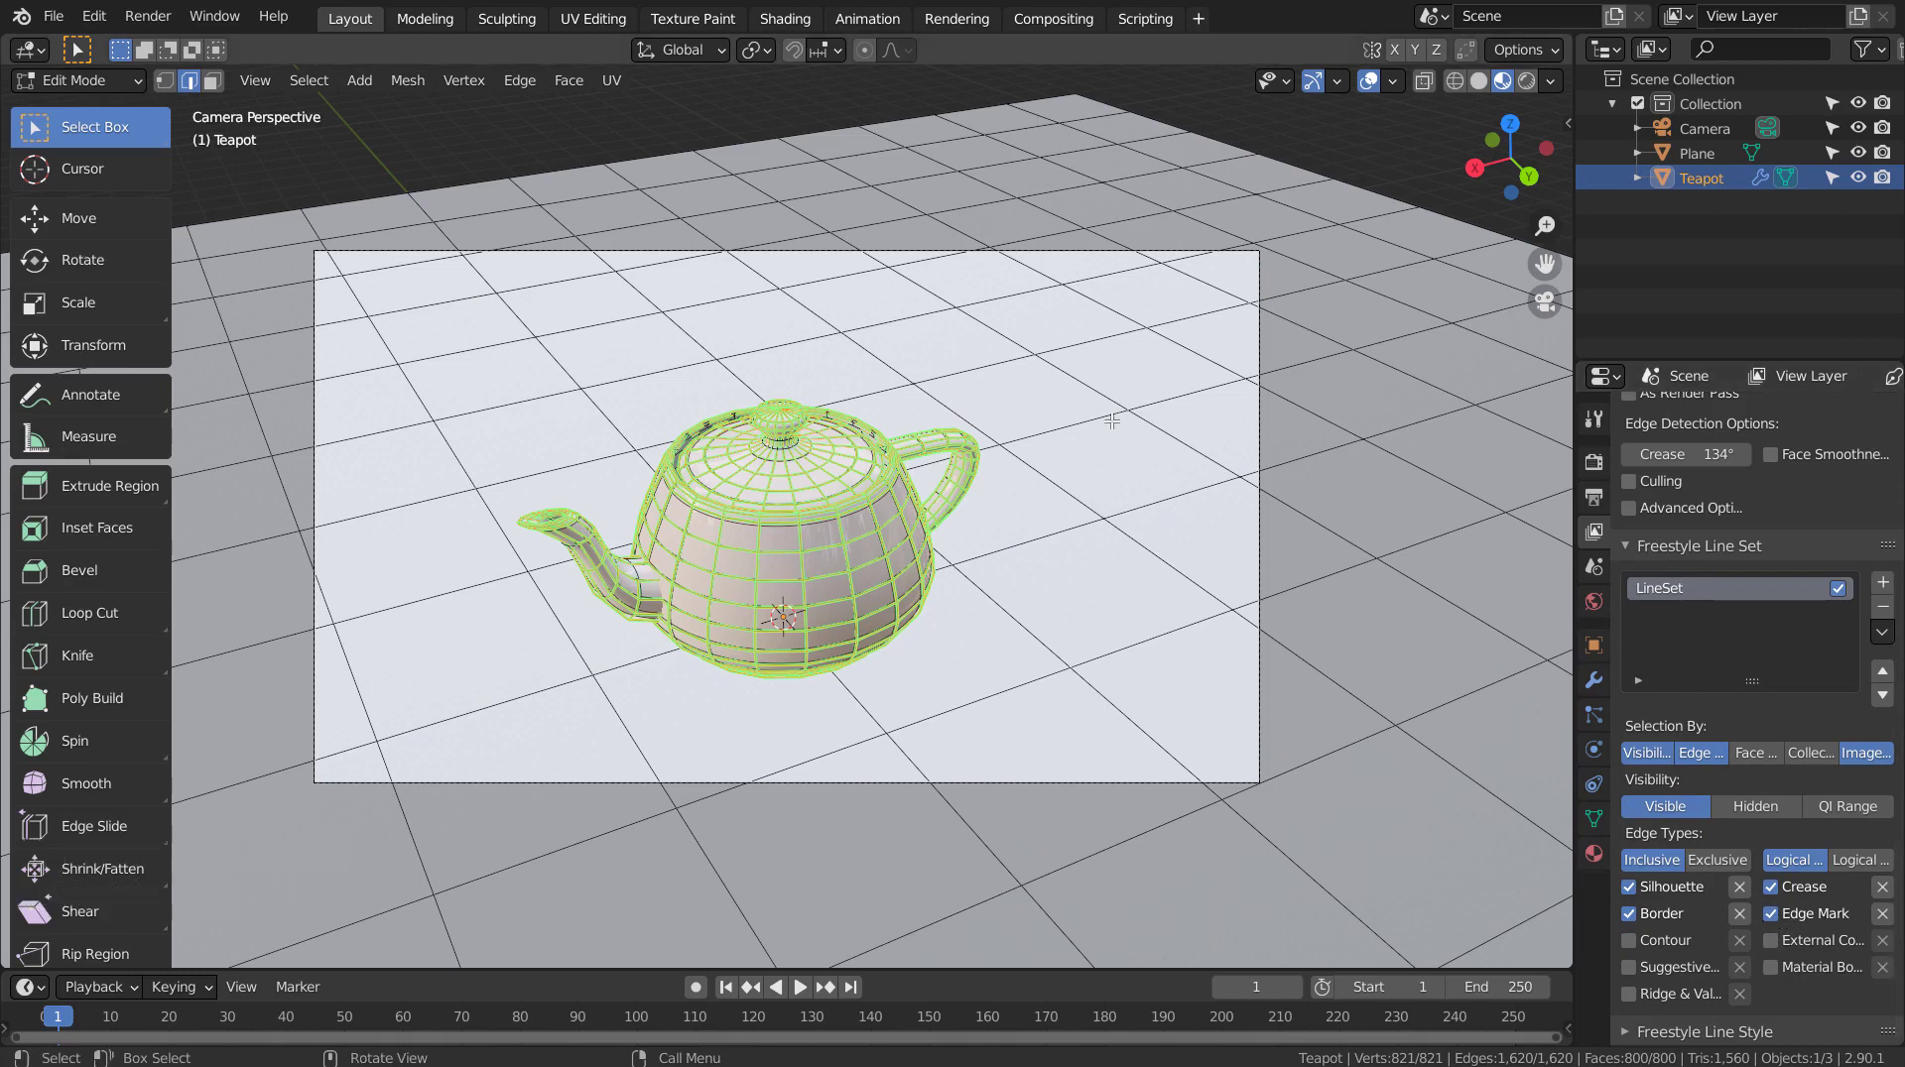
Start a render of the teapot, cancel it, and close the render window.
key(F12)
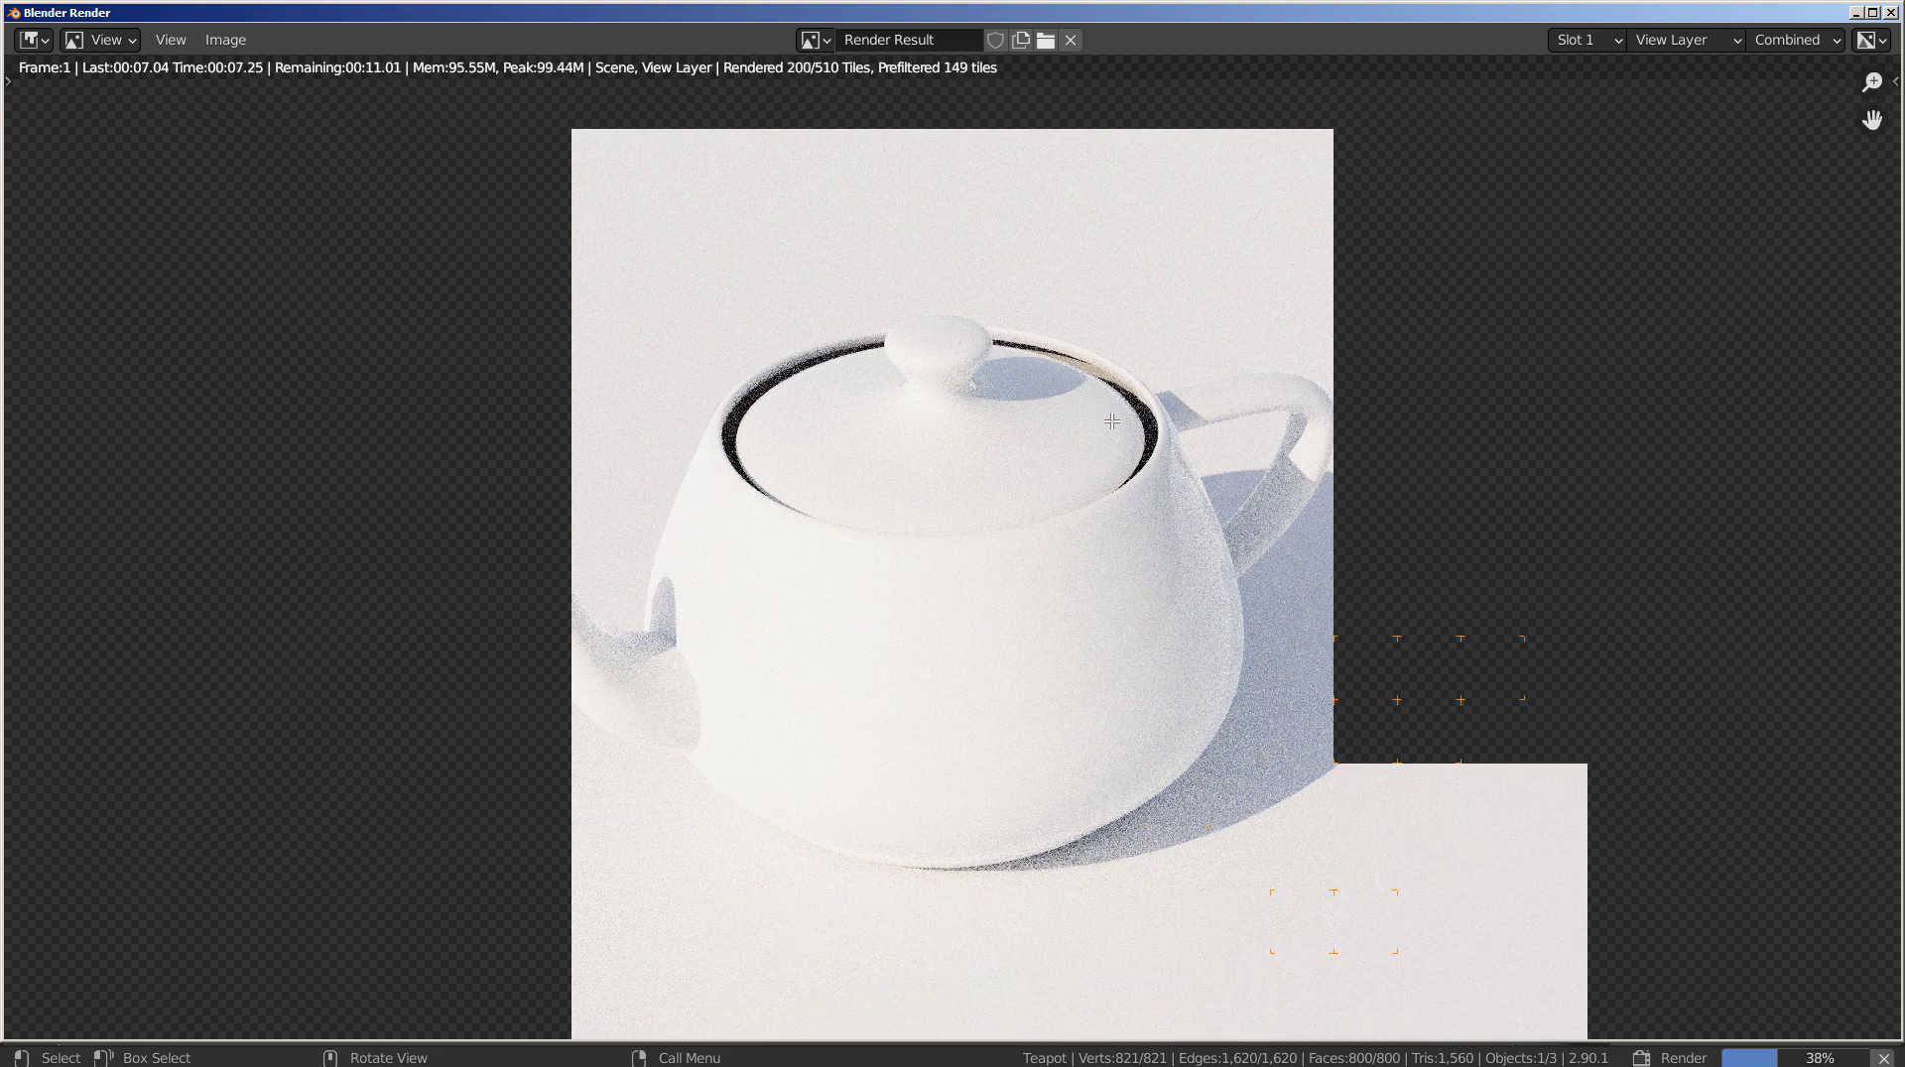
key(Escape)
click(1895, 12)
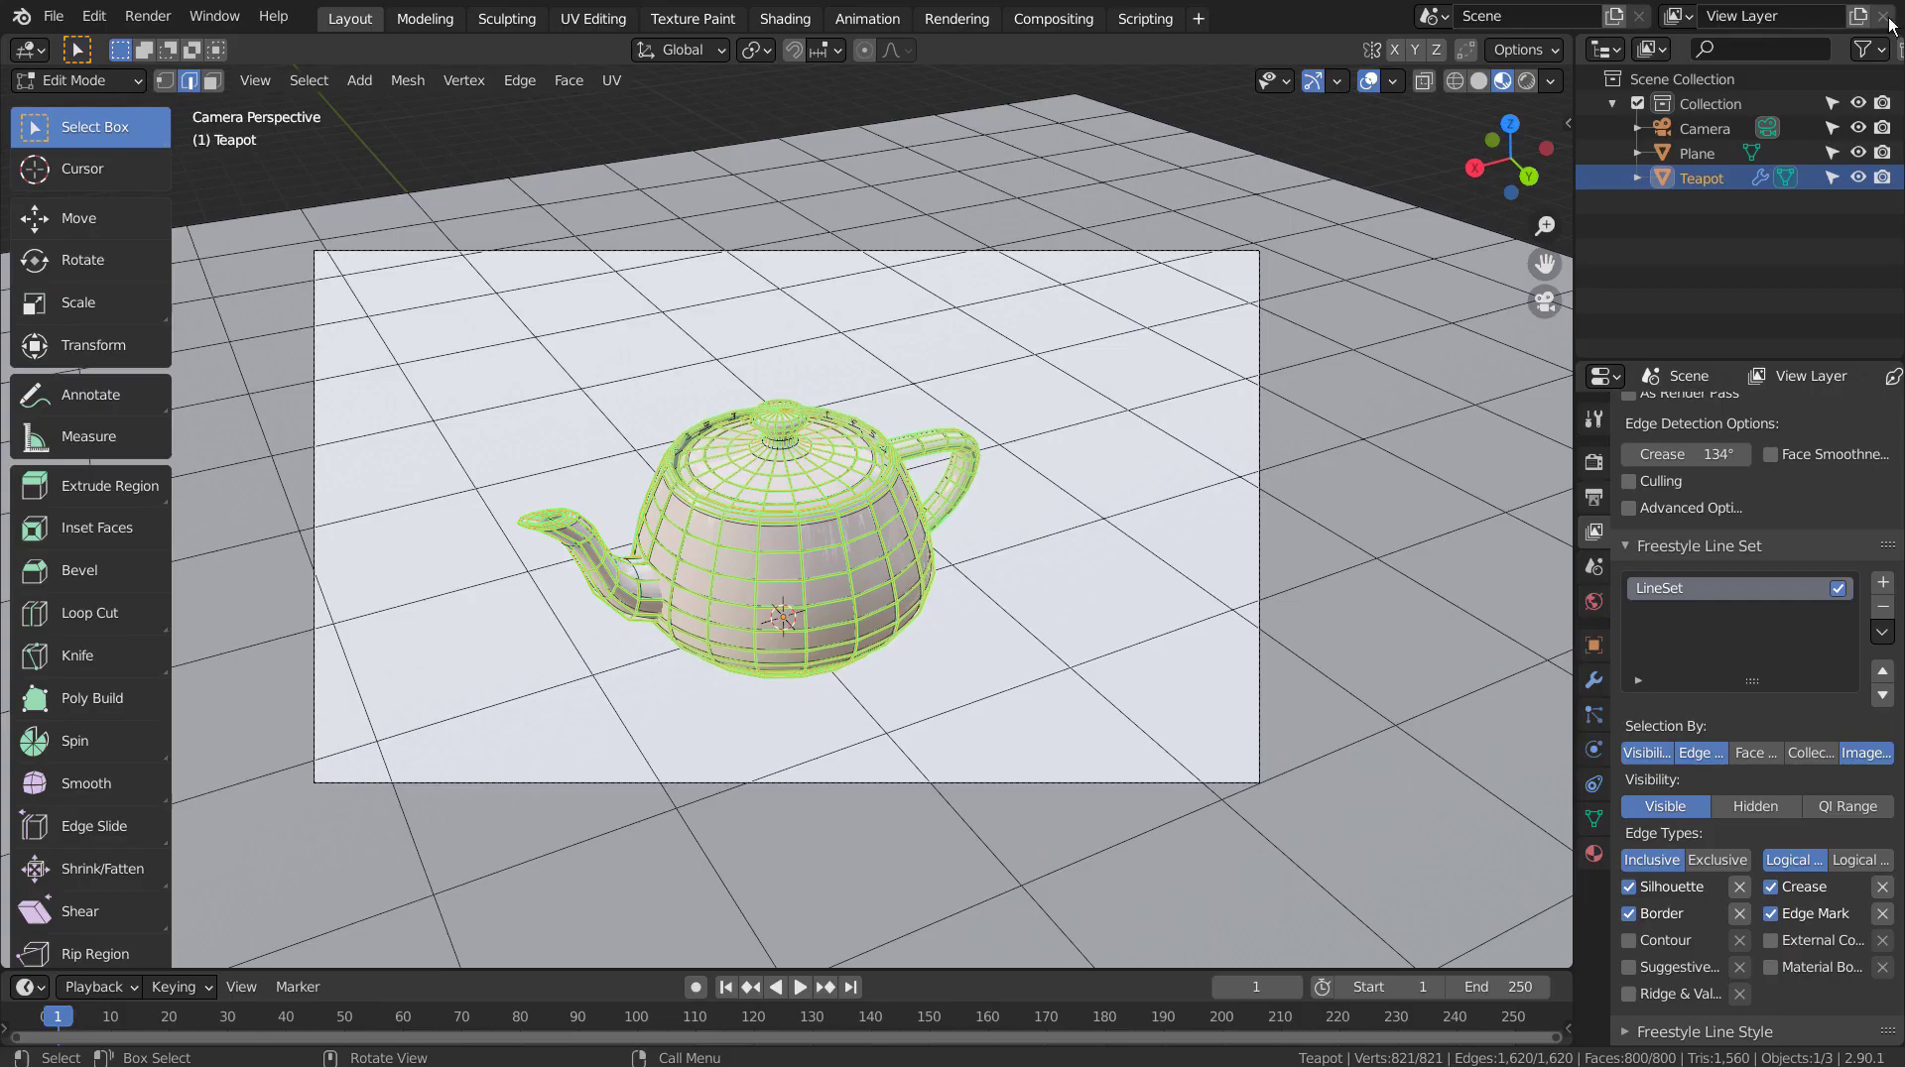
Set the output resolution scale to 25% and make a quick preview render.
click(1595, 497)
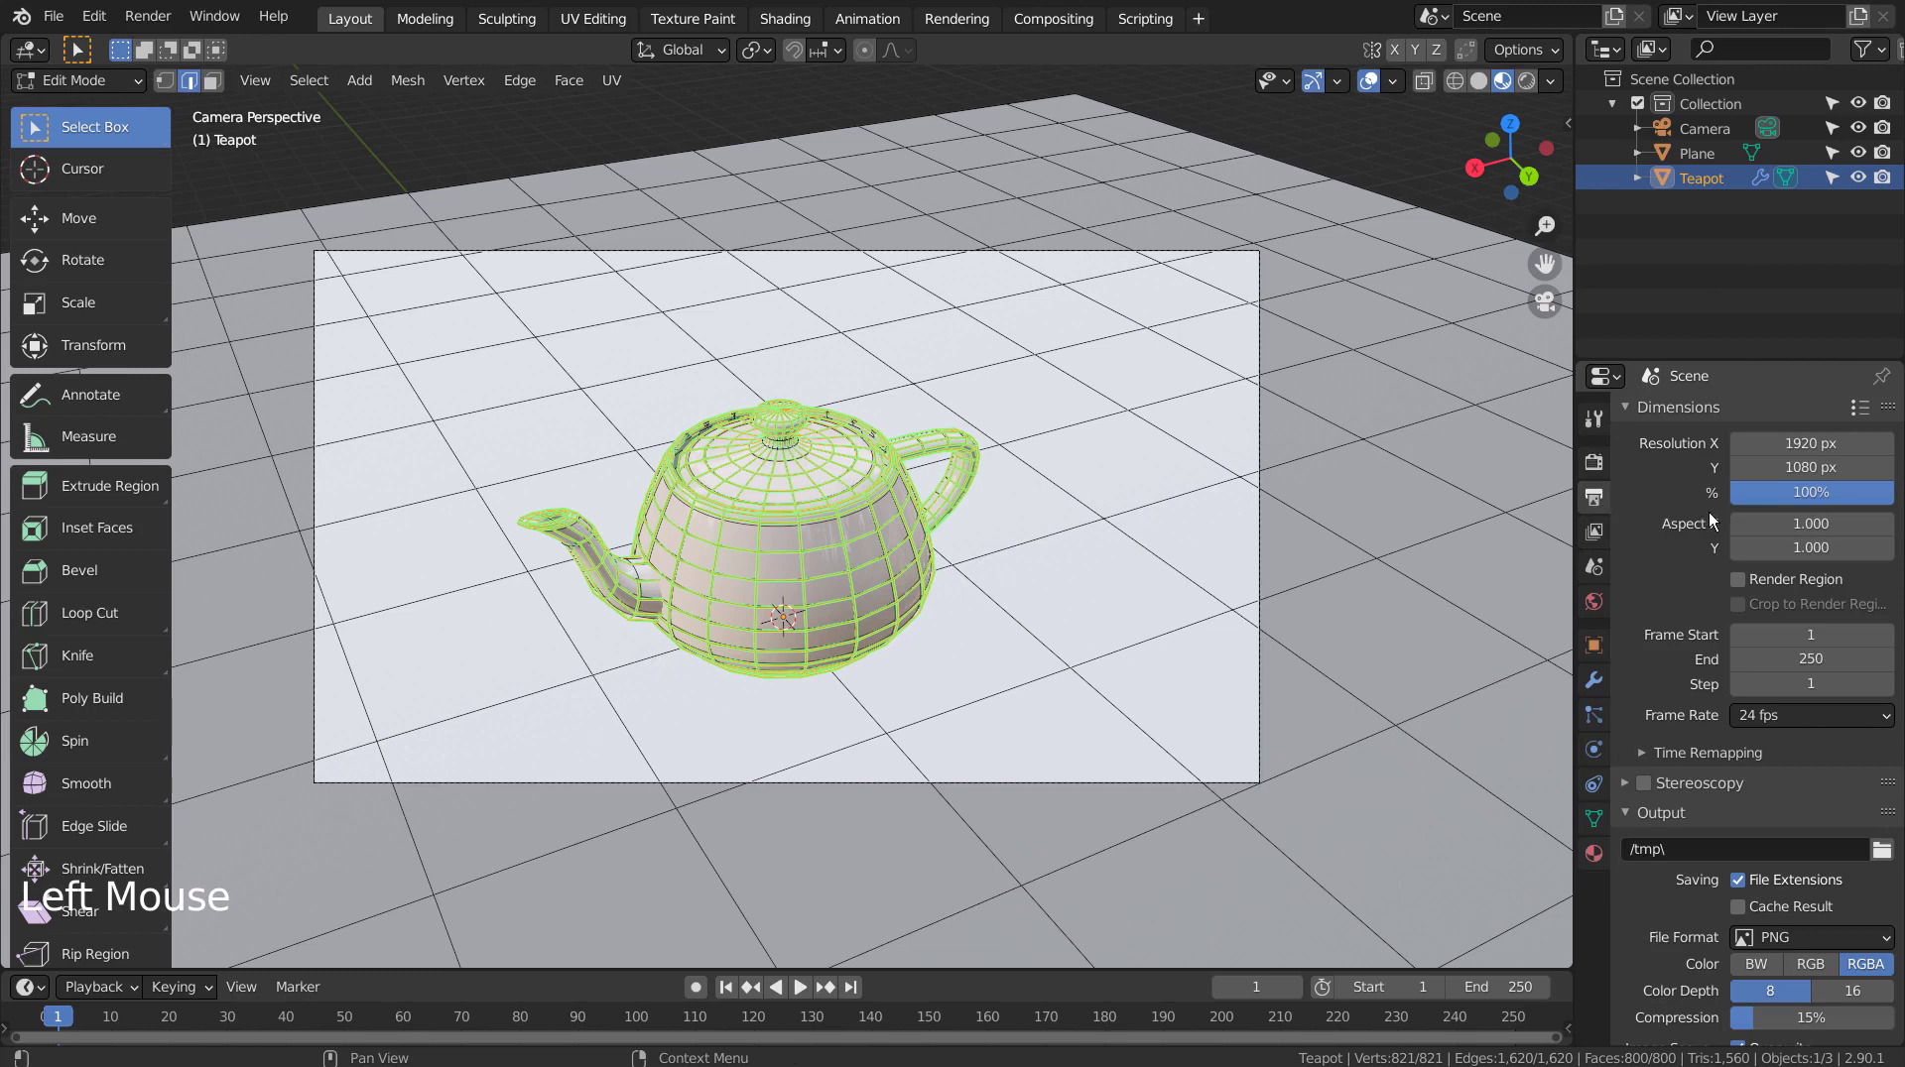
double_click(1788, 493)
text(25)
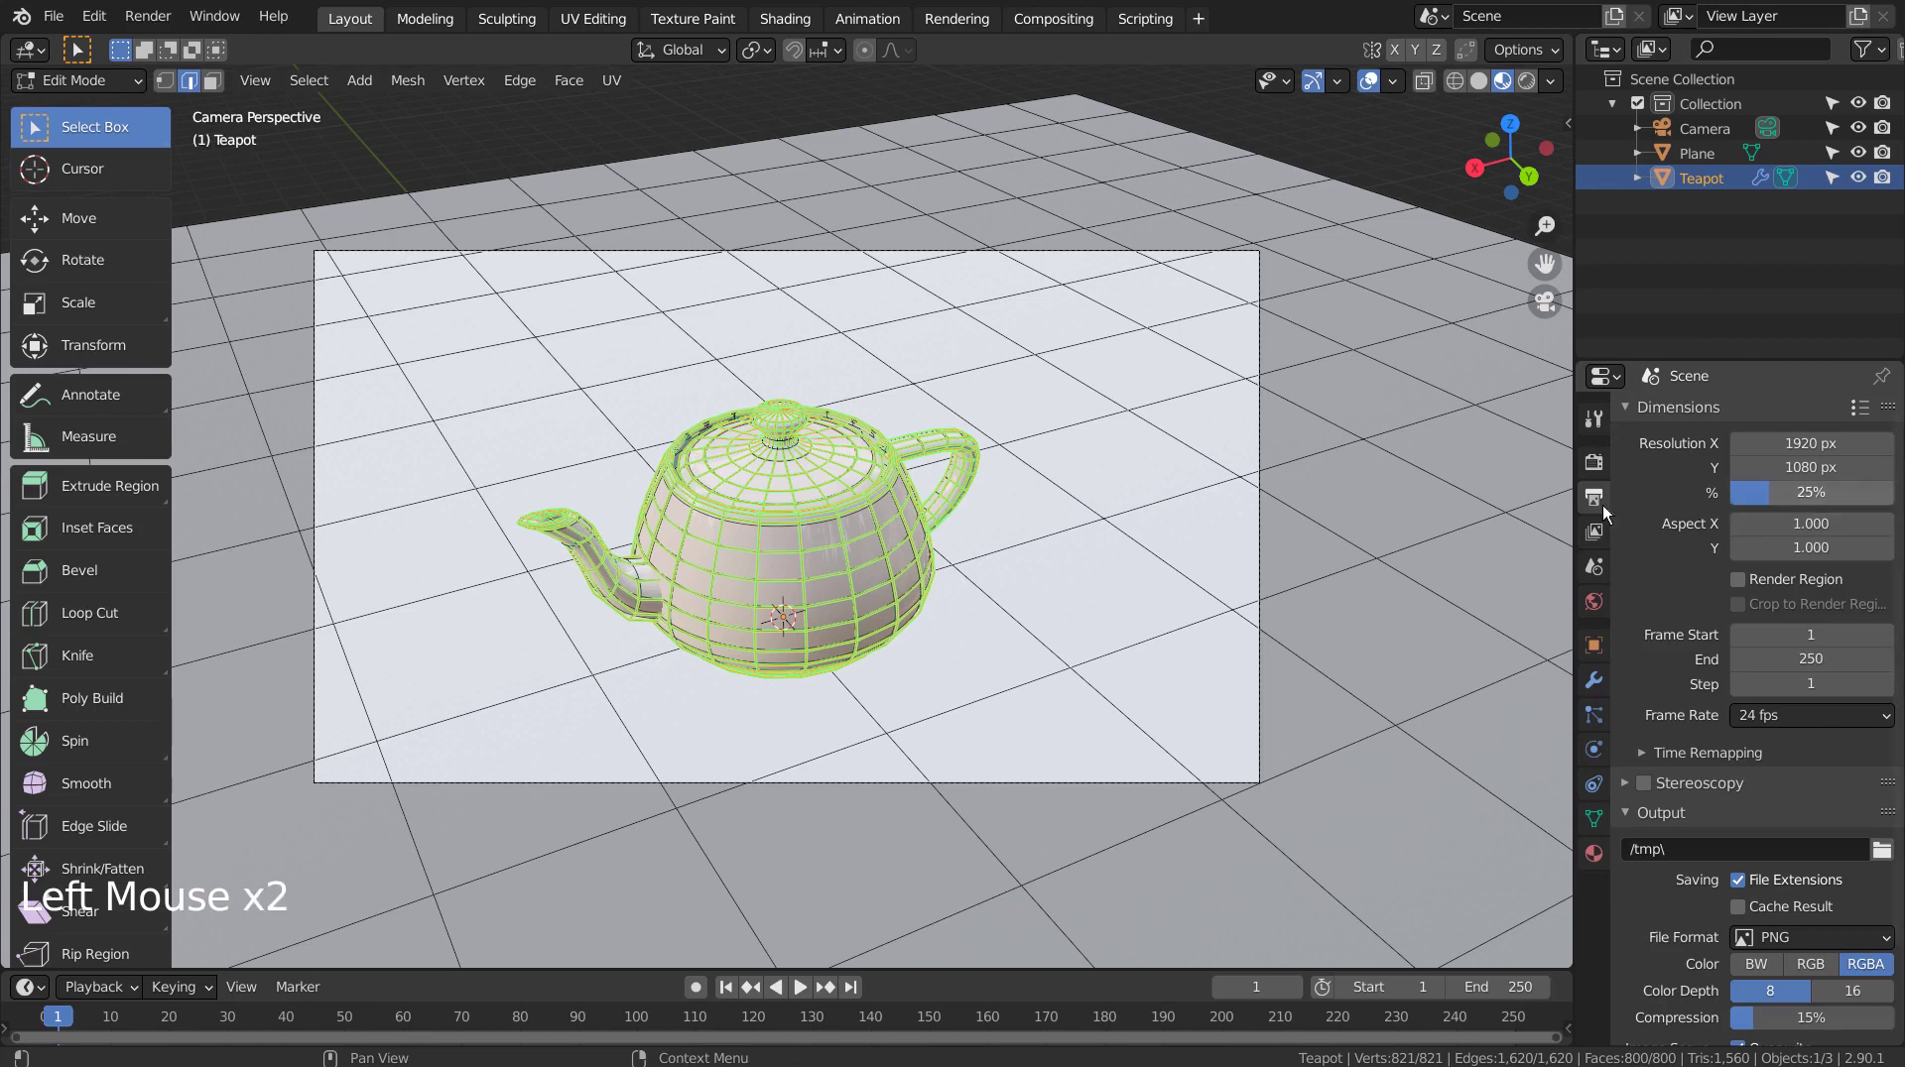
key(F12)
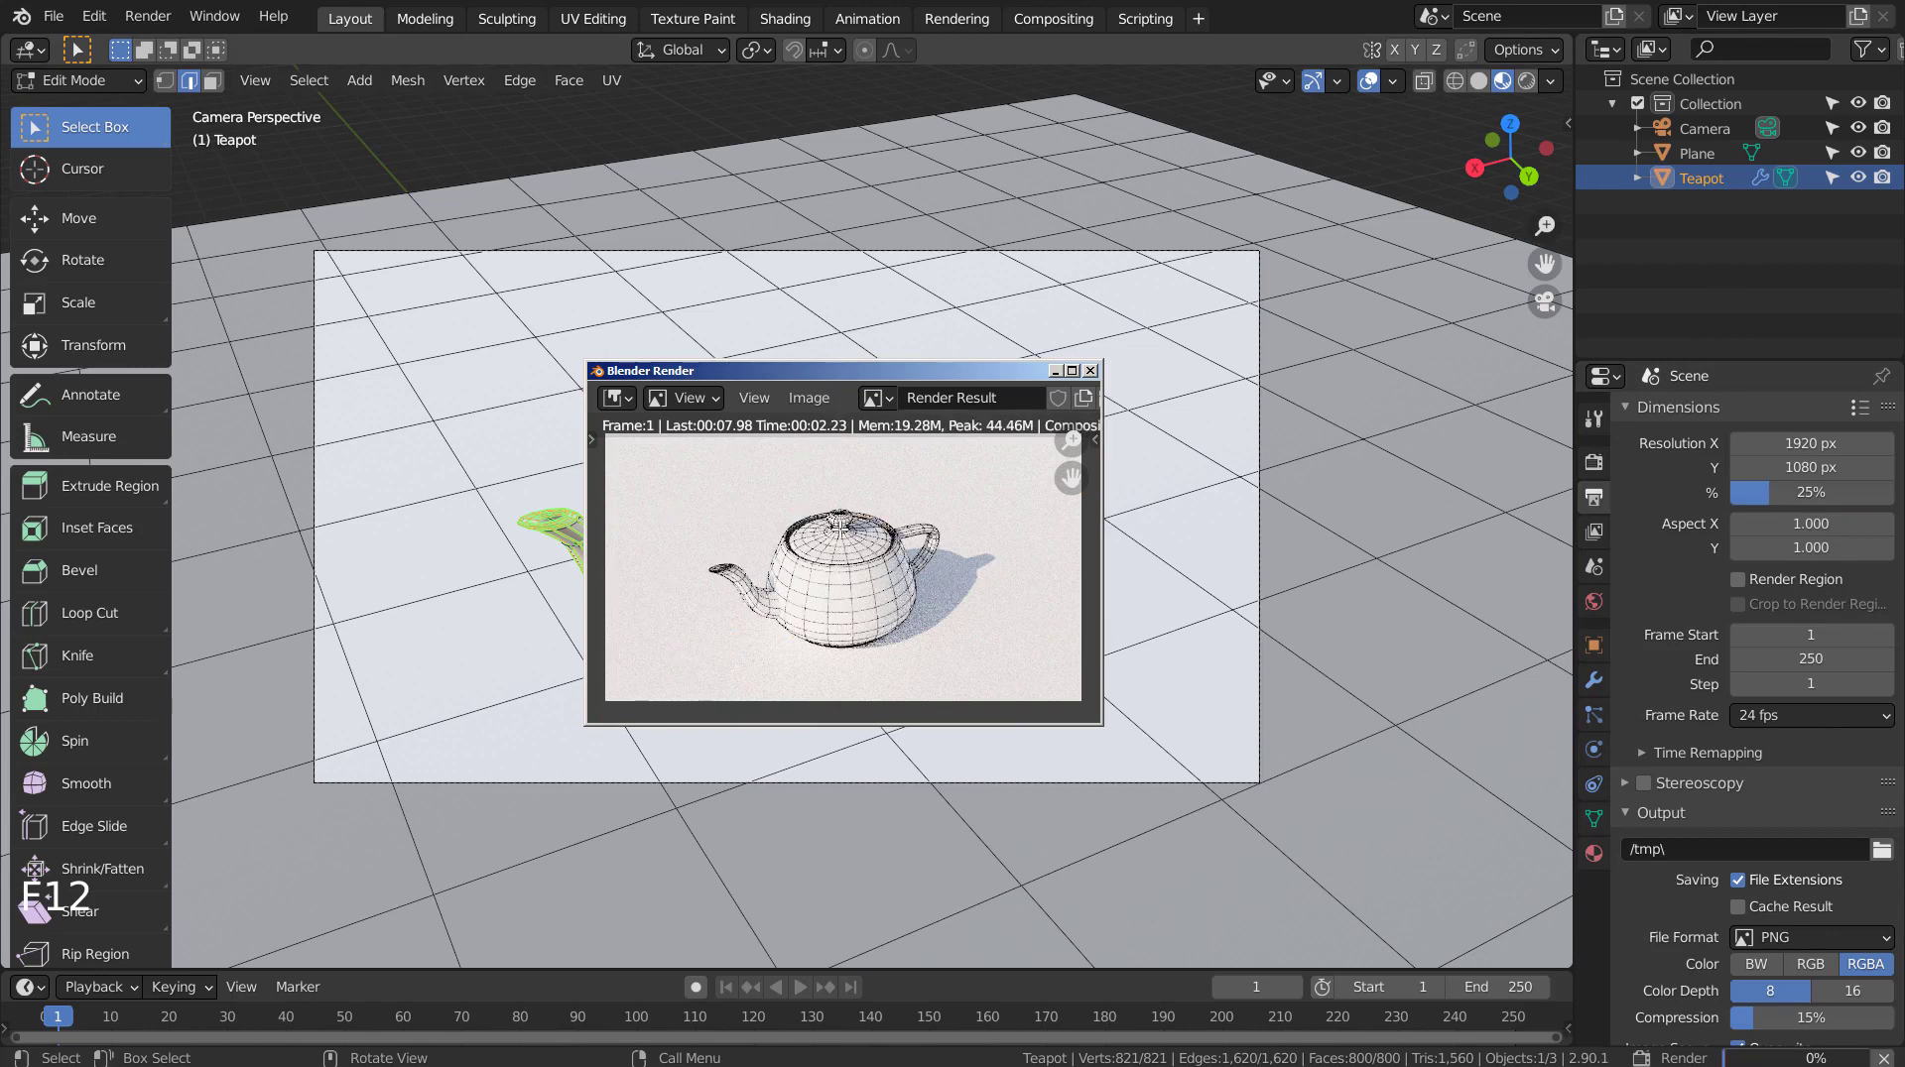
click(1089, 370)
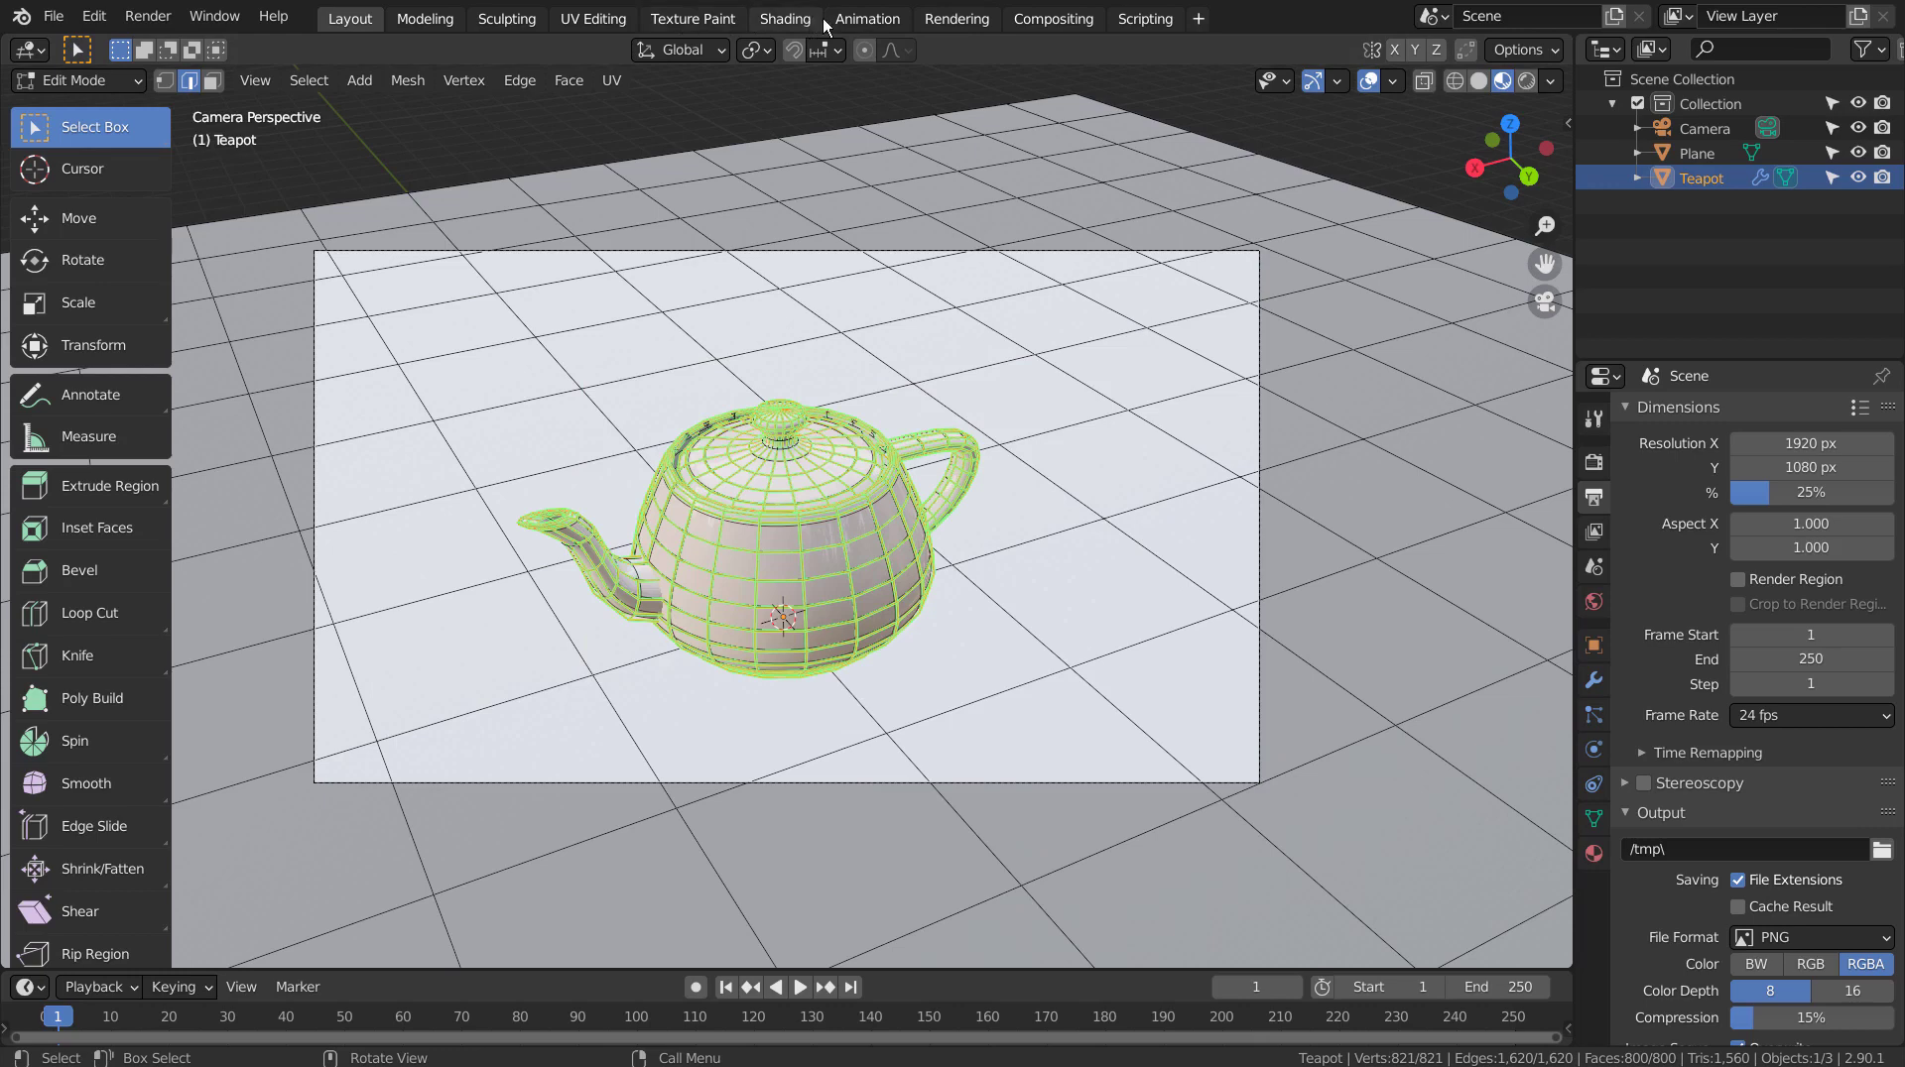
Toggle Use Nodes in the Compositing workspace and return to Layout.
click(1063, 22)
click(277, 55)
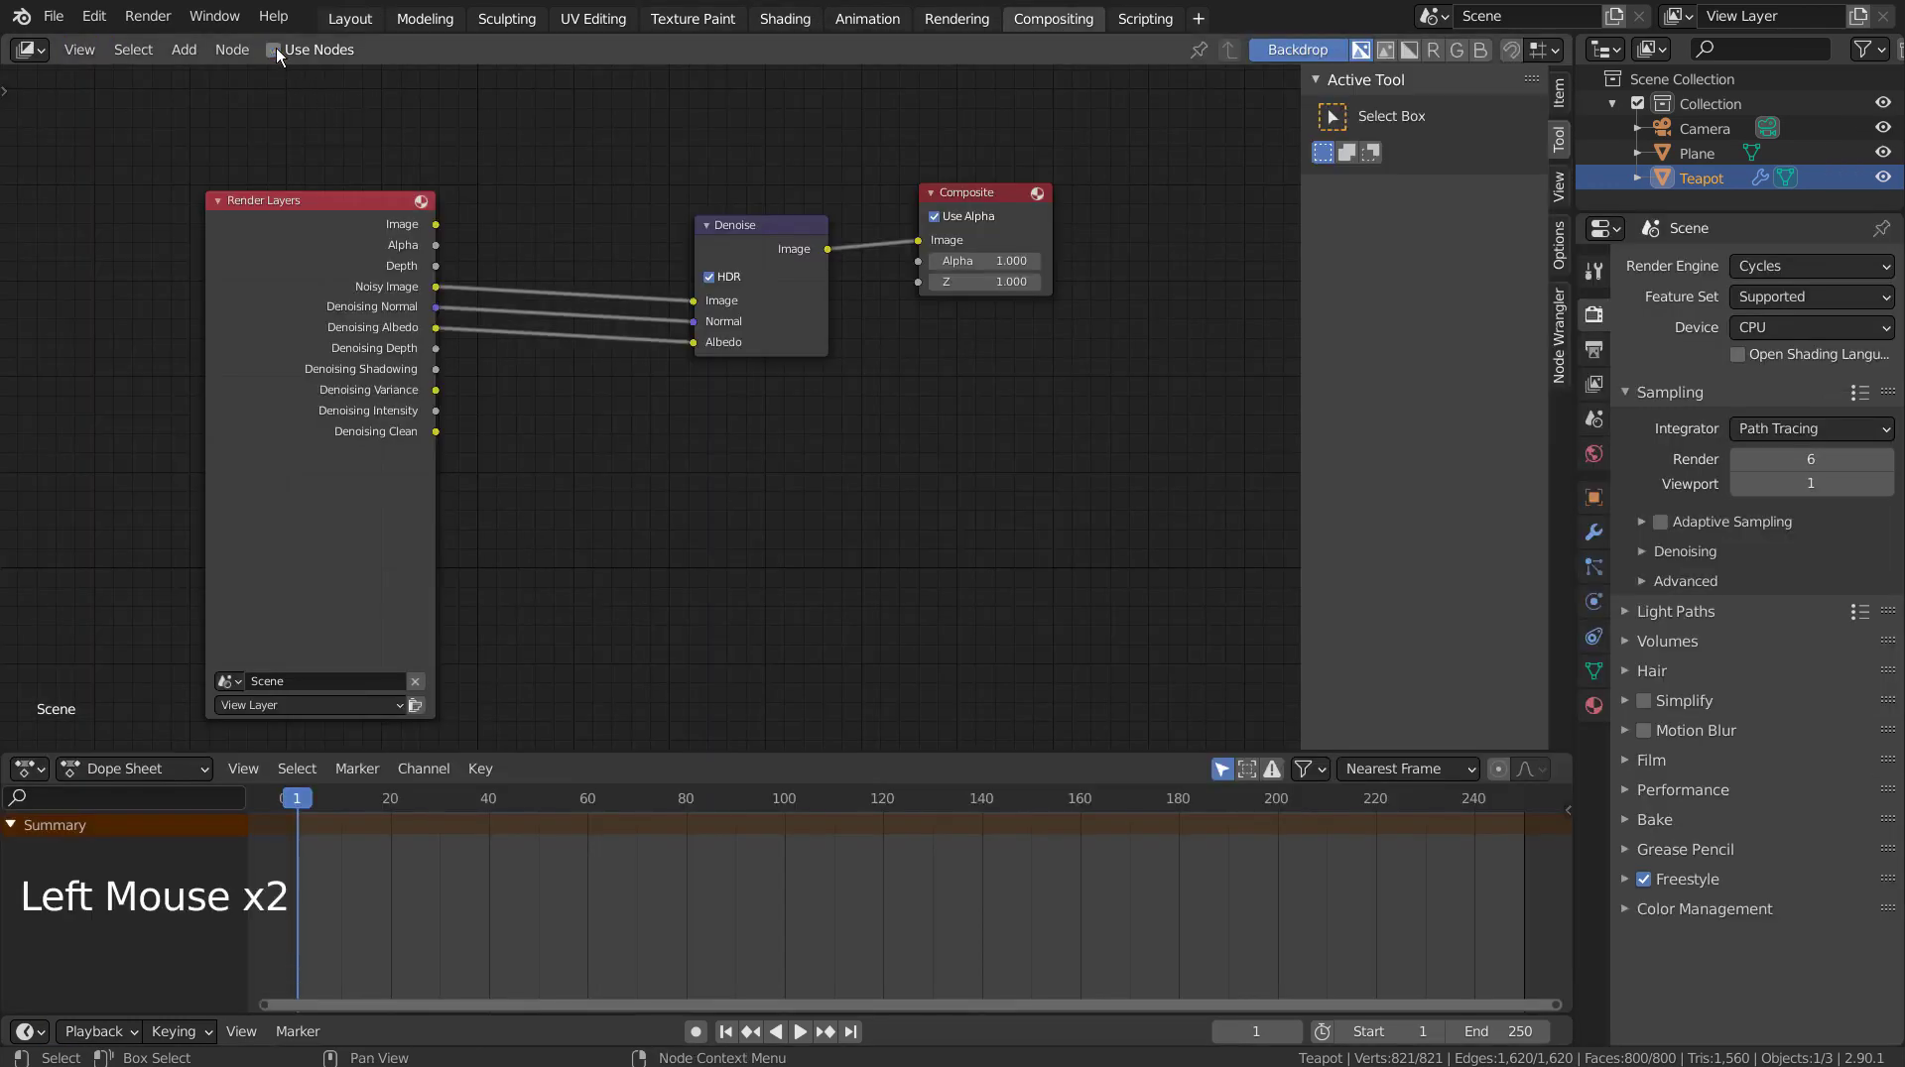
click(347, 19)
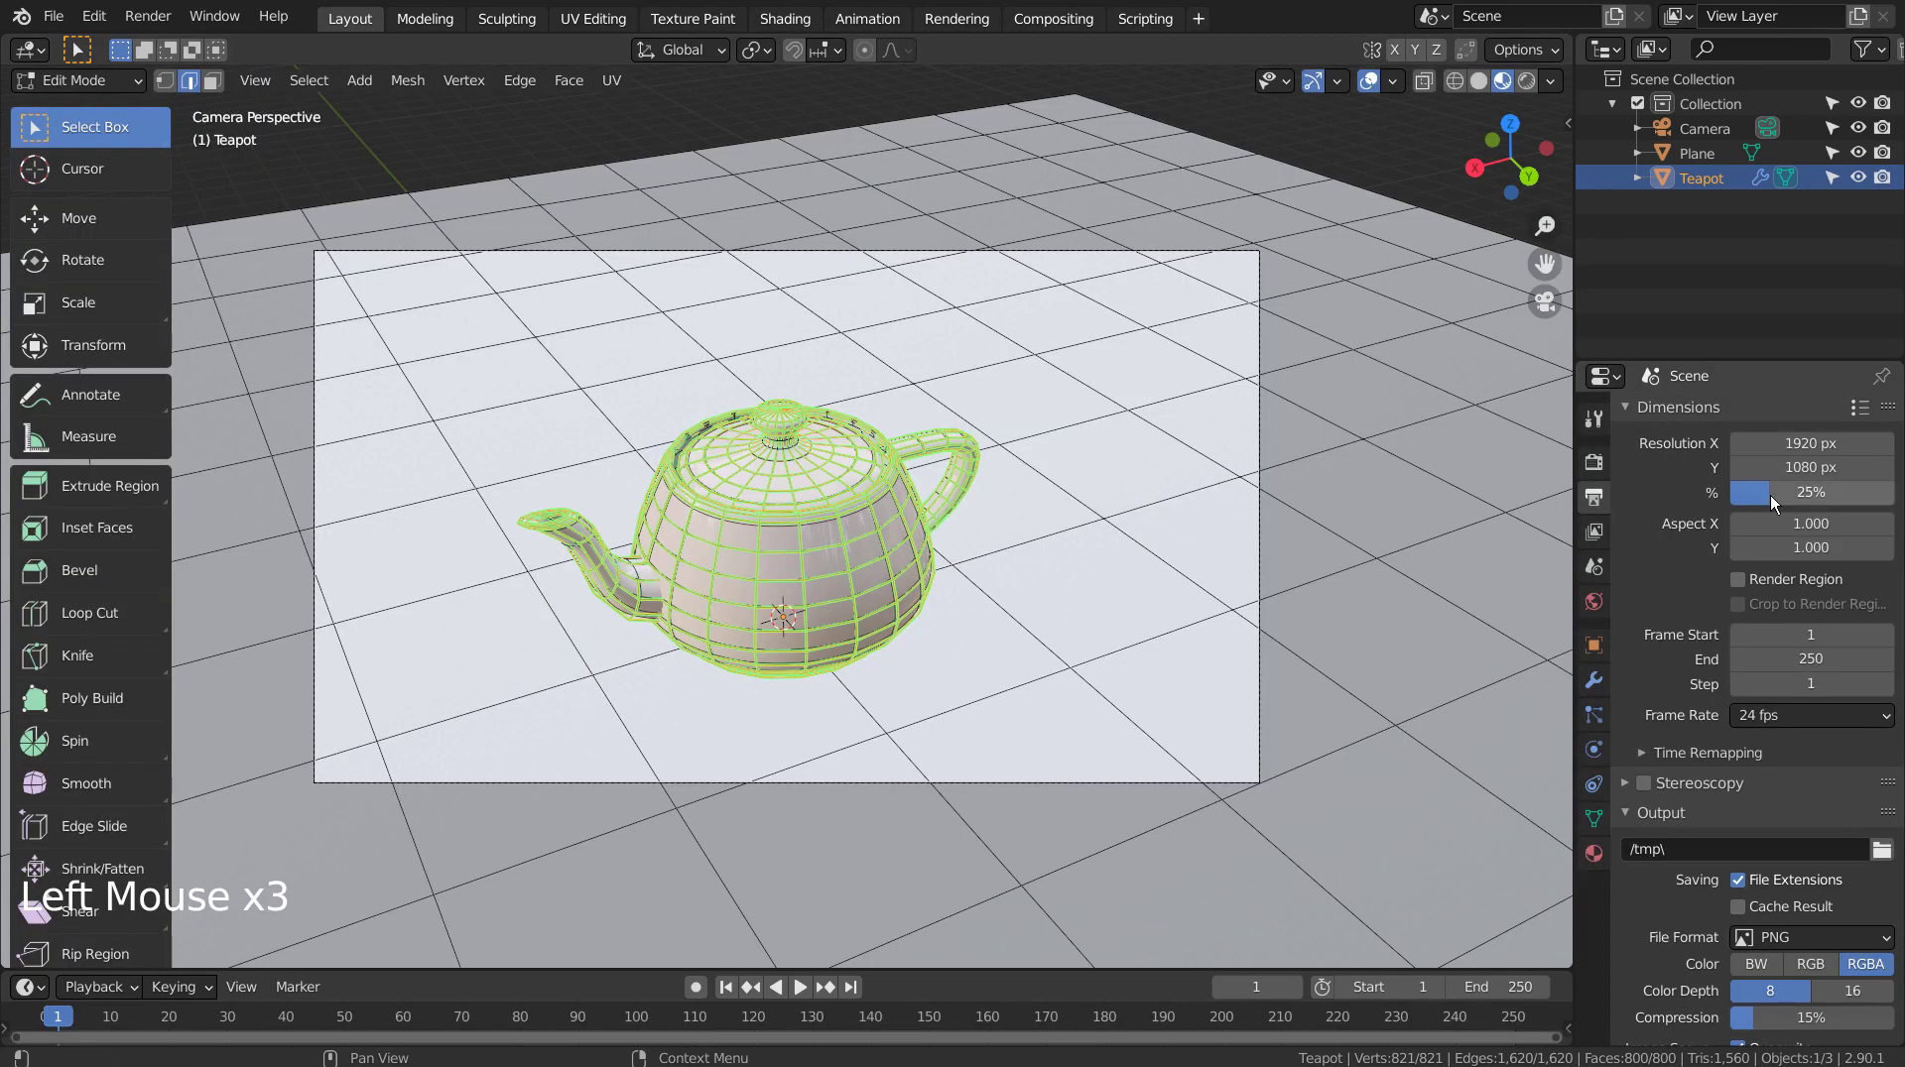
Set the resolution scale to 50% and render the teapot.
click(1769, 493)
text(50)
key(Return)
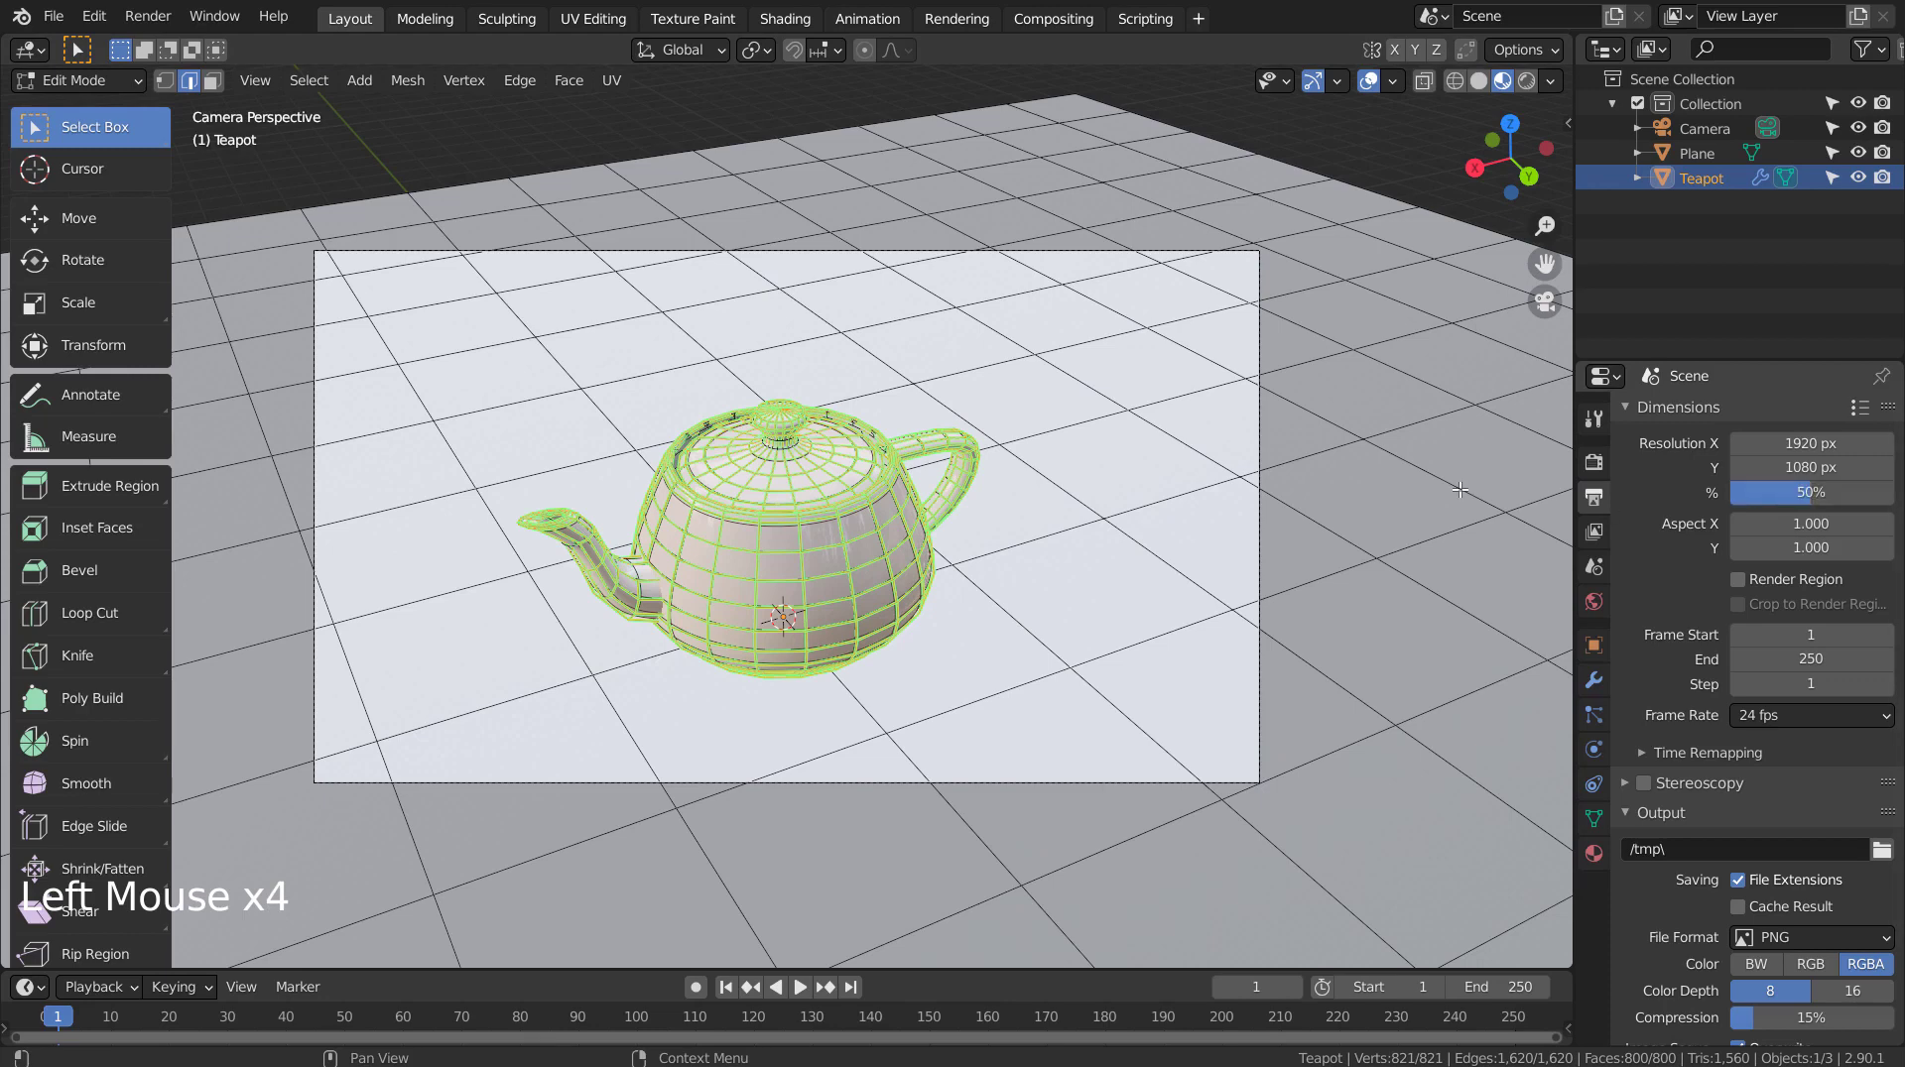
key(F12)
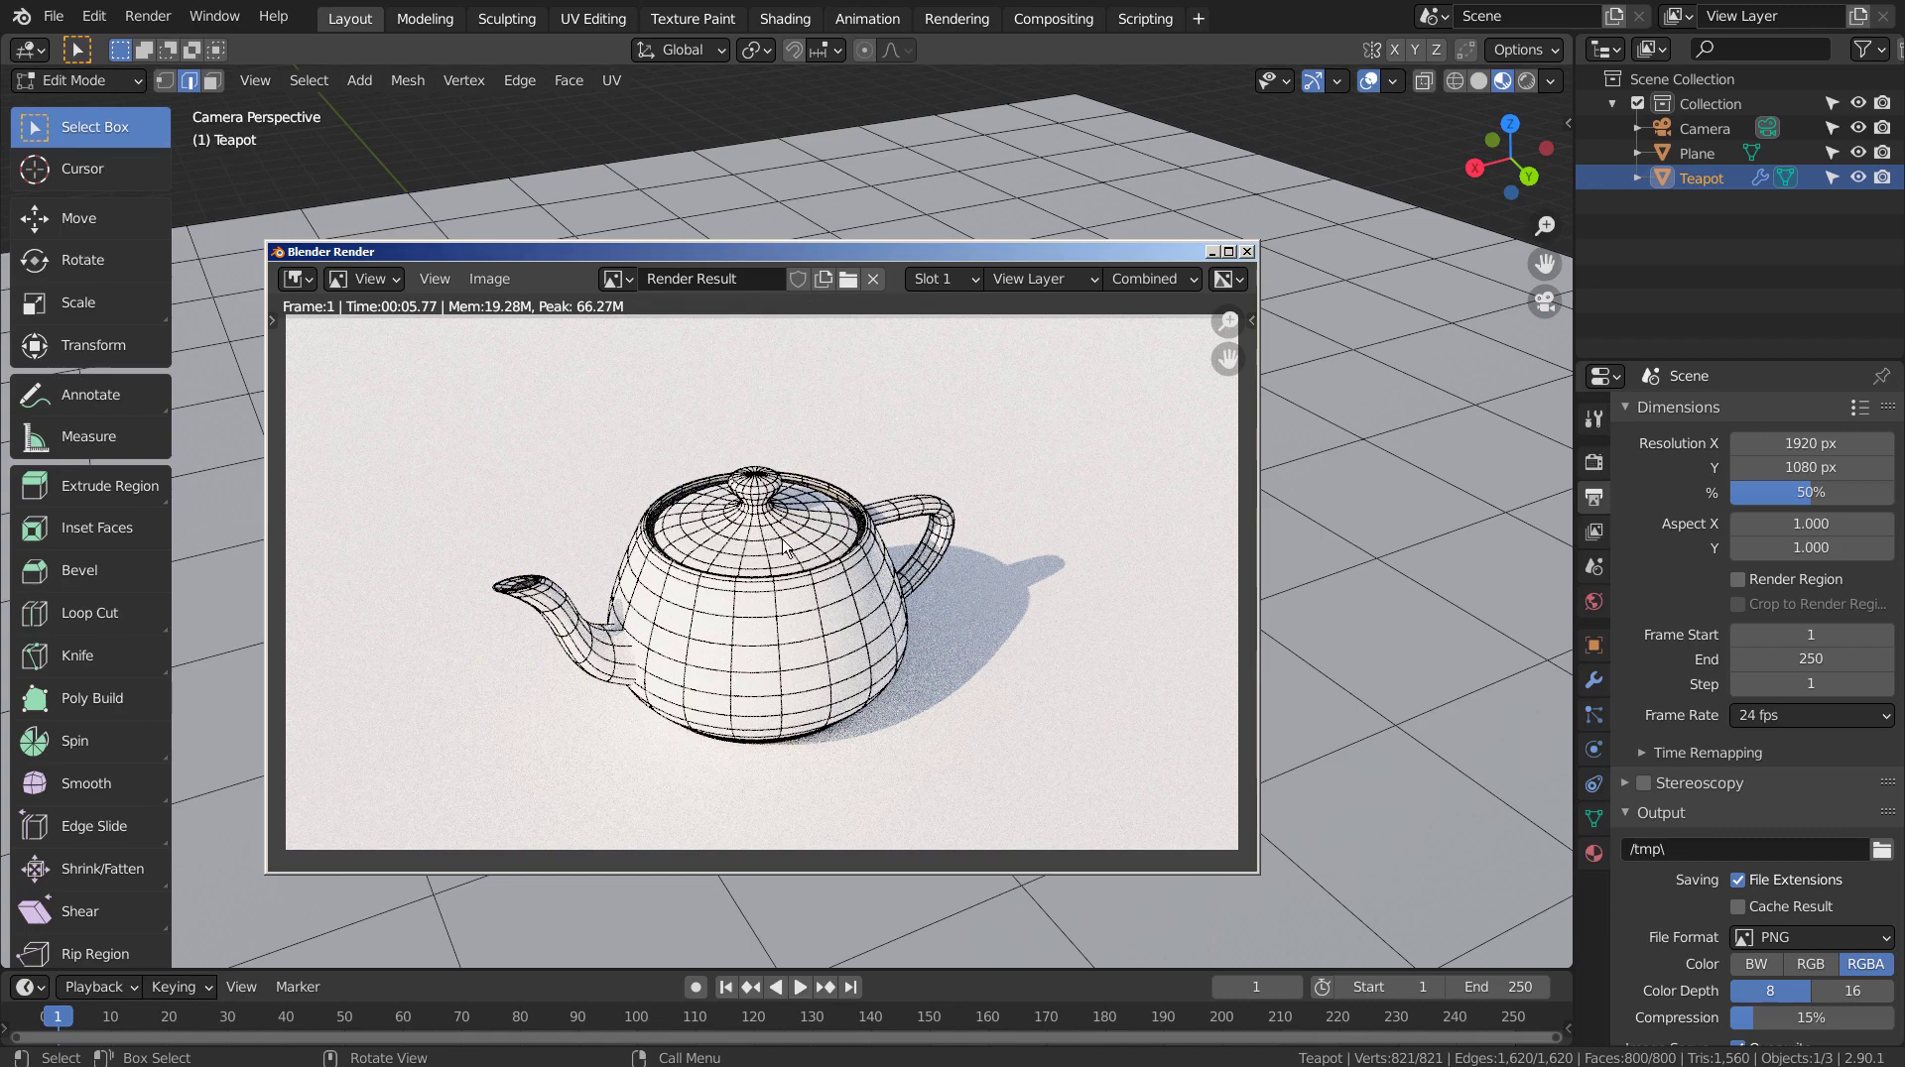
Close the render, put the ground plane in Edit Mode, and undo an accidental edge crease.
click(1254, 254)
key(Tab)
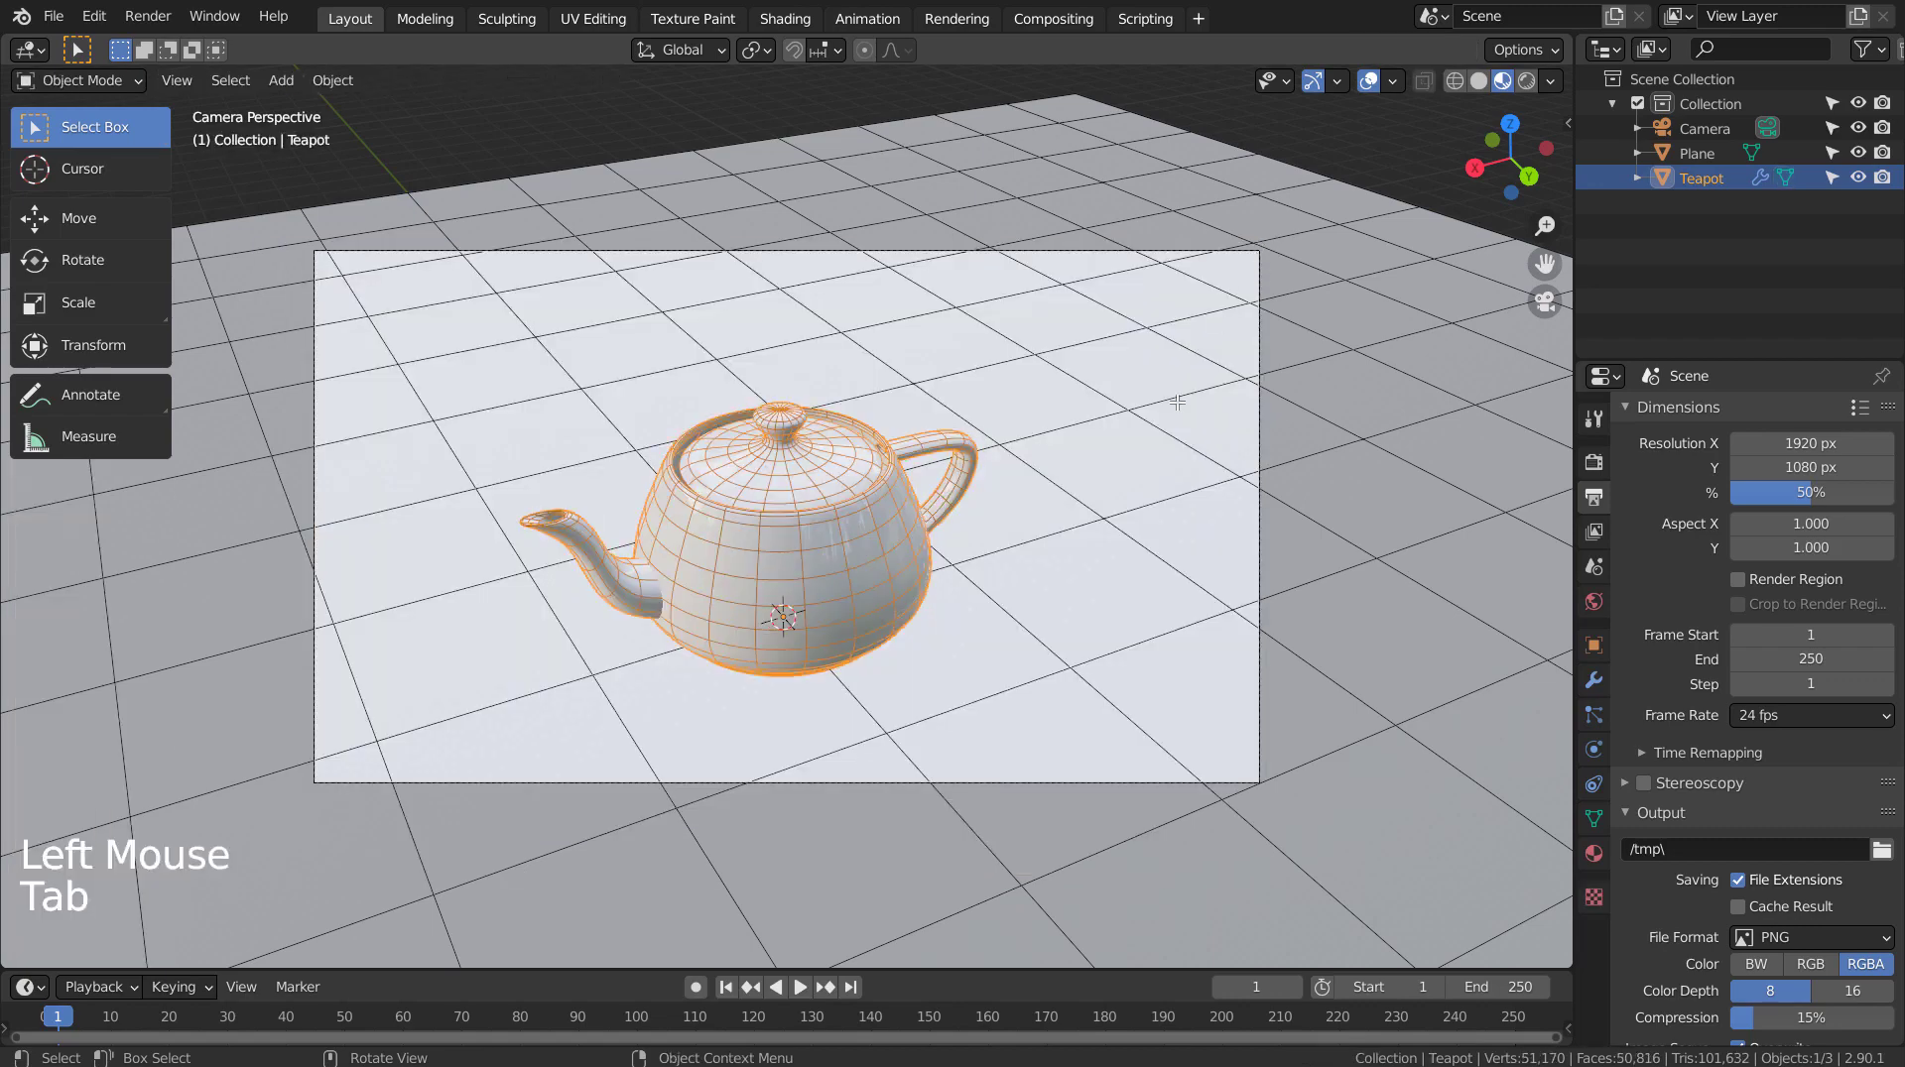
click(1181, 409)
key(Tab)
key(ctrl+e)
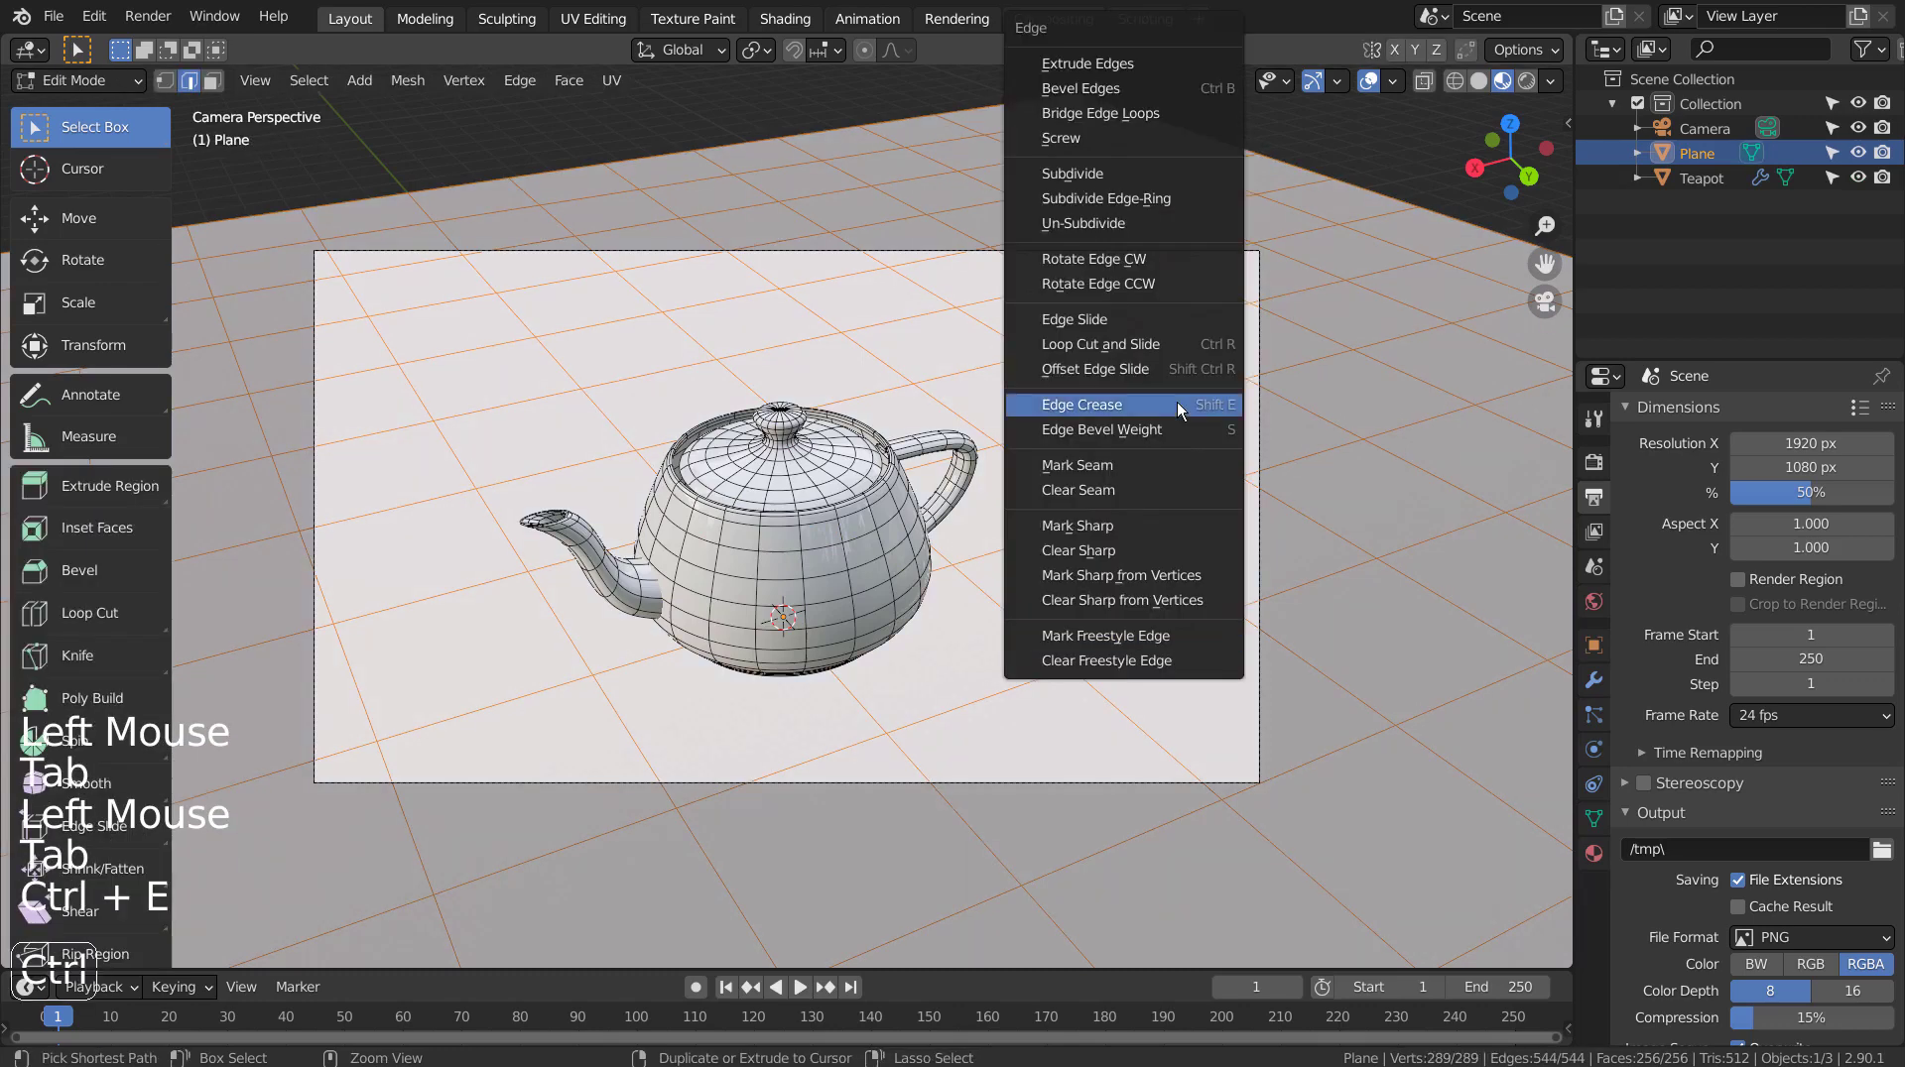
click(1176, 404)
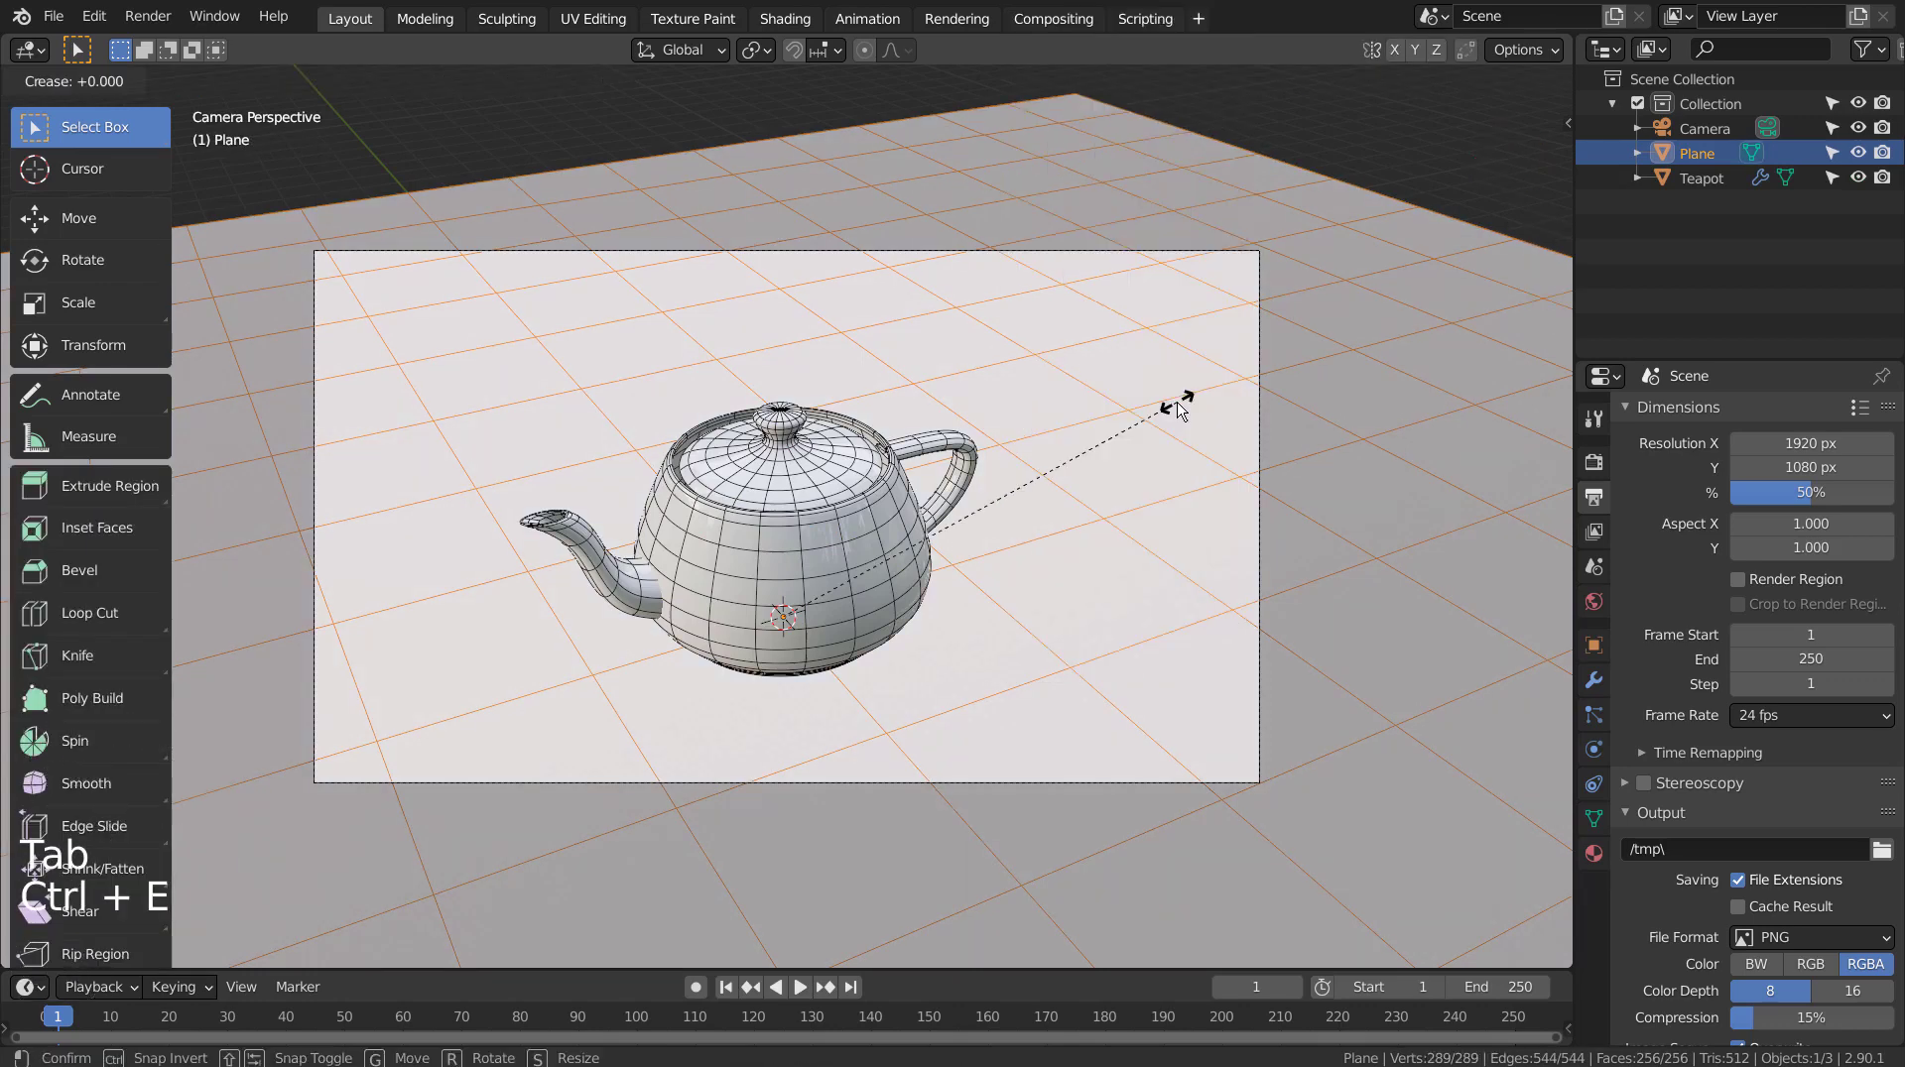
click(1179, 409)
key(ctrl+z)
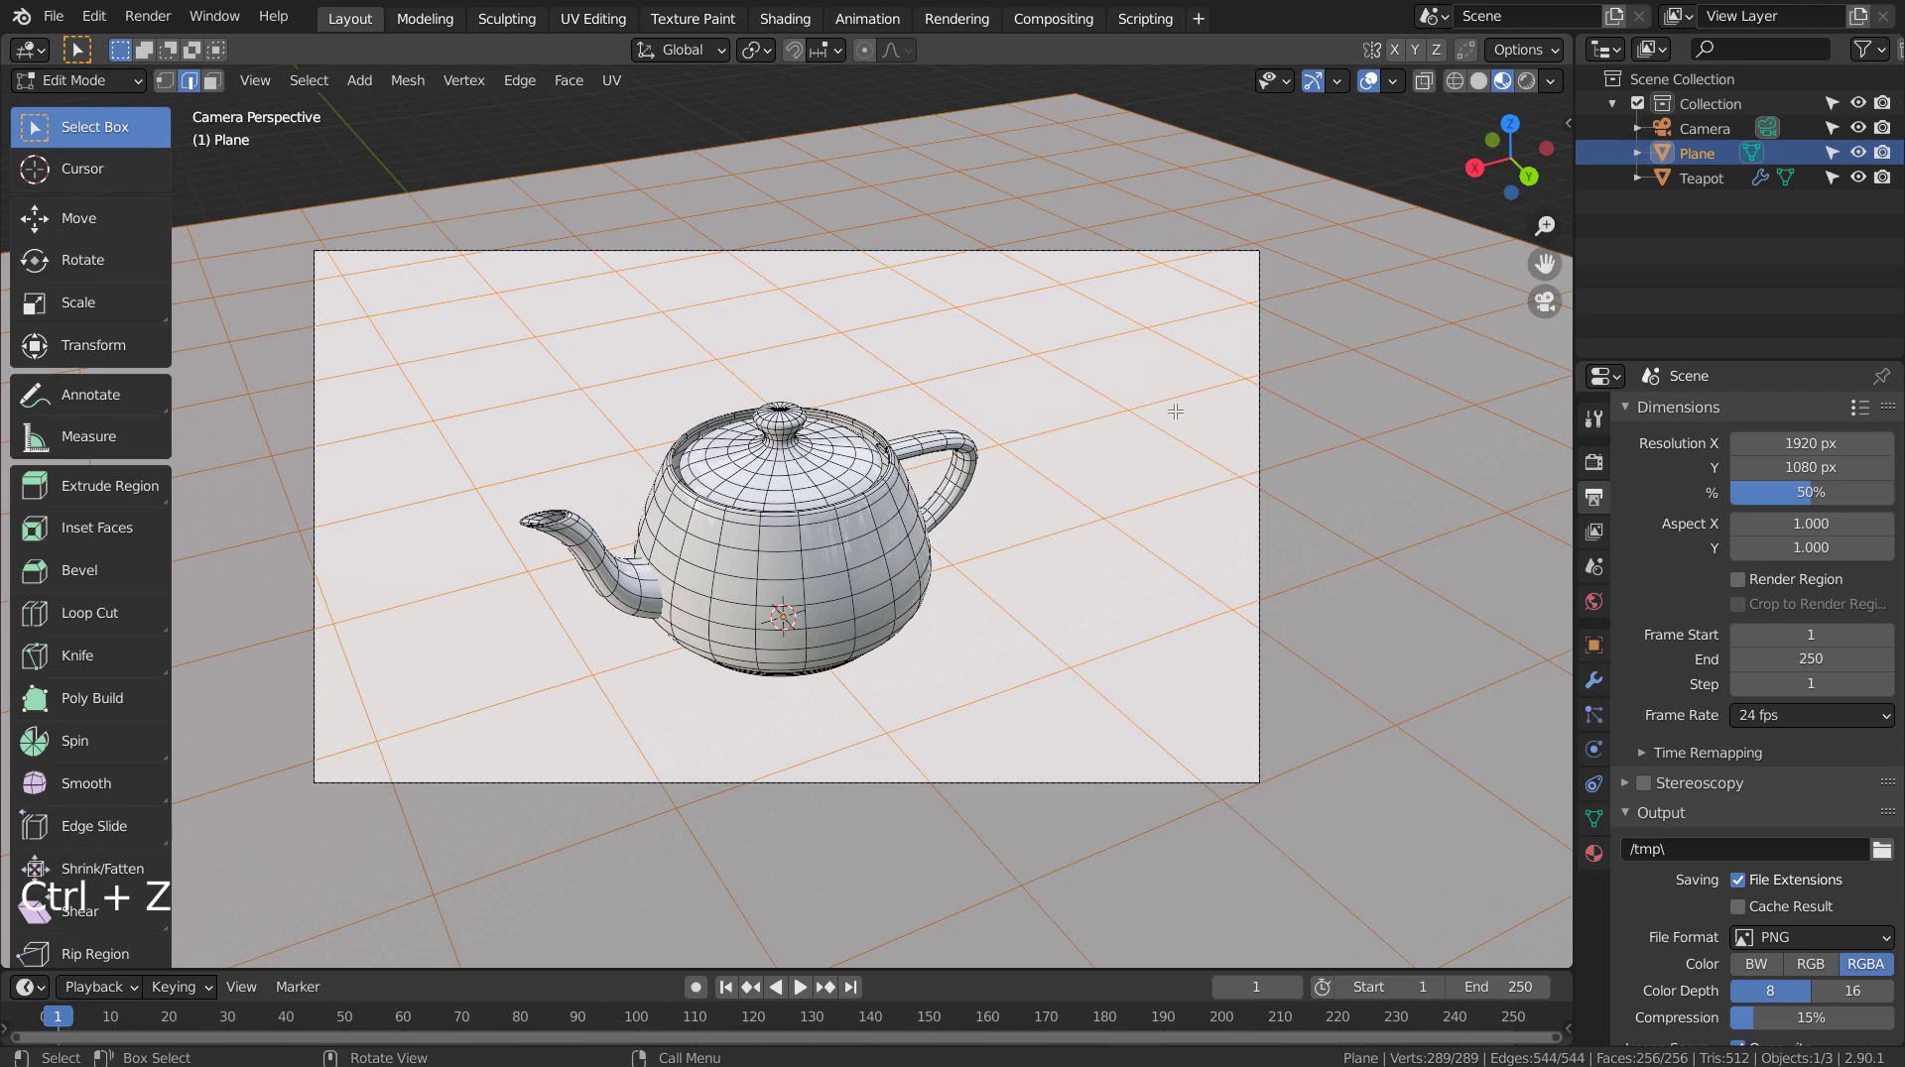
Mark all of the plane's edges as Freestyle edges and return to Object Mode.
key(Tab)
key(Tab)
key(2)
key(a)
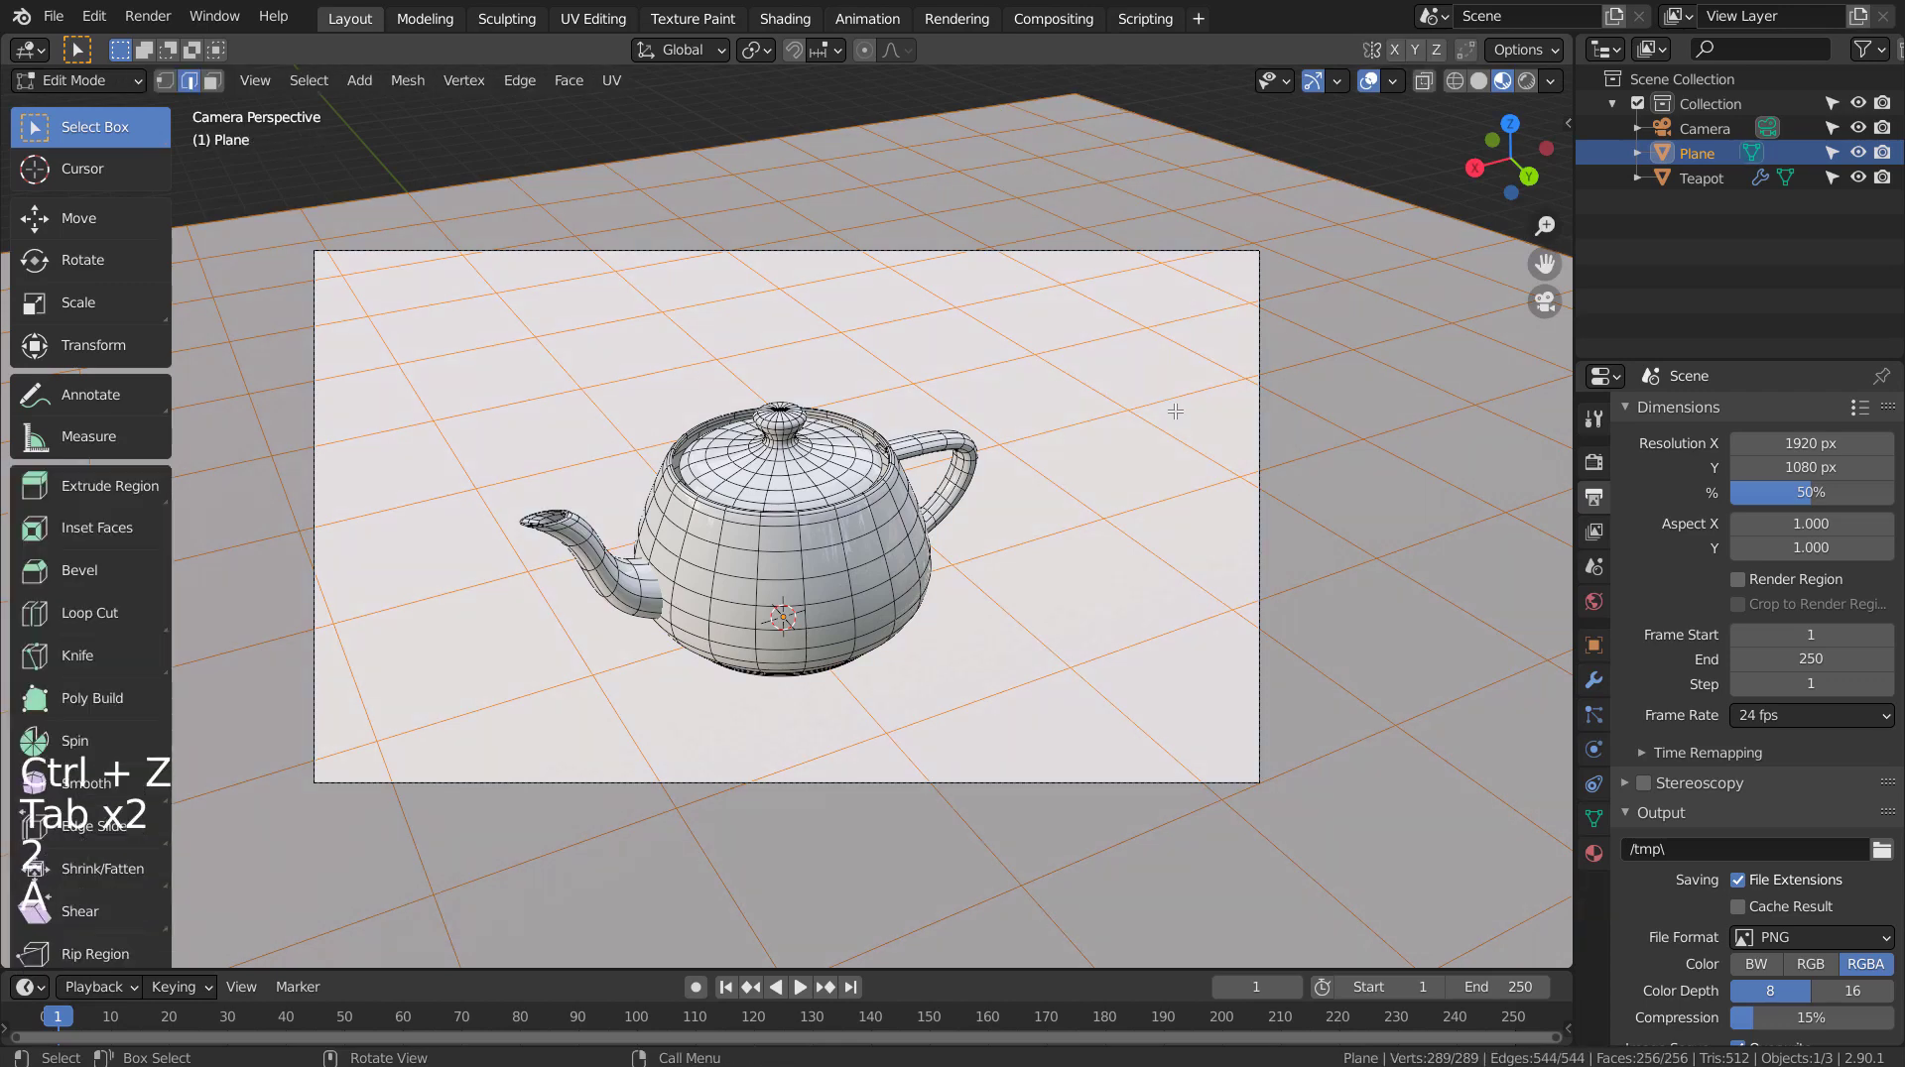
key(ctrl+e)
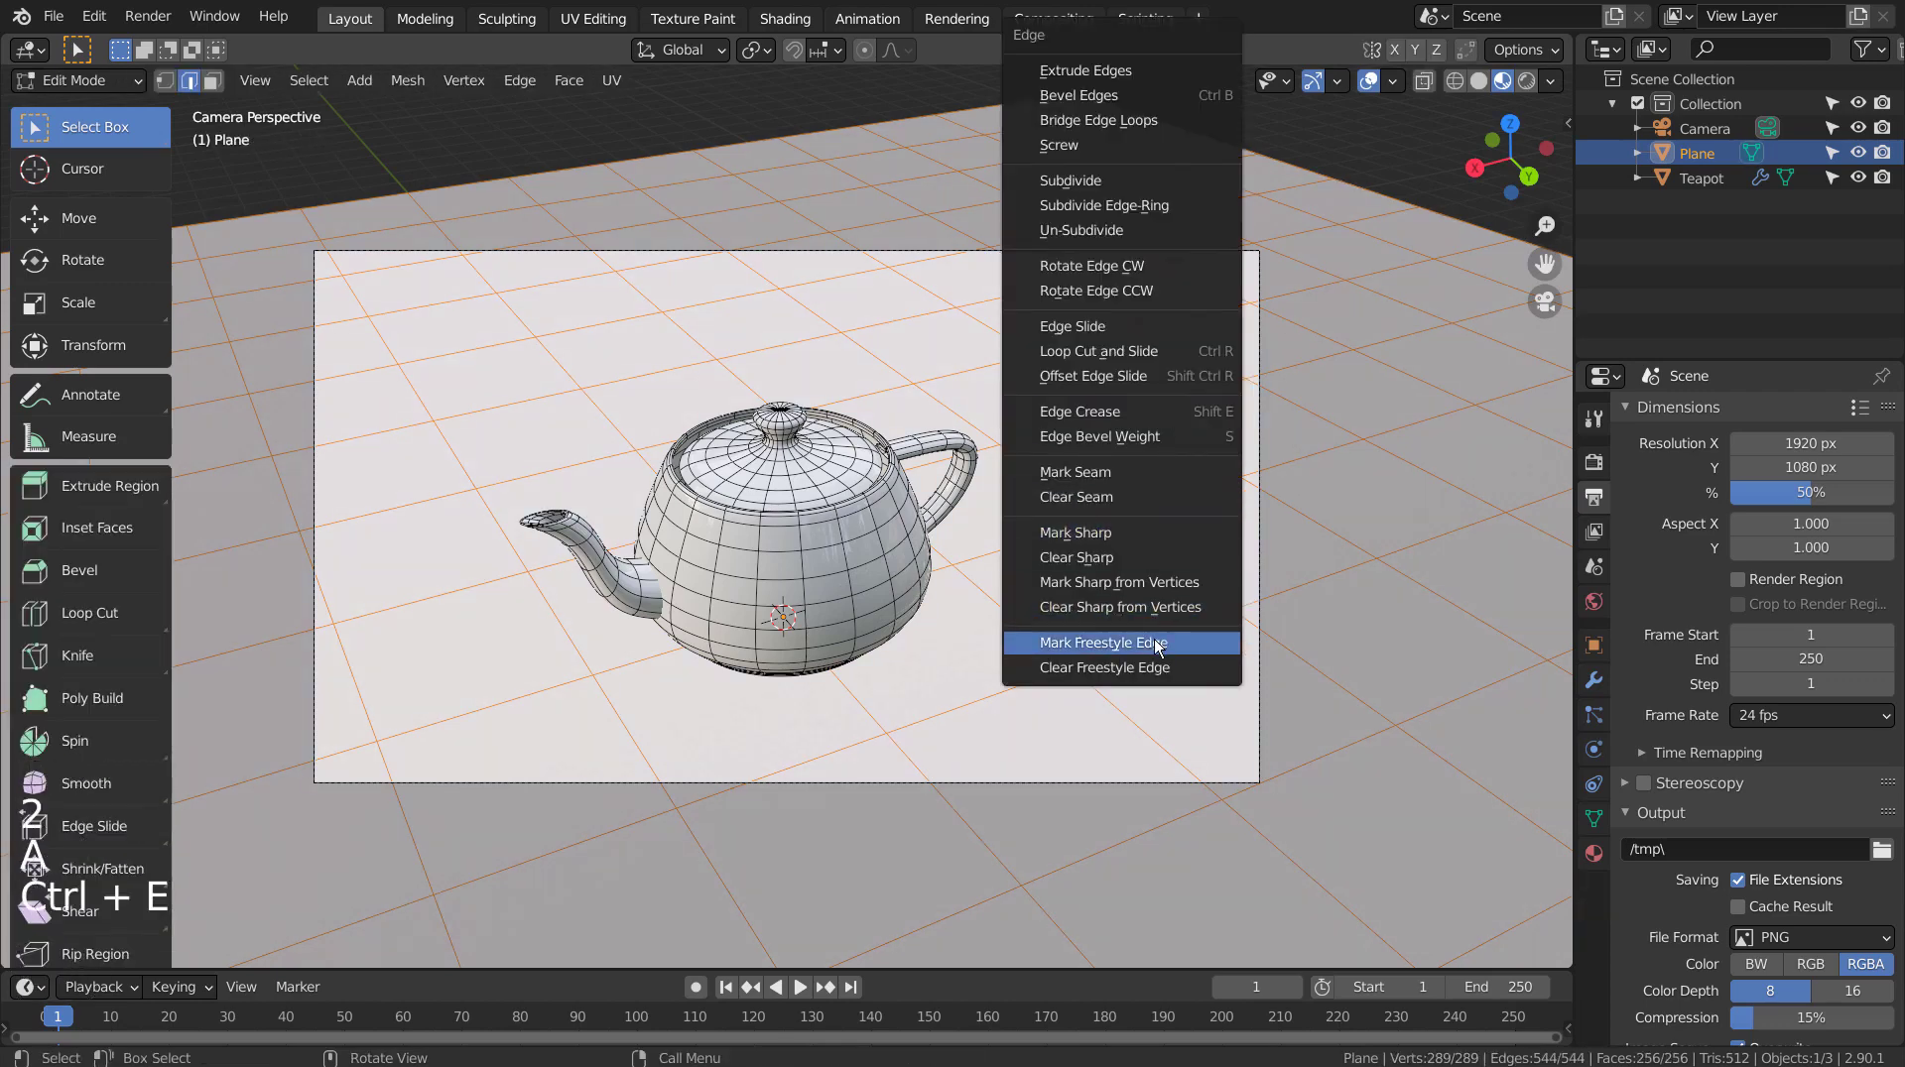
click(1192, 645)
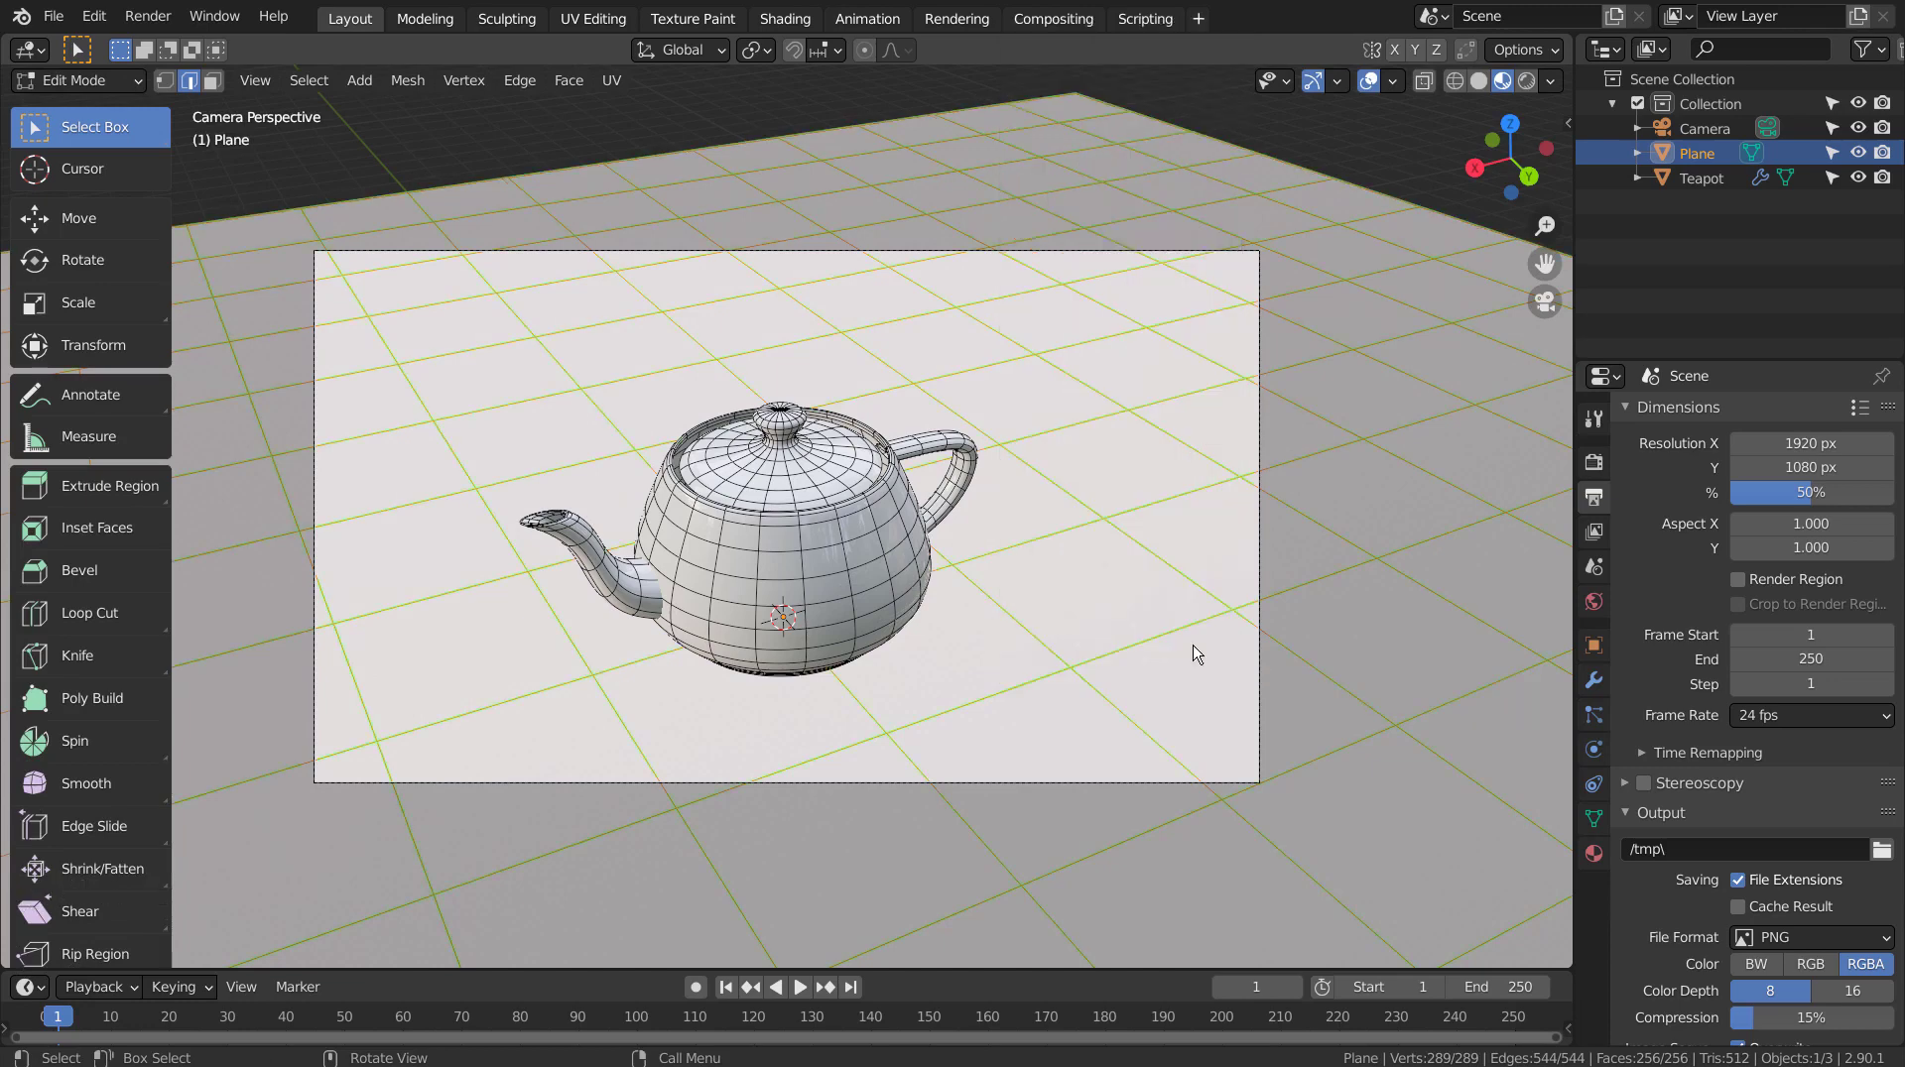
key(Tab)
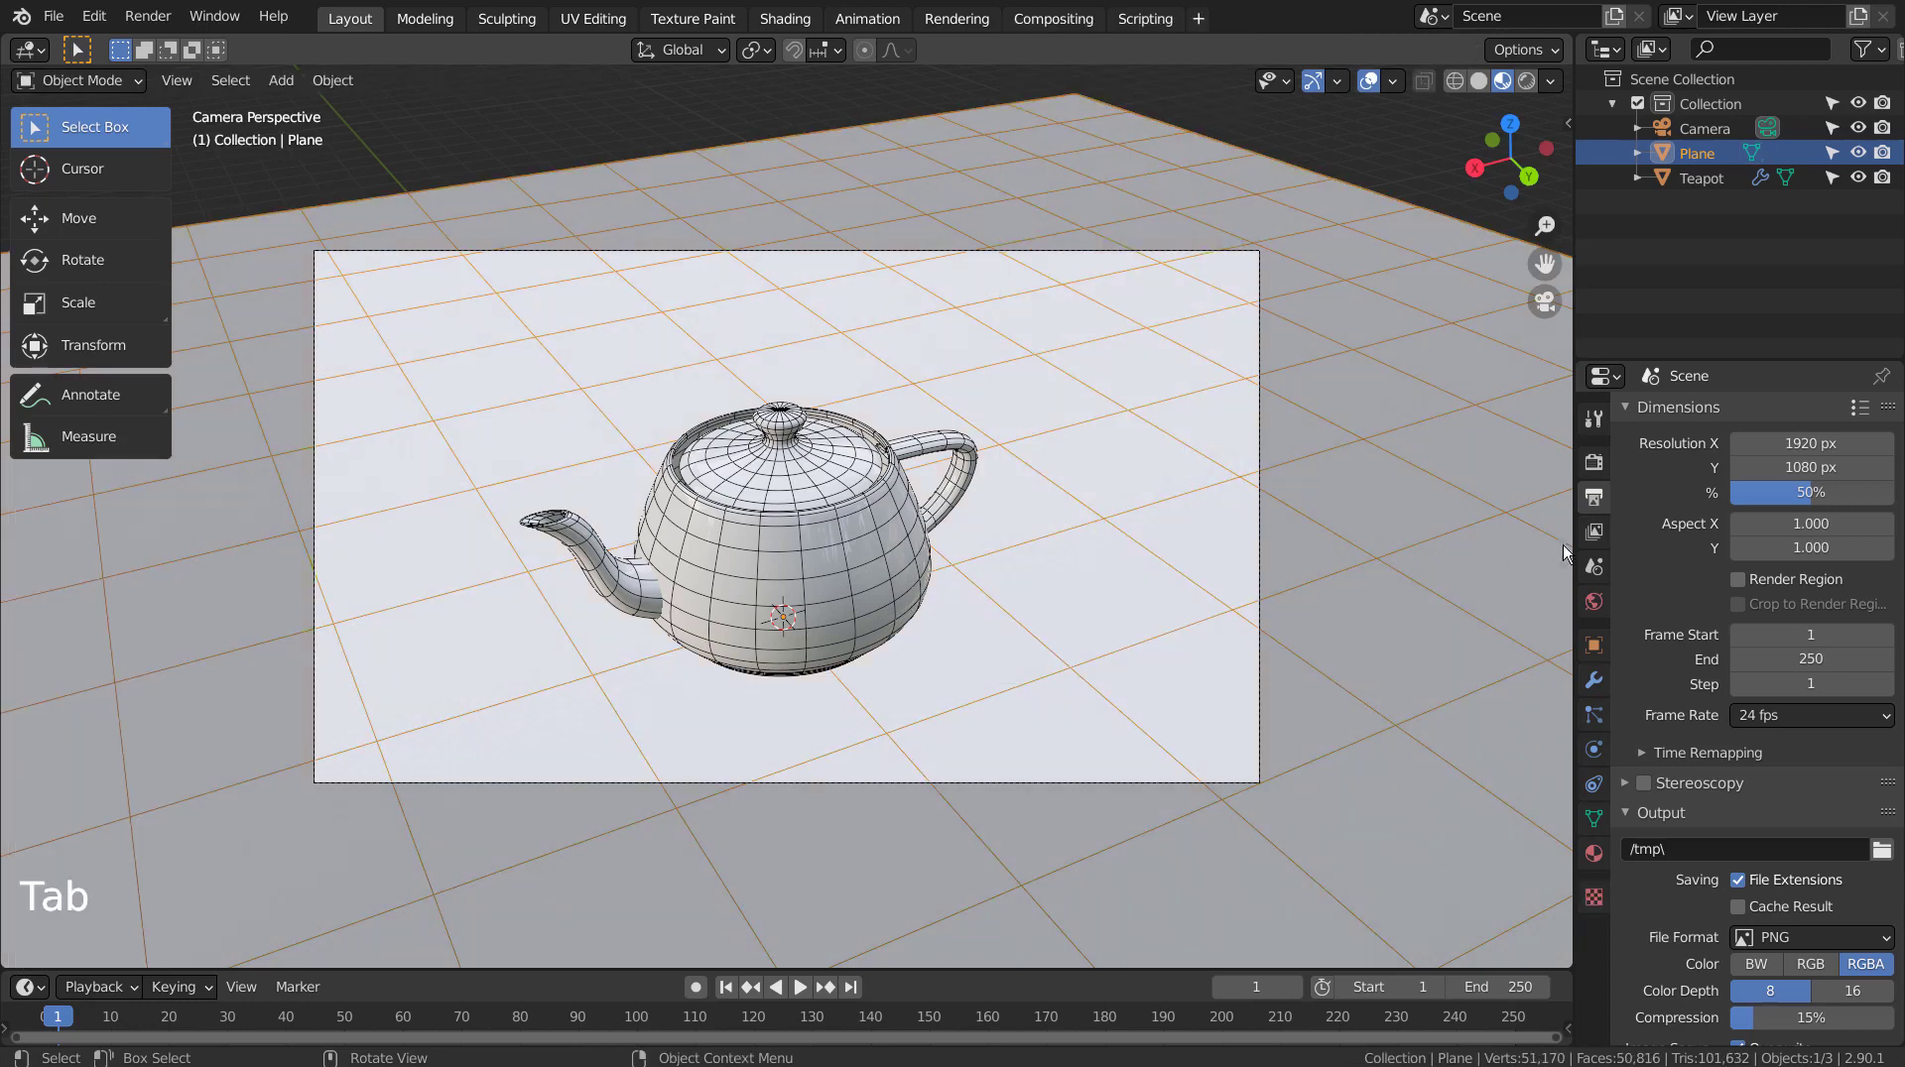
Raise the resolution scale to 100% and the Cycles render samples from 6 to 64.
drag(1736, 493, 1746, 501)
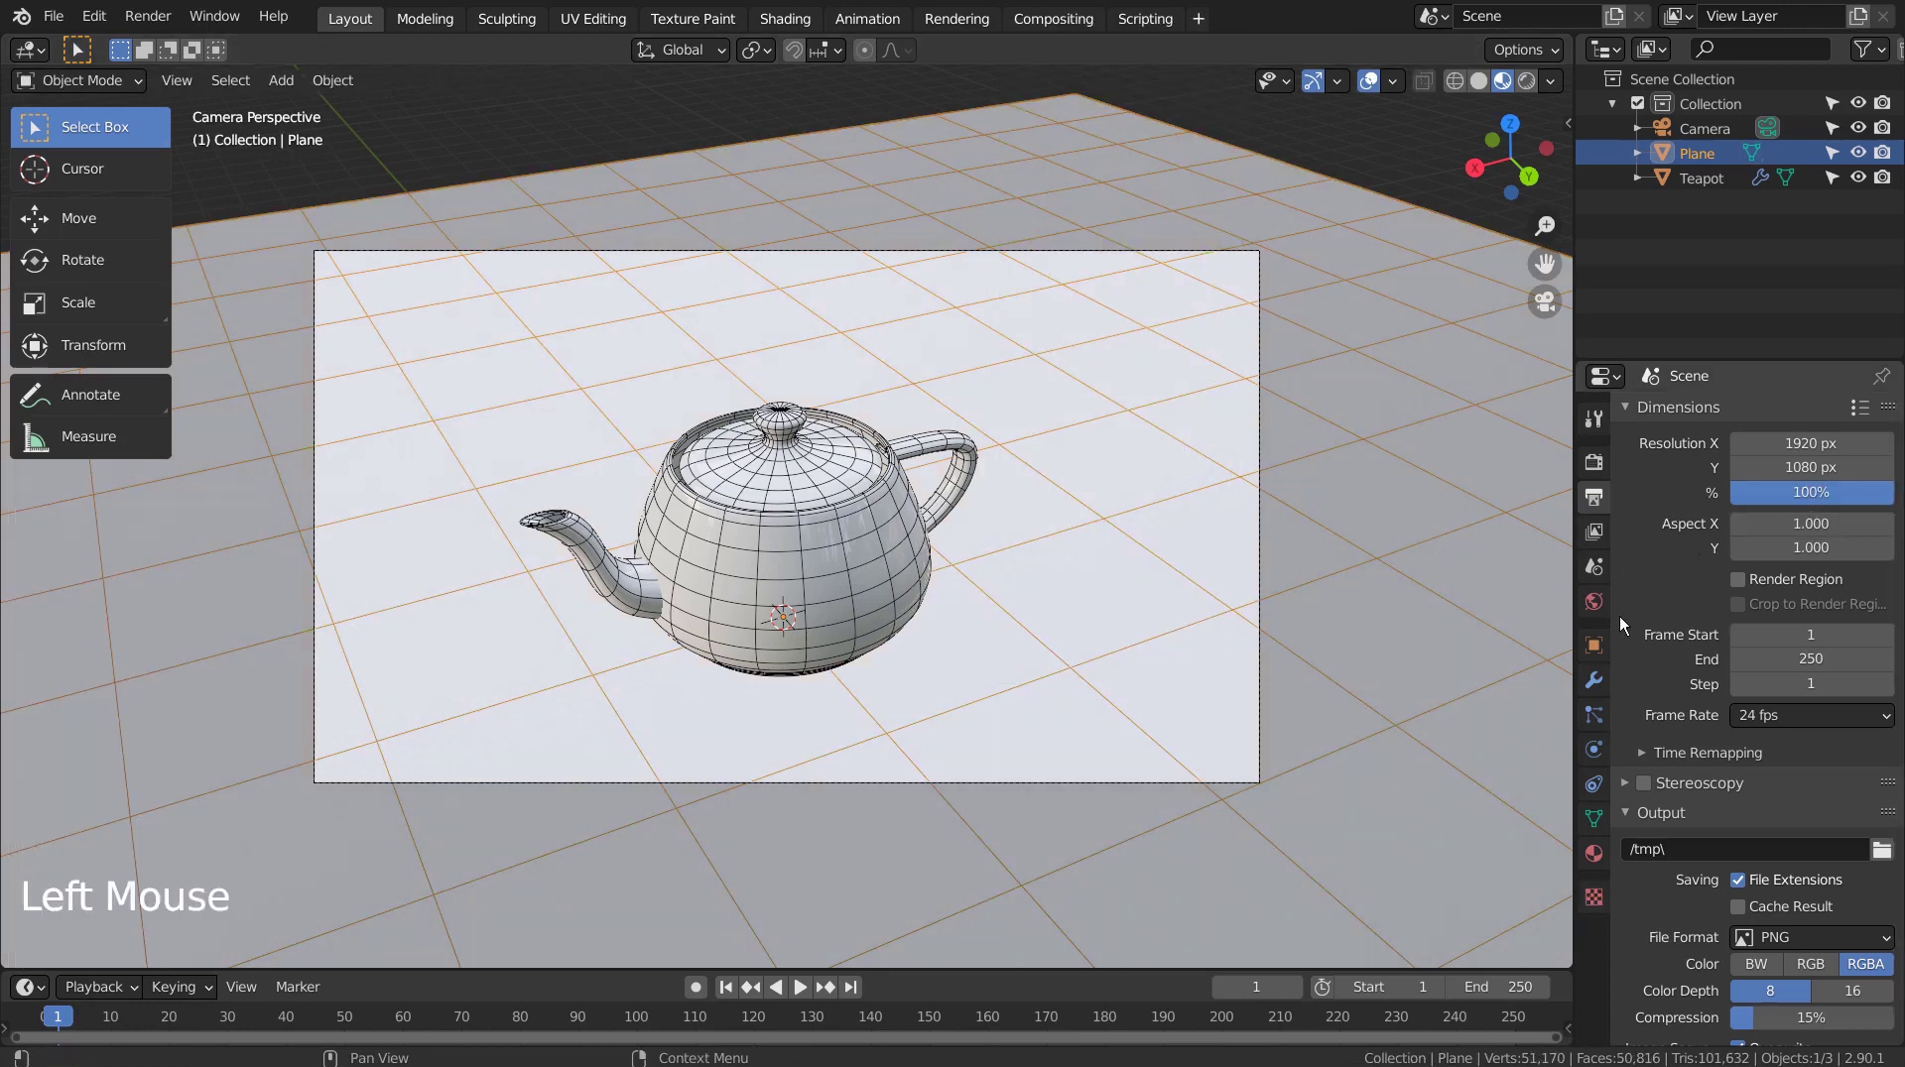
click(1593, 465)
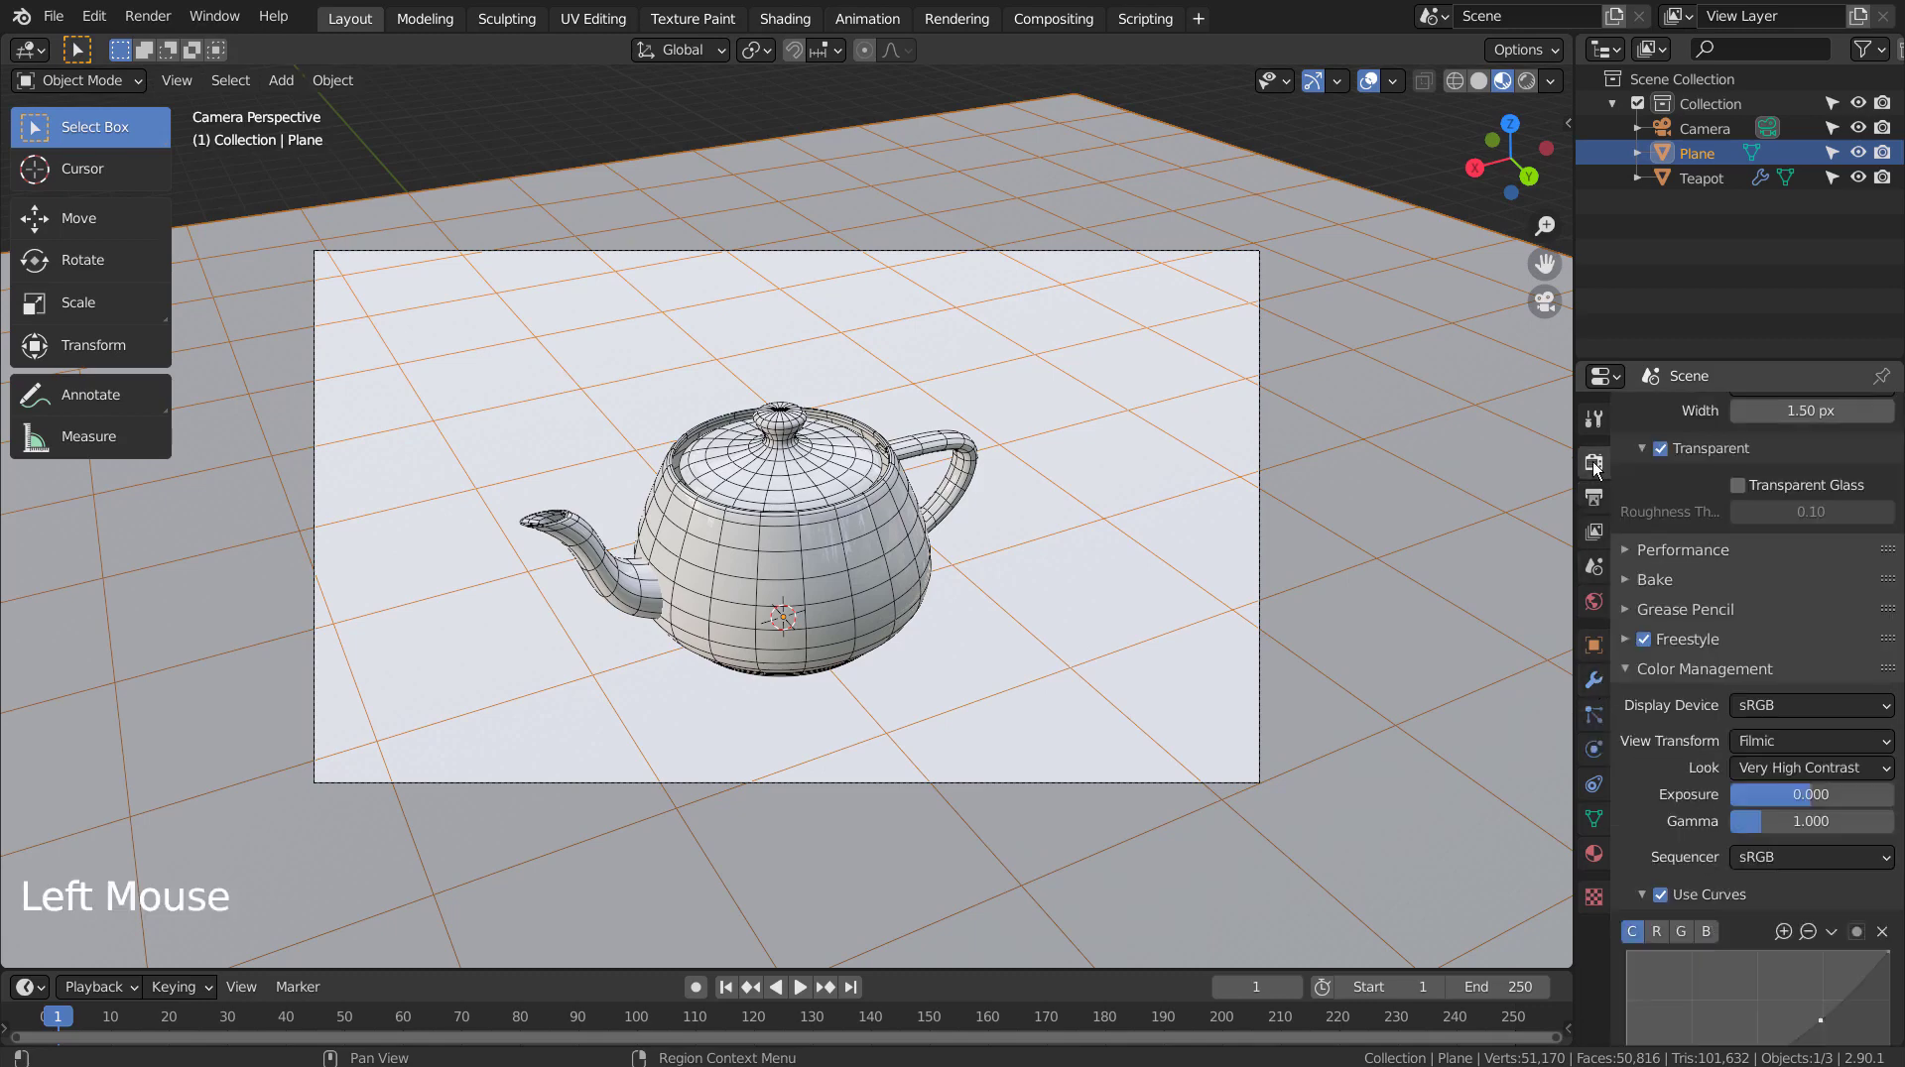
scroll(1790, 758, up, 14)
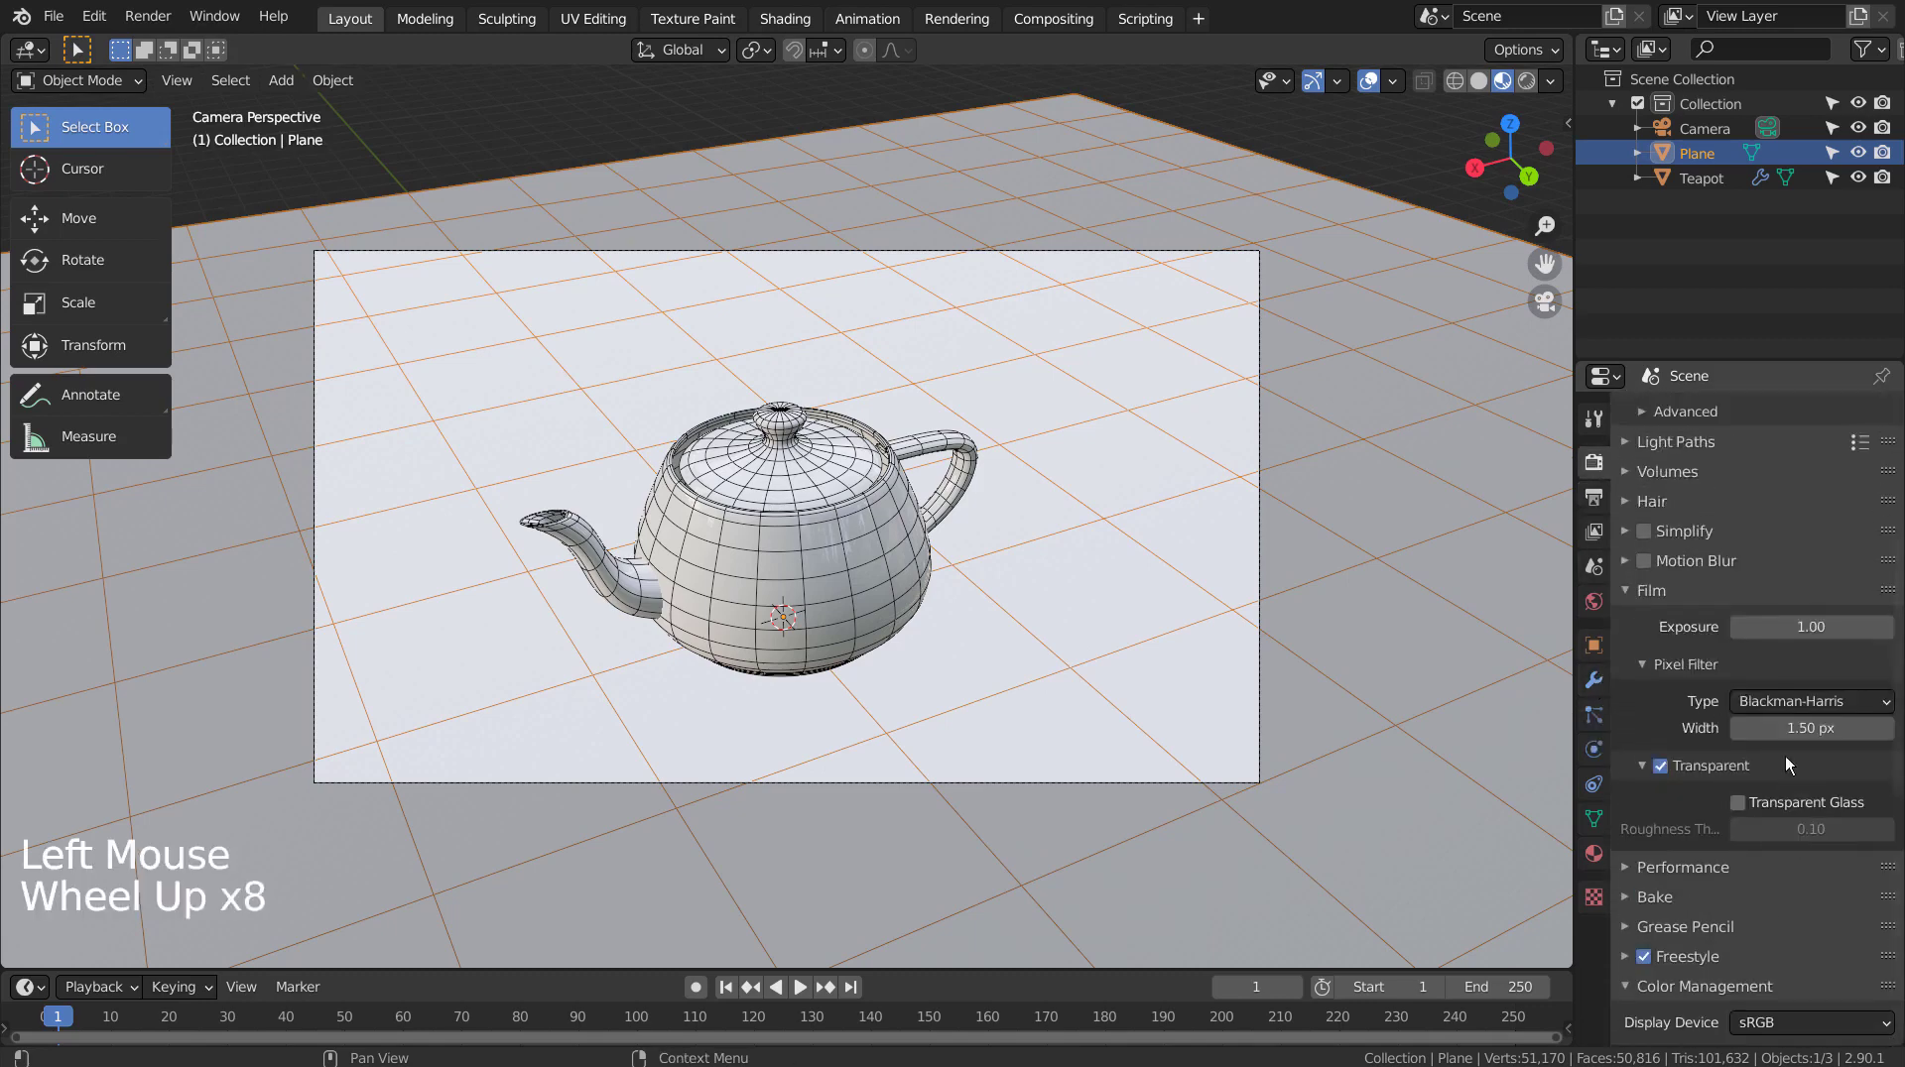
scroll(1777, 758, up, 4)
drag(1810, 607, 1875, 607)
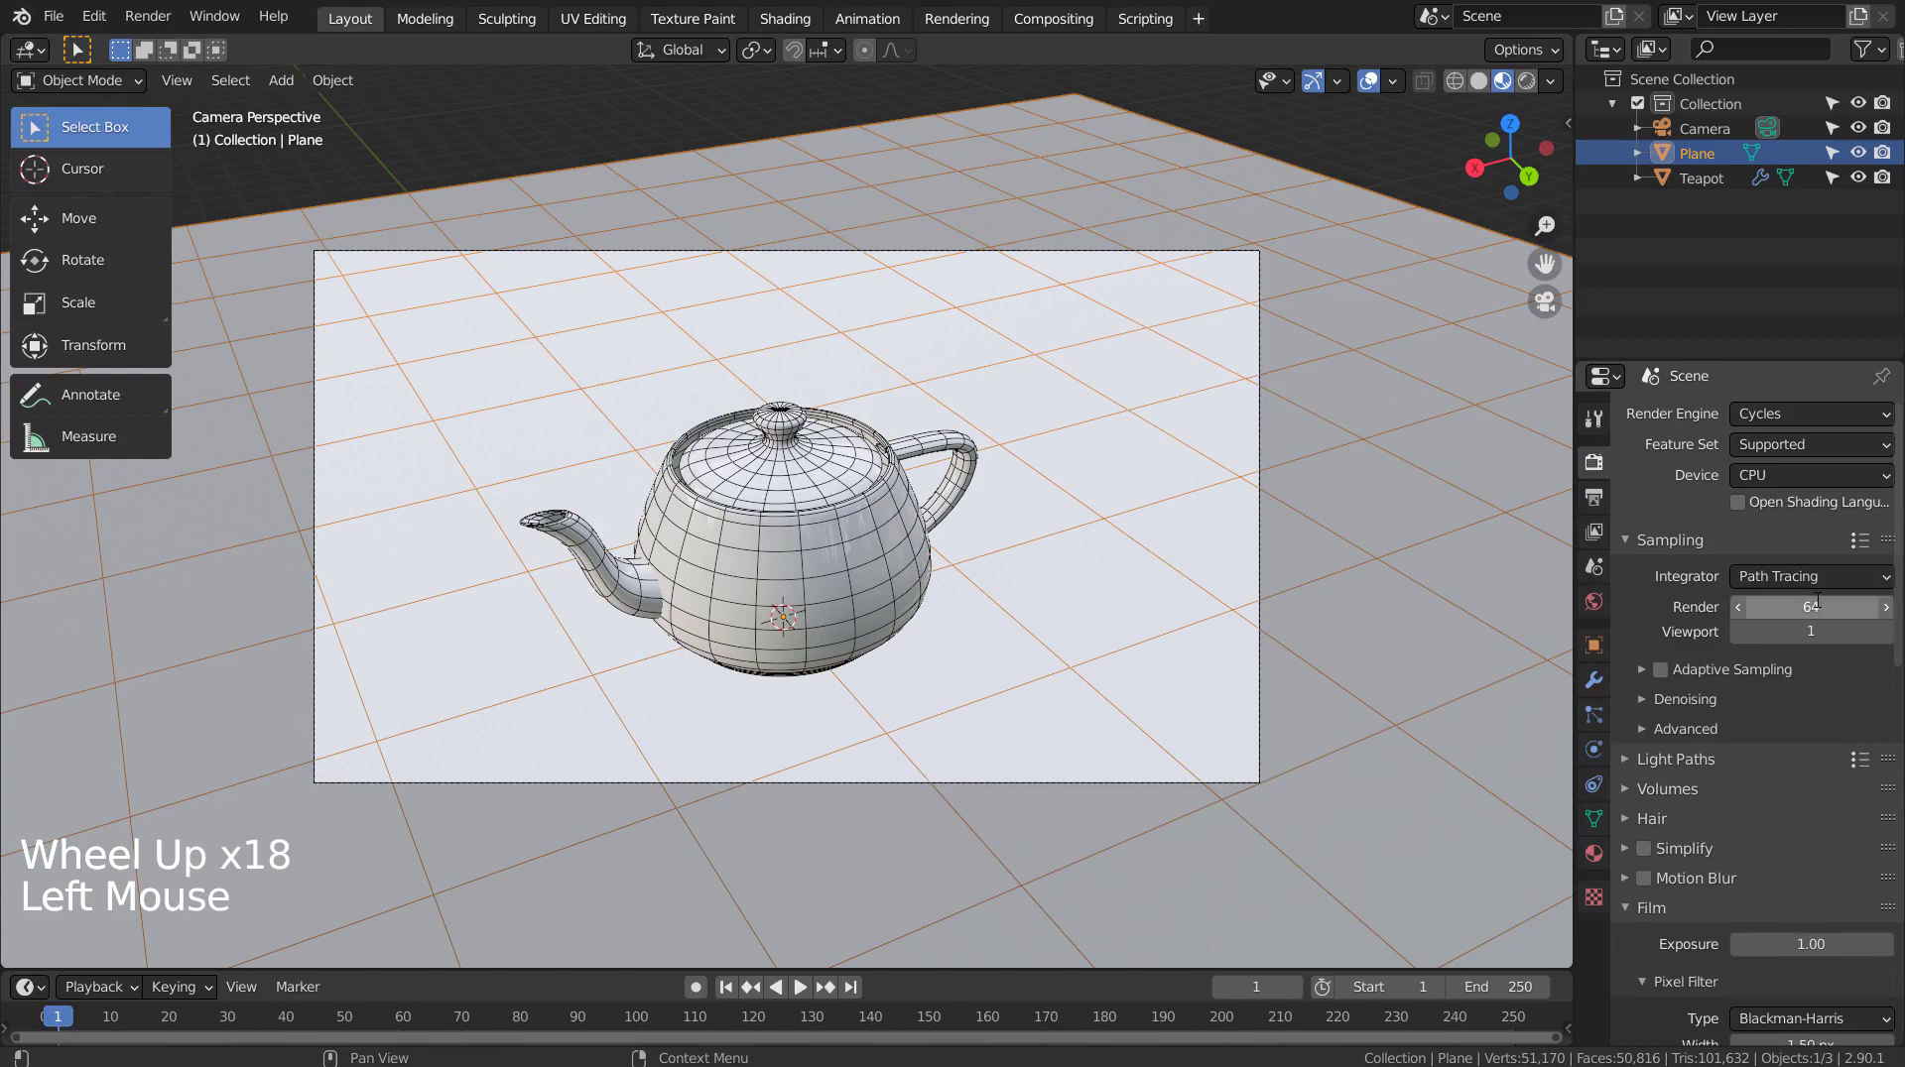
Render the final full-resolution, 64-sample image of the line-drawn teapot.
key(F12)
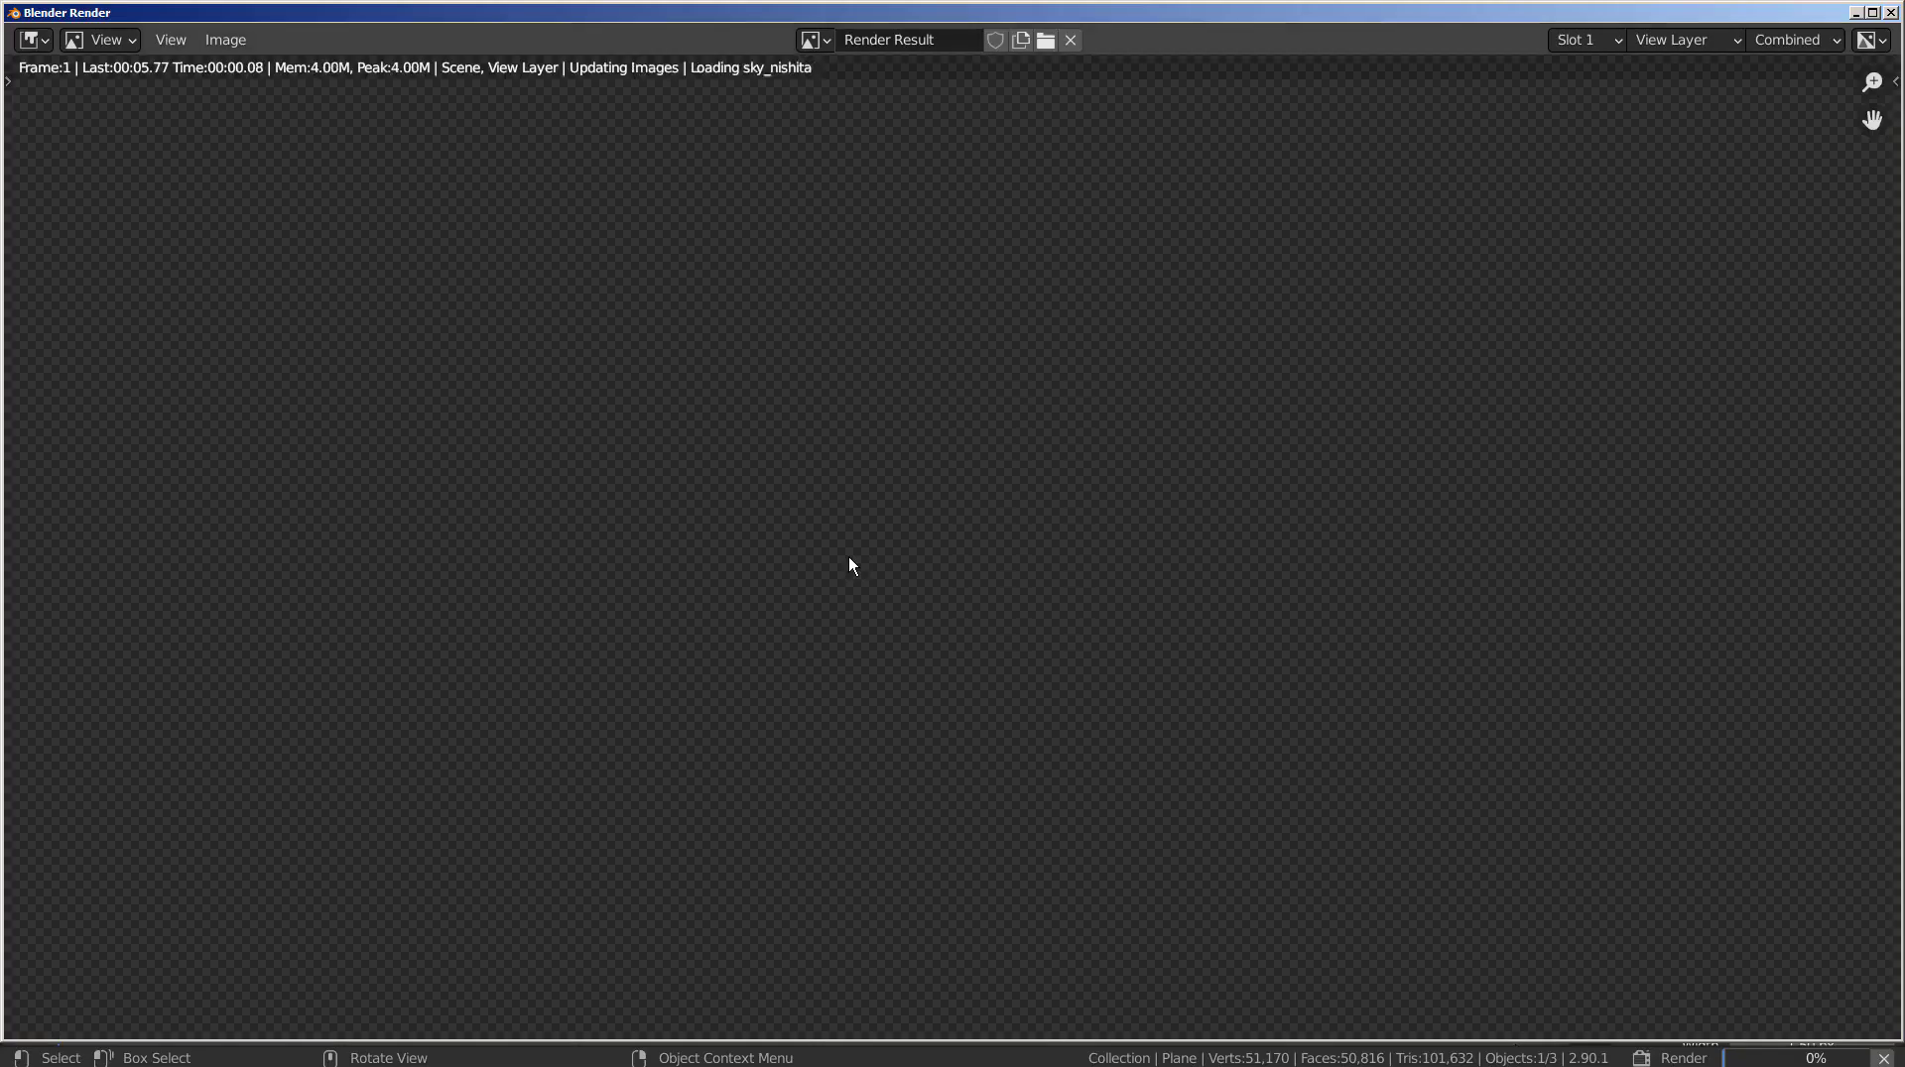